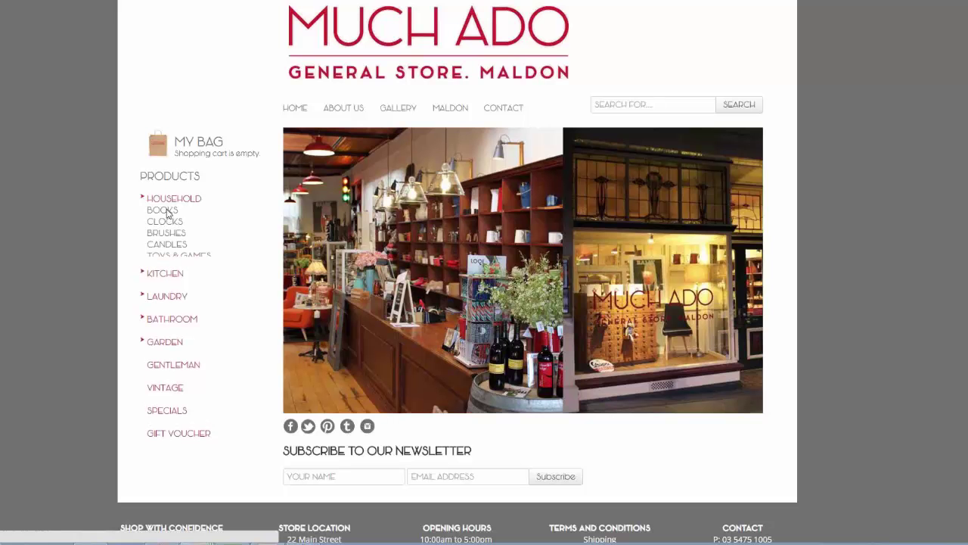
- Add Everything I Learned From a Little Golden Bk from the household books to the cart and continue shopping
click(168, 215)
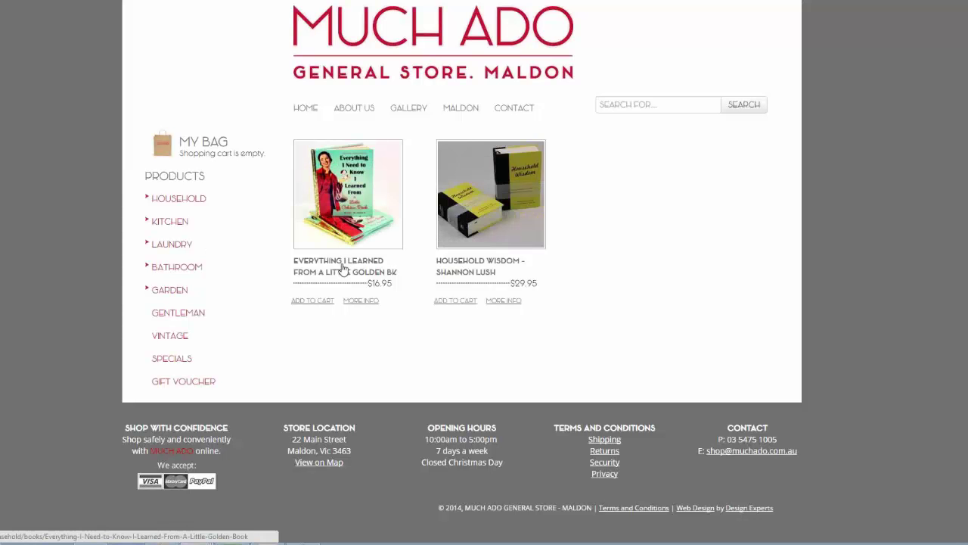
click(342, 269)
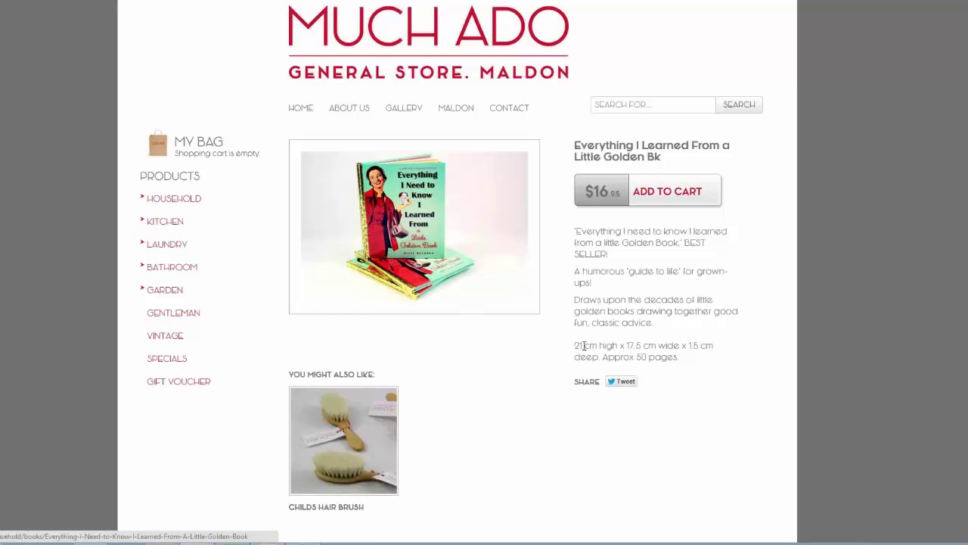
click(689, 193)
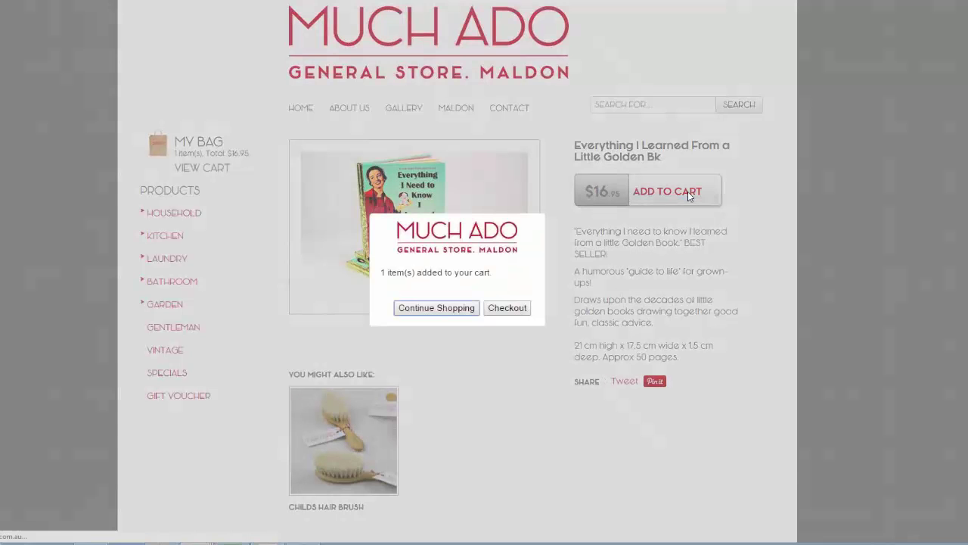
click(445, 310)
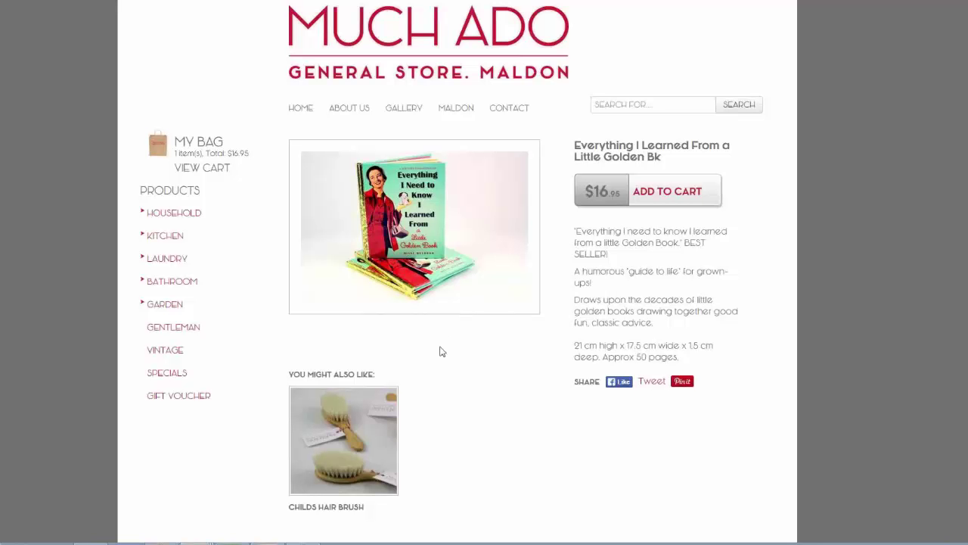
- View the shopping bag and choose the Victoria $10.00 shipping option for the order
click(201, 144)
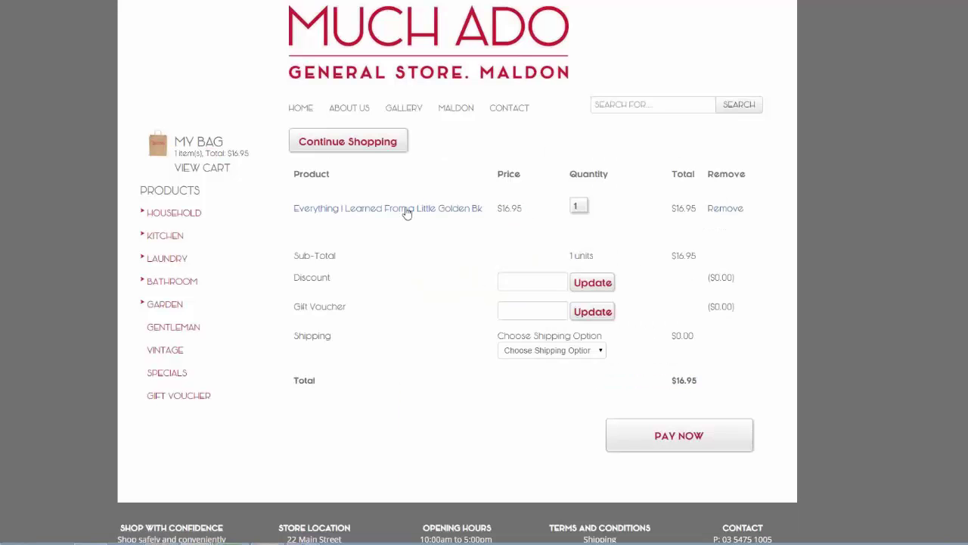
click(589, 351)
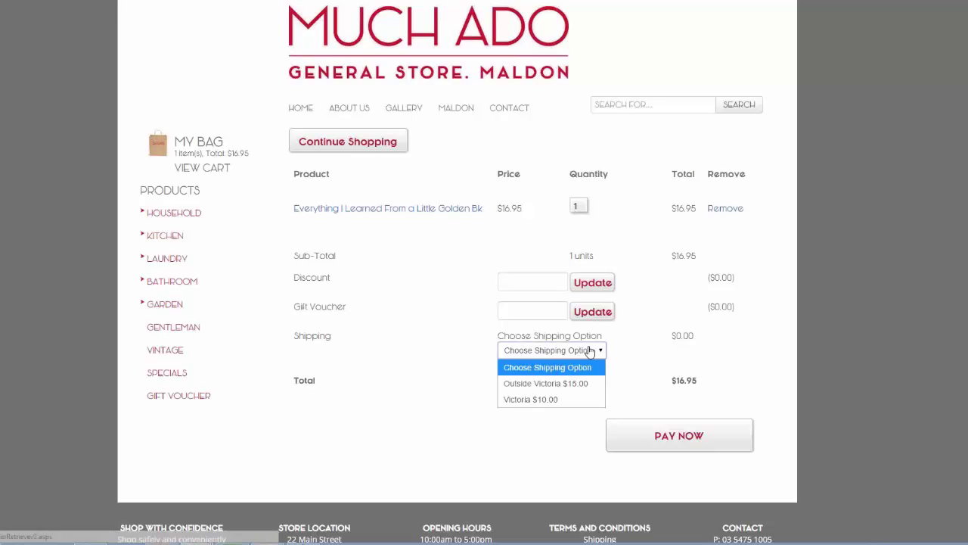
click(543, 401)
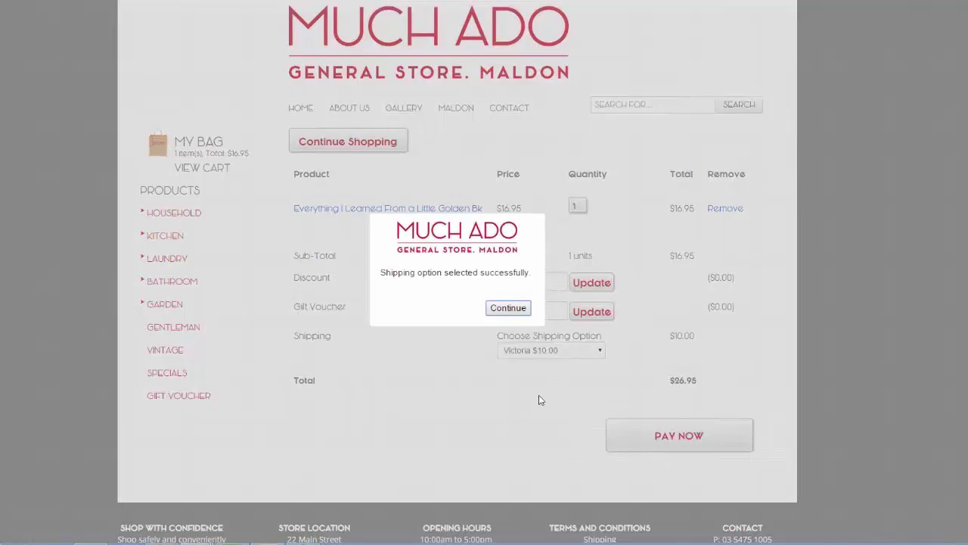
click(514, 309)
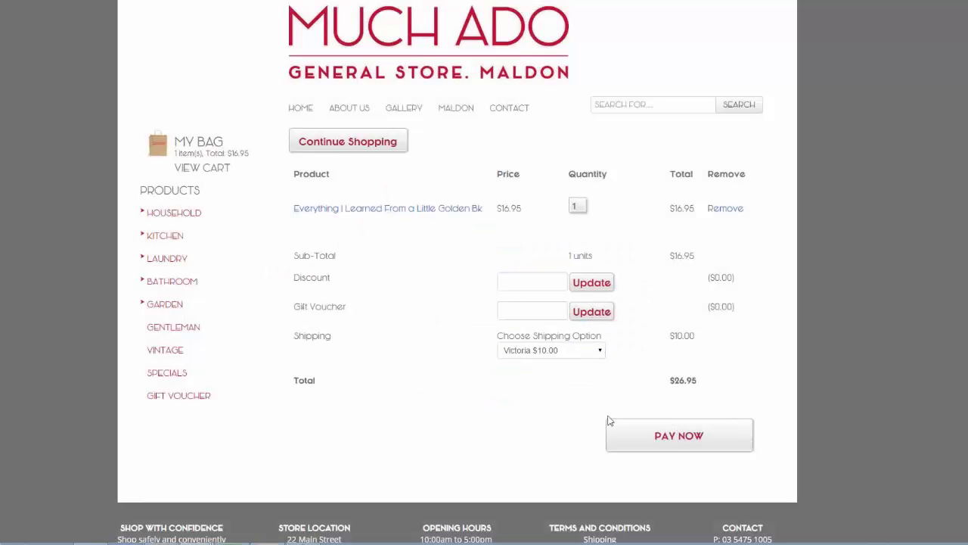
- Proceed to payment and look over the billing address and payment fields of the checkout form
click(691, 441)
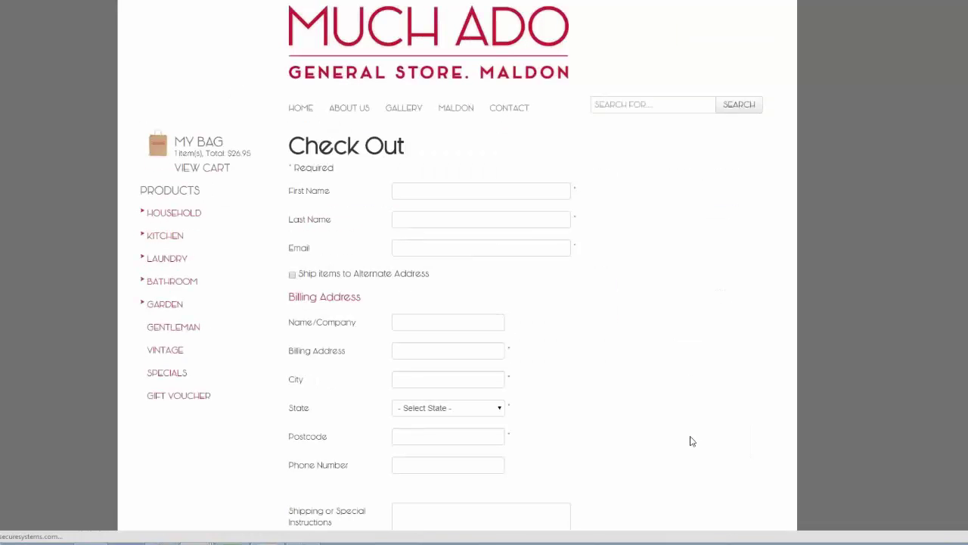
scroll(621, 432, down, 4)
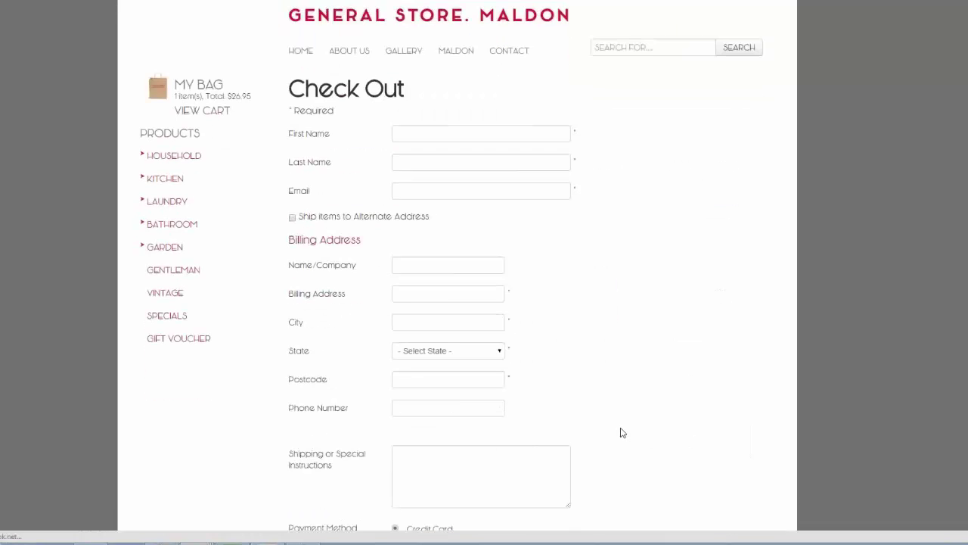
scroll(620, 432, down, 2)
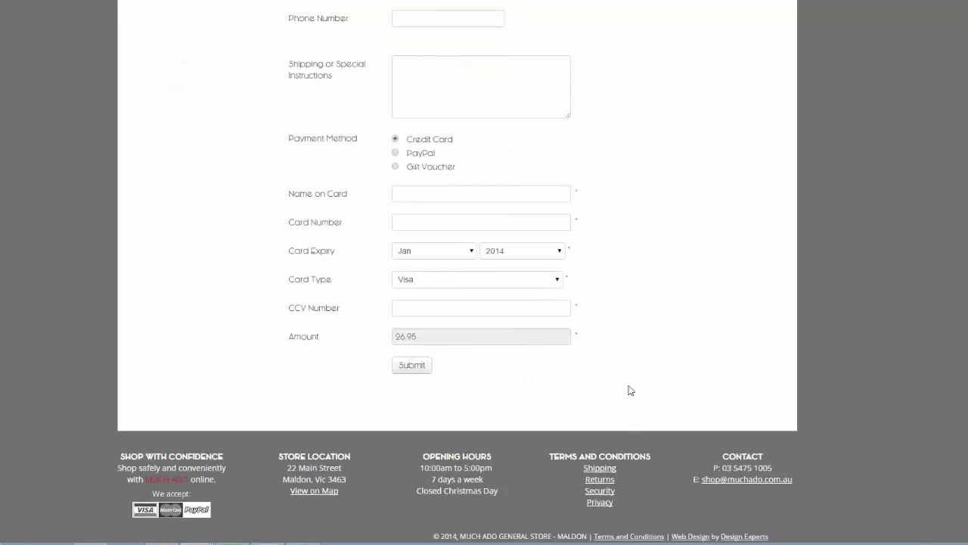
scroll(631, 390, up, 4)
scroll(631, 390, up, 2)
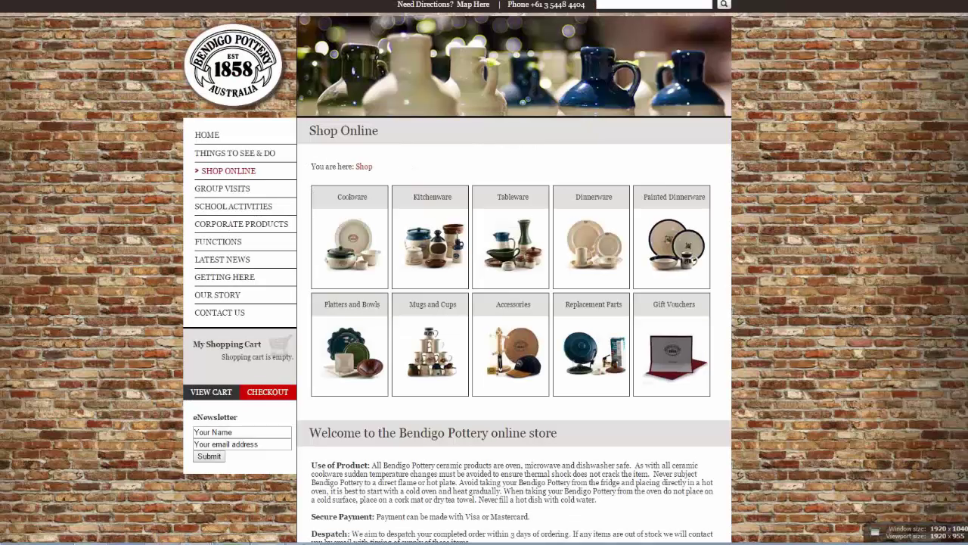
- Enlarge the Bendigo Pottery shop page and look over its online store information and footer copyright year
key(ctrl+plus)
key(ctrl+plus)
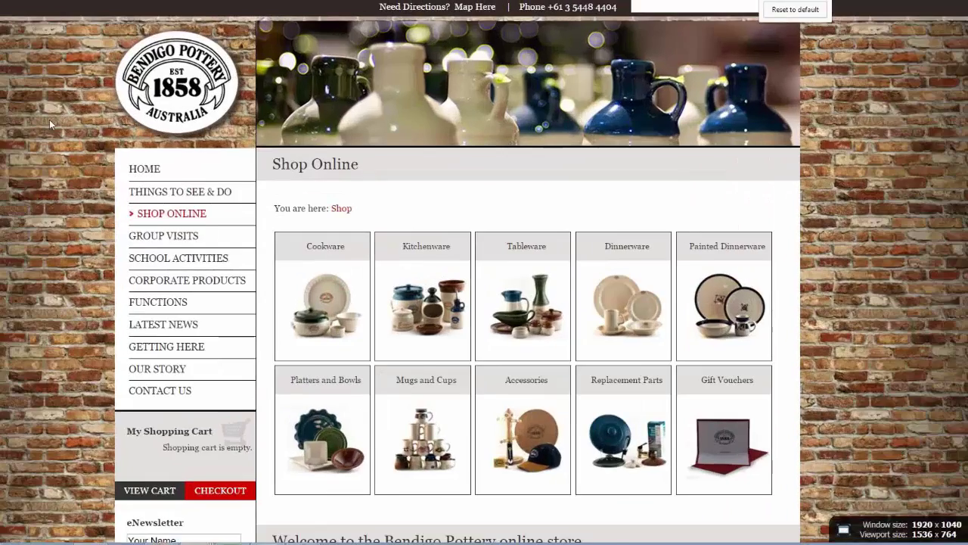
scroll(38, 150, down, 7)
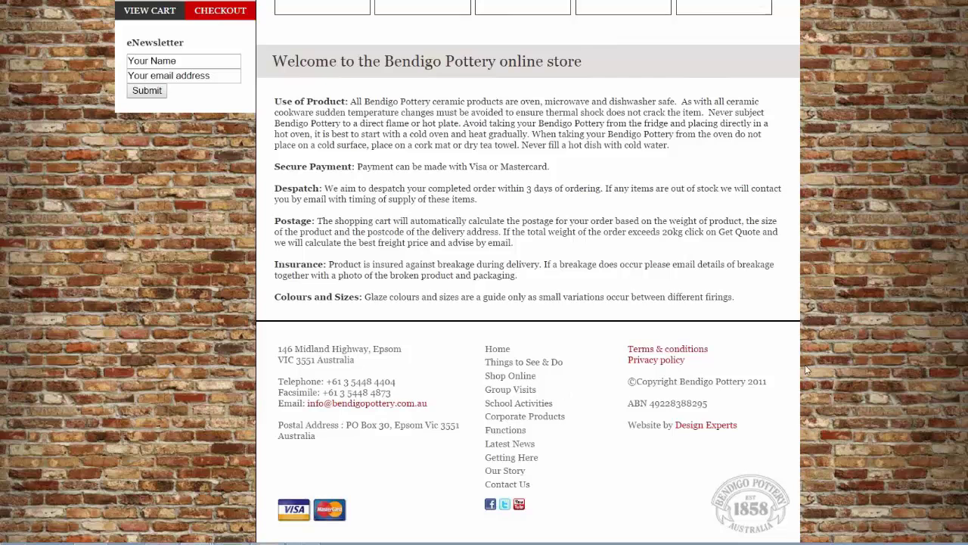
drag(768, 382, 754, 385)
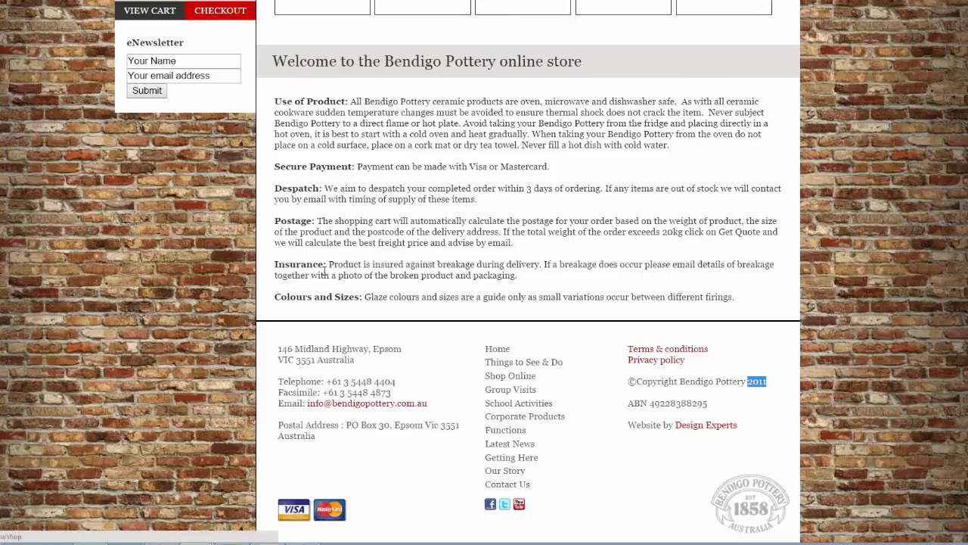
scroll(323, 270, up, 6)
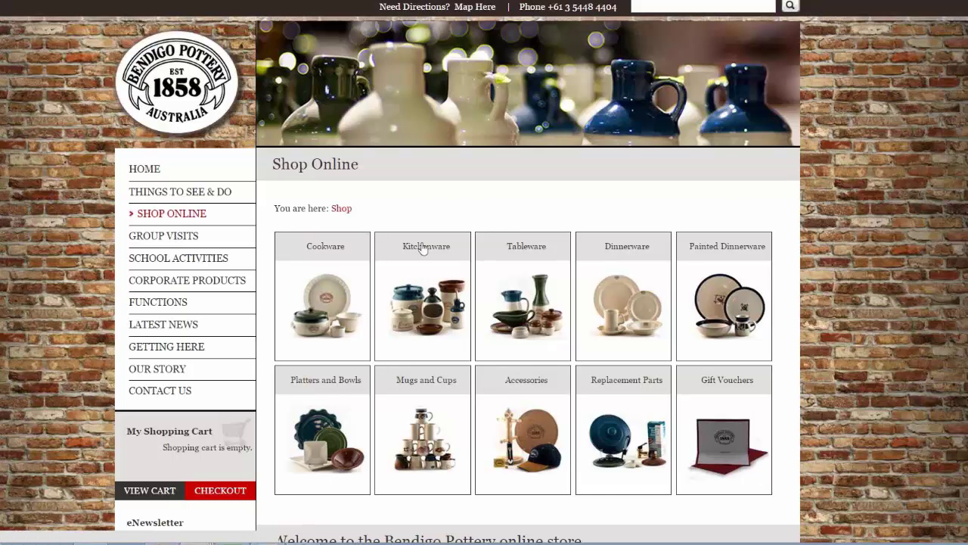
- Open the Kitchenware category and browse its products
click(430, 293)
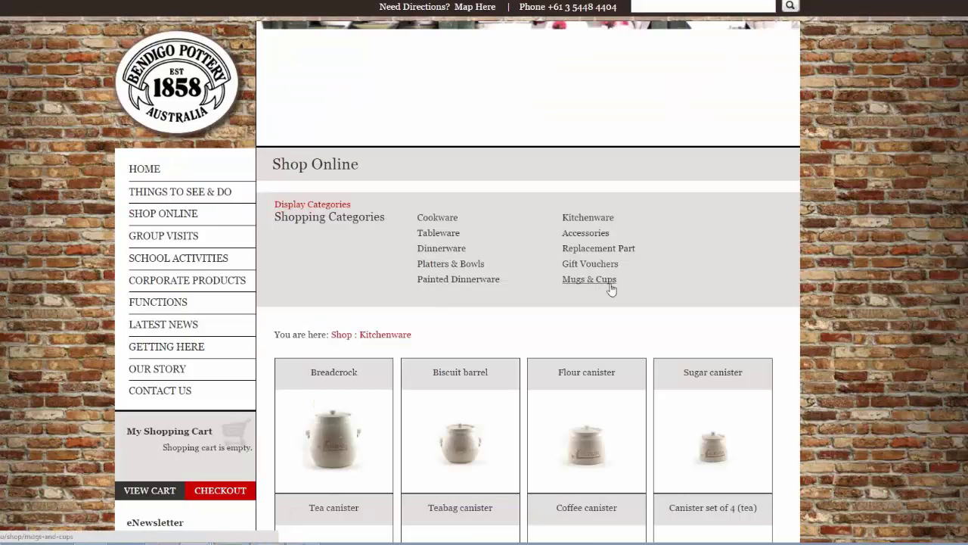
scroll(782, 261, down, 1)
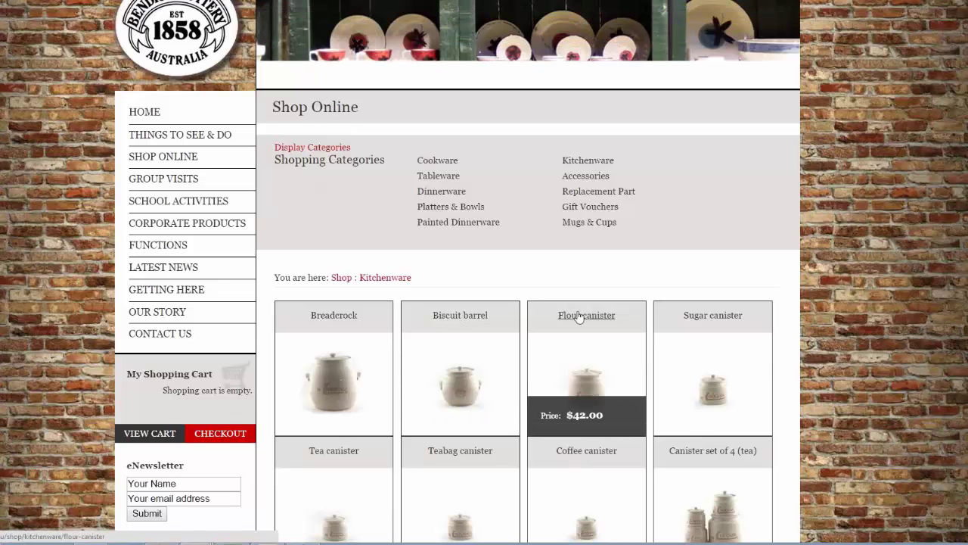
scroll(724, 324, down, 2)
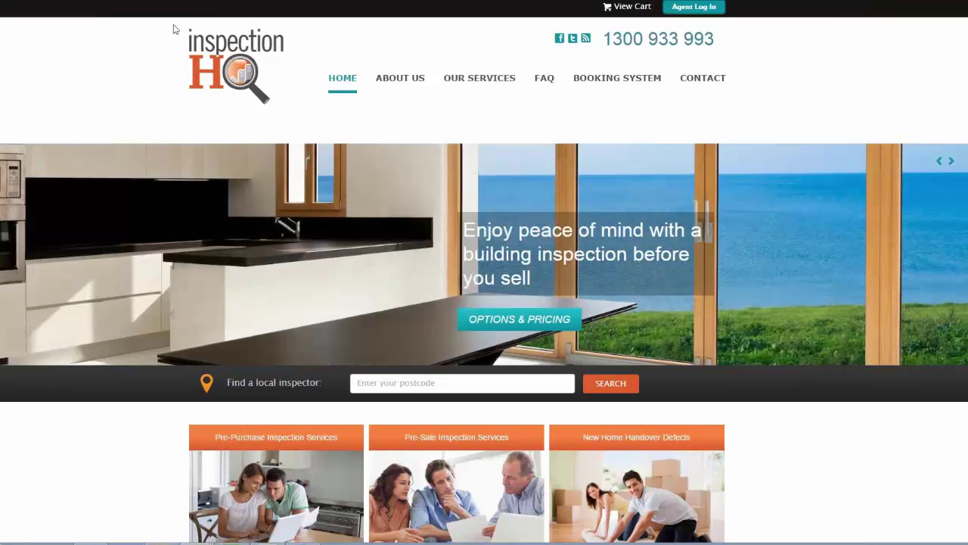
- View the Pool & Spa Safety service page and the Pre-Purchase Inspections page with its Essential Inspection details
mouse_move(479, 82)
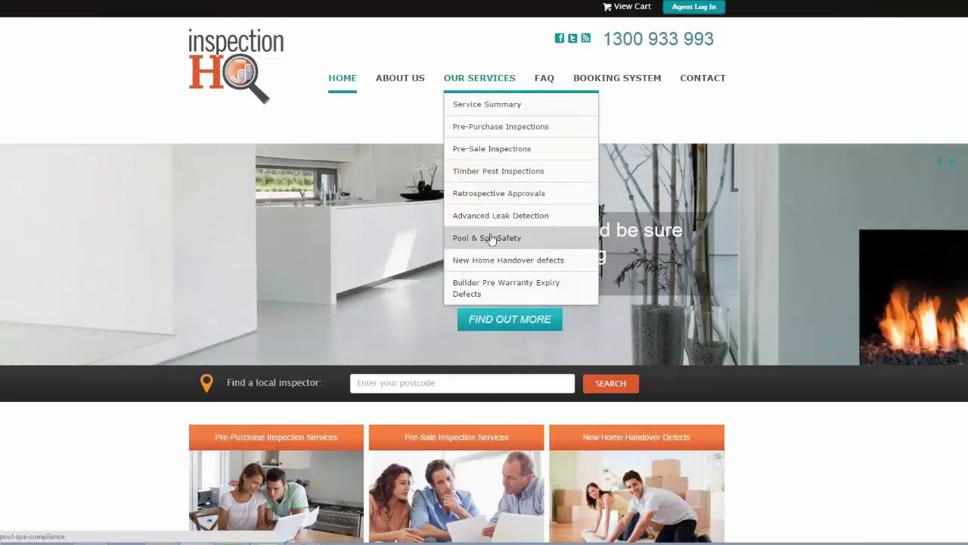
click(492, 239)
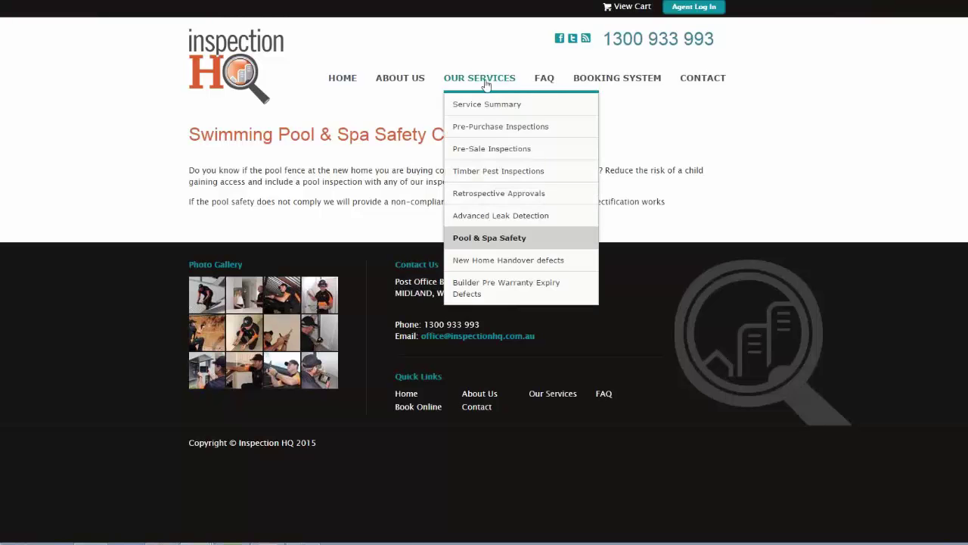
click(479, 127)
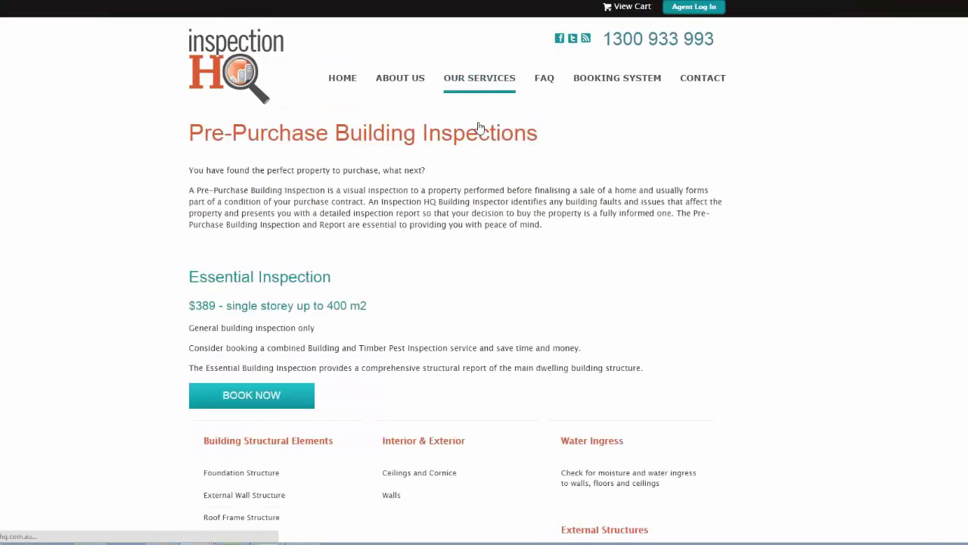
scroll(537, 203, down, 3)
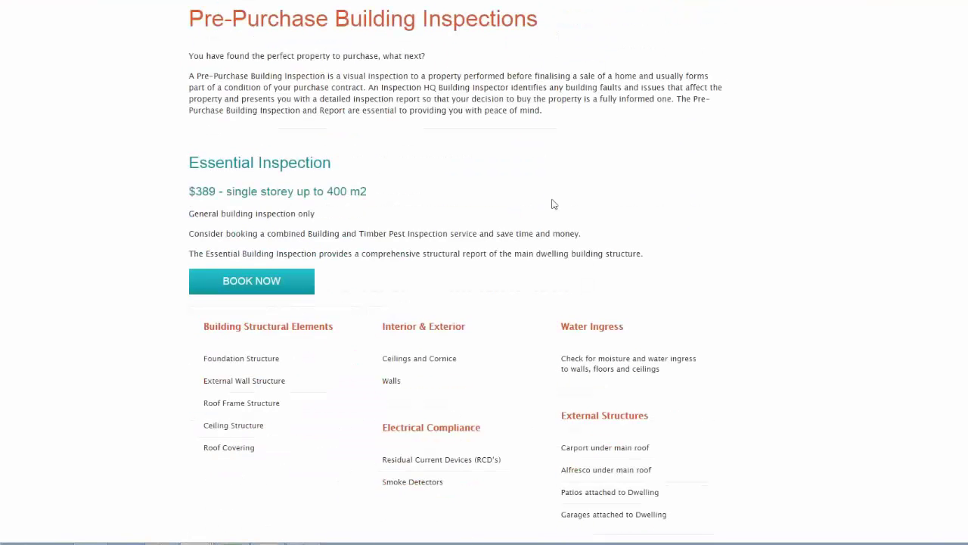
- Go to the bookings for the Essential Inspection, browse the packages and open Essential Building Inspection – single storey up to 400 m2
click(264, 277)
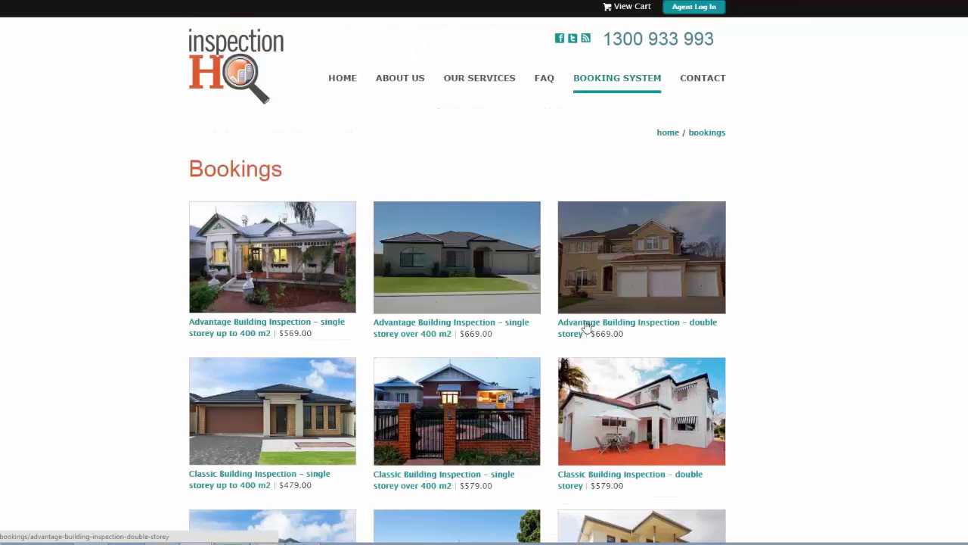
scroll(560, 378, down, 4)
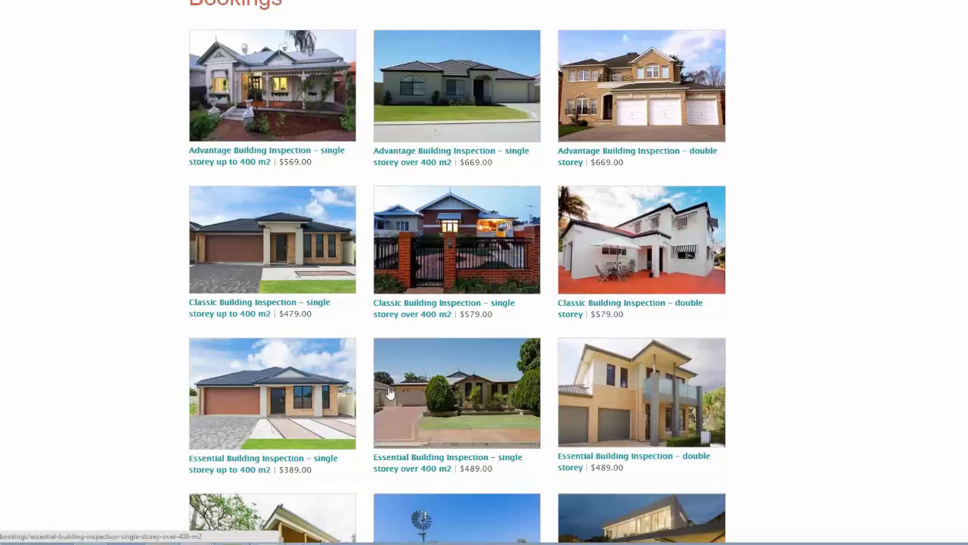
scroll(390, 393, down, 3)
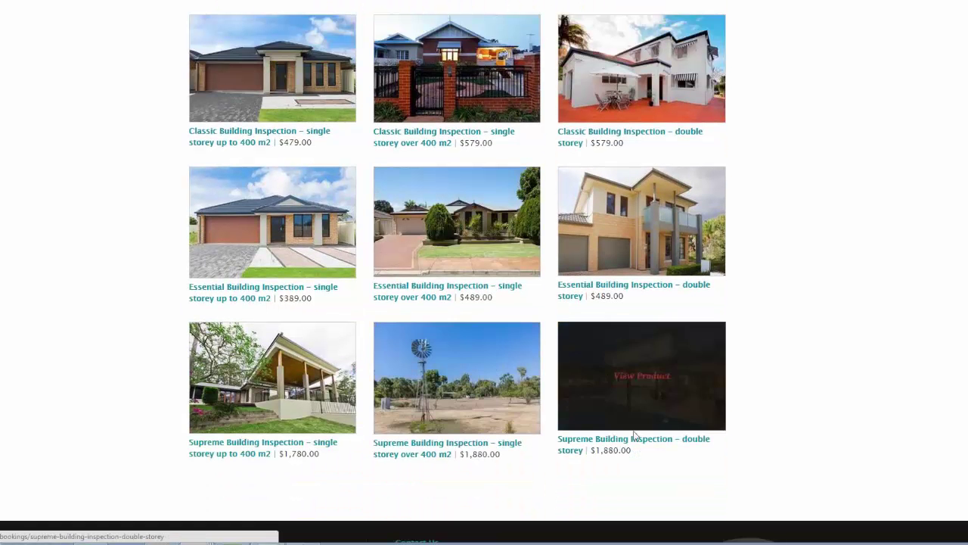
click(316, 290)
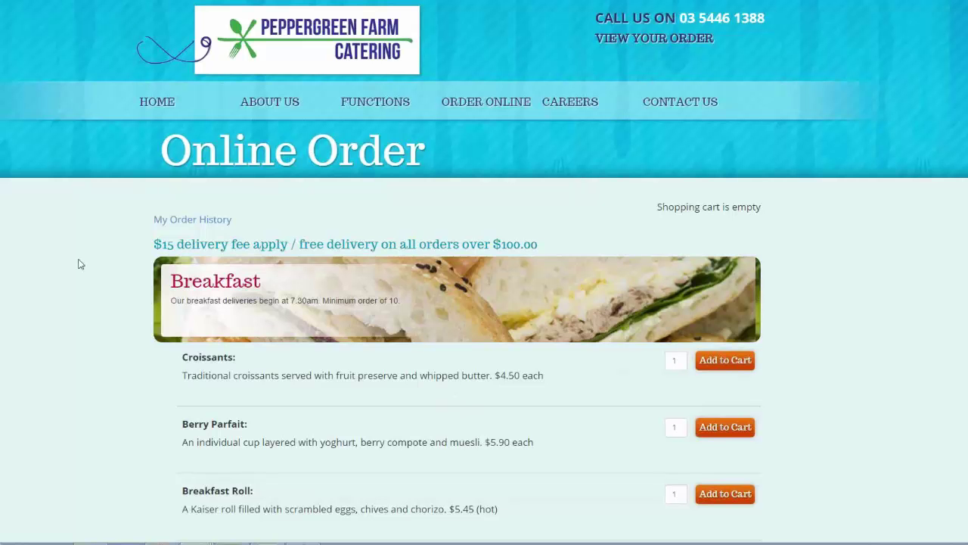
- Set the Berry Parfait quantity to 2 in the breakfast order list and activate the Salmon Bagel quantity
scroll(78, 264, down, 2)
click(671, 254)
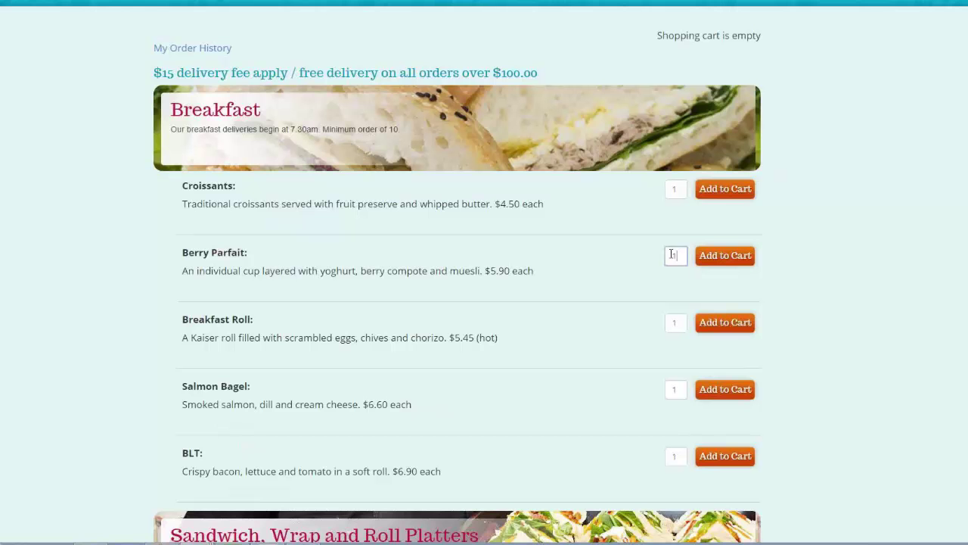
key(BackSpace)
text(2)
click(672, 390)
- Enter a quantity of 4 for the Wrap Platter and choose the Large size
scroll(612, 405, down, 5)
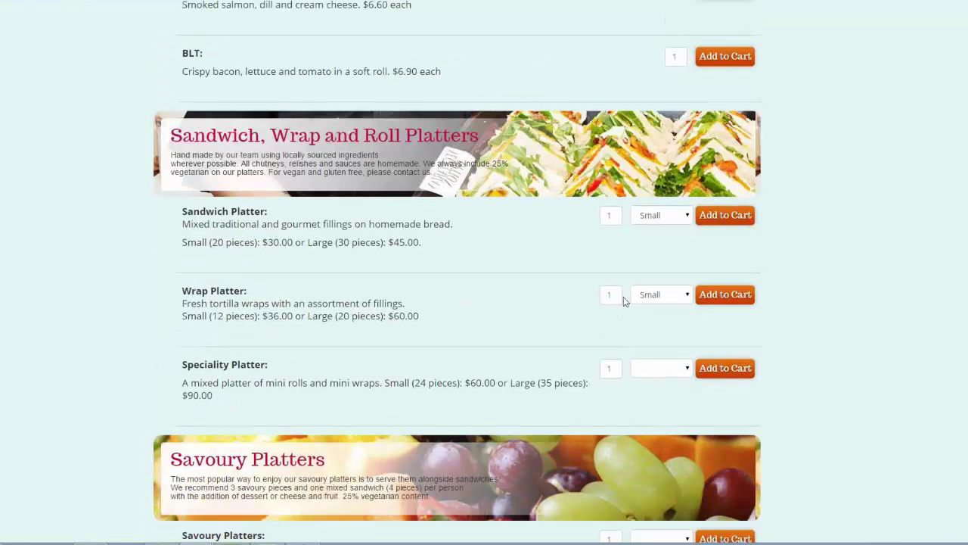
double_click(607, 297)
text(4)
click(656, 297)
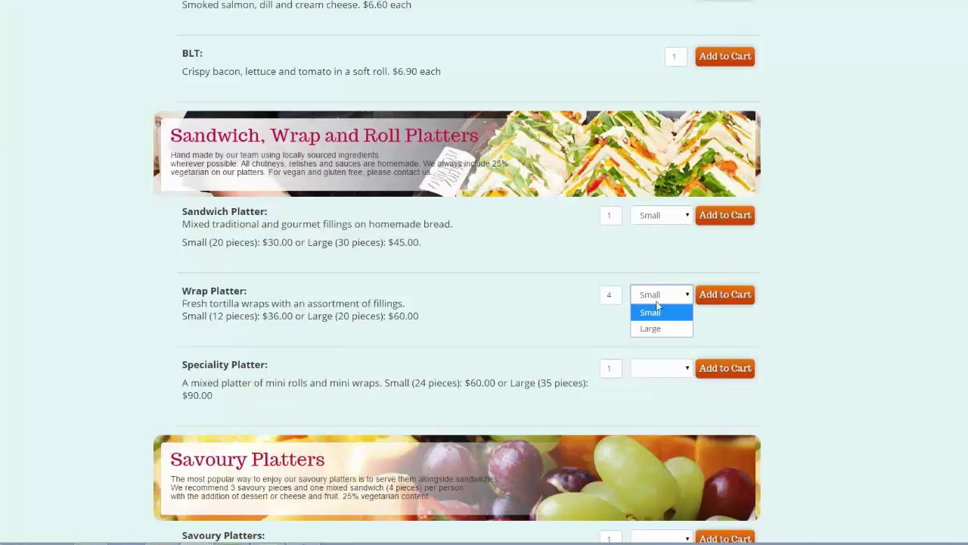
click(650, 328)
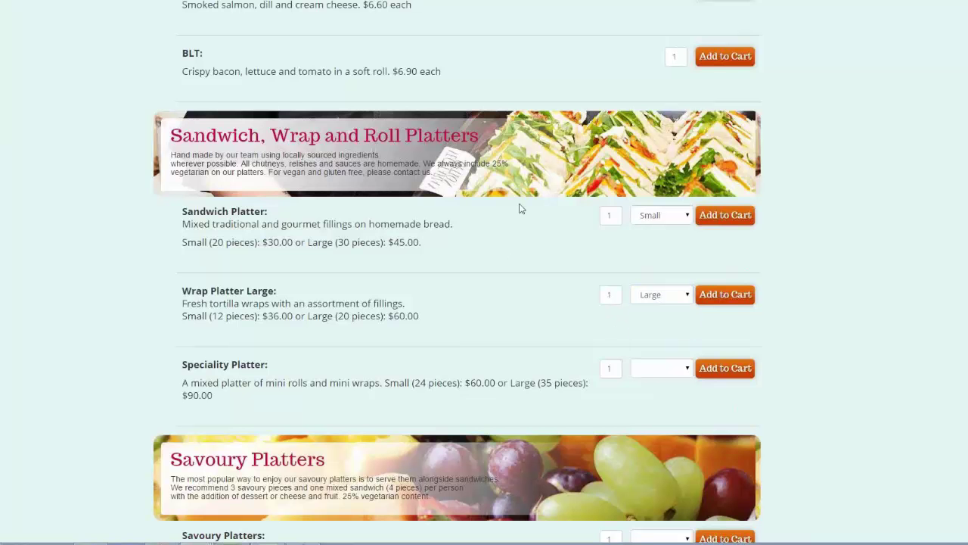
- Choose the Small size for the Homemade Dip and Assorted Breads Platter and add it to the cart
scroll(534, 277, down, 6)
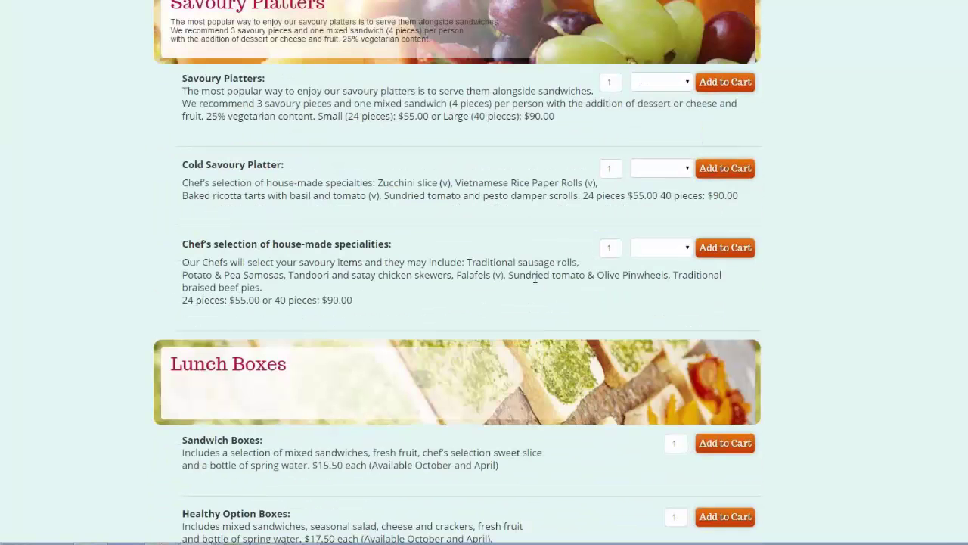
scroll(535, 278, down, 3)
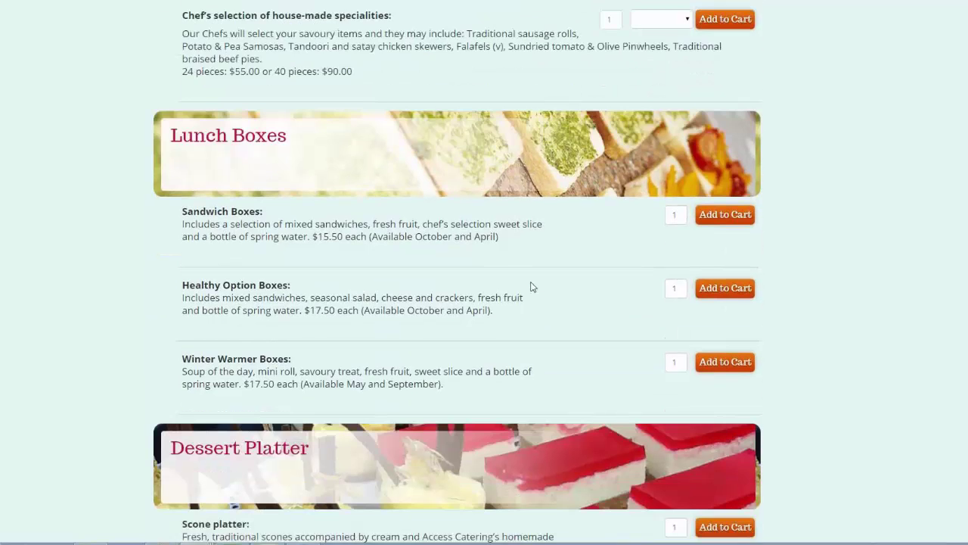
scroll(530, 286, down, 2)
scroll(531, 286, down, 5)
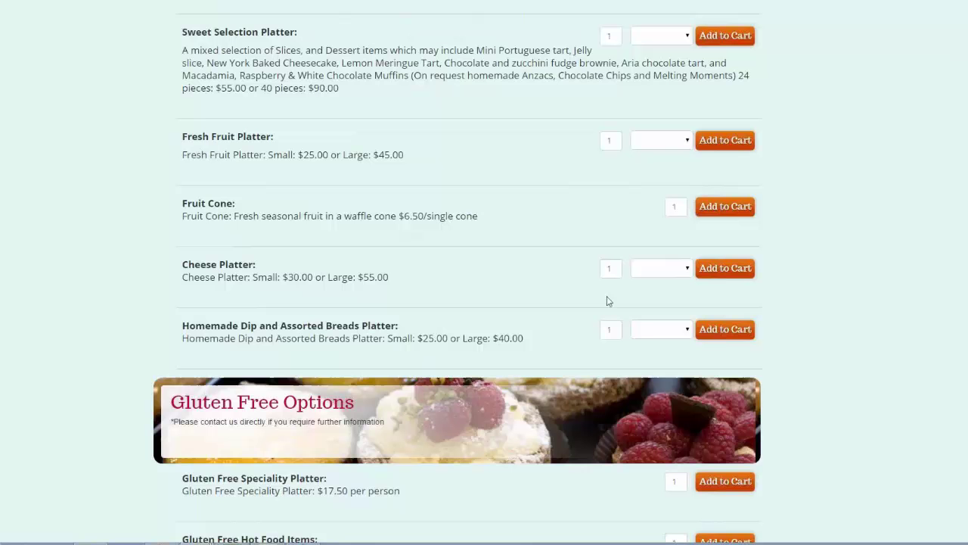
click(653, 327)
click(651, 344)
click(725, 330)
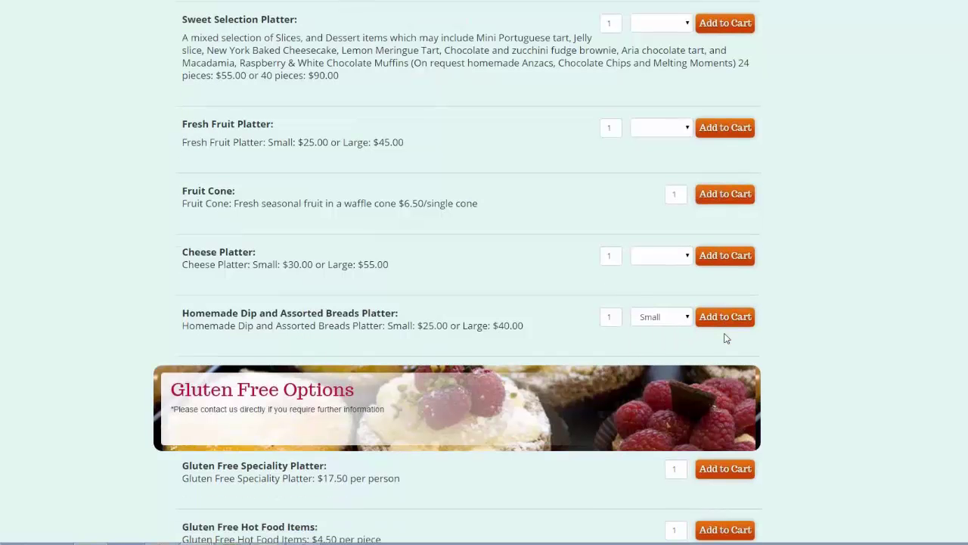
- Add one Winter Warmer Boxes item and the entered quantity of Salmon Bagels to the cart
scroll(766, 236, up, 4)
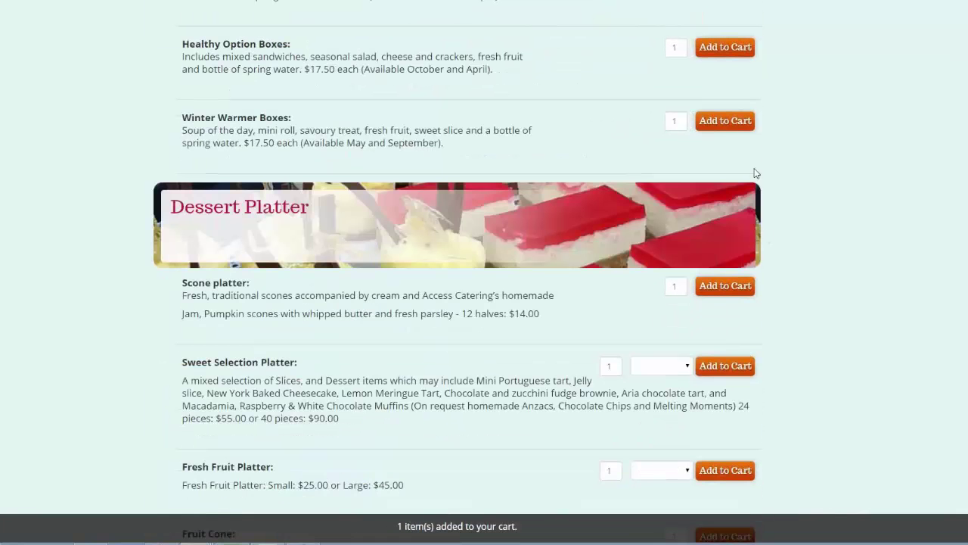
click(730, 127)
scroll(729, 125, up, 15)
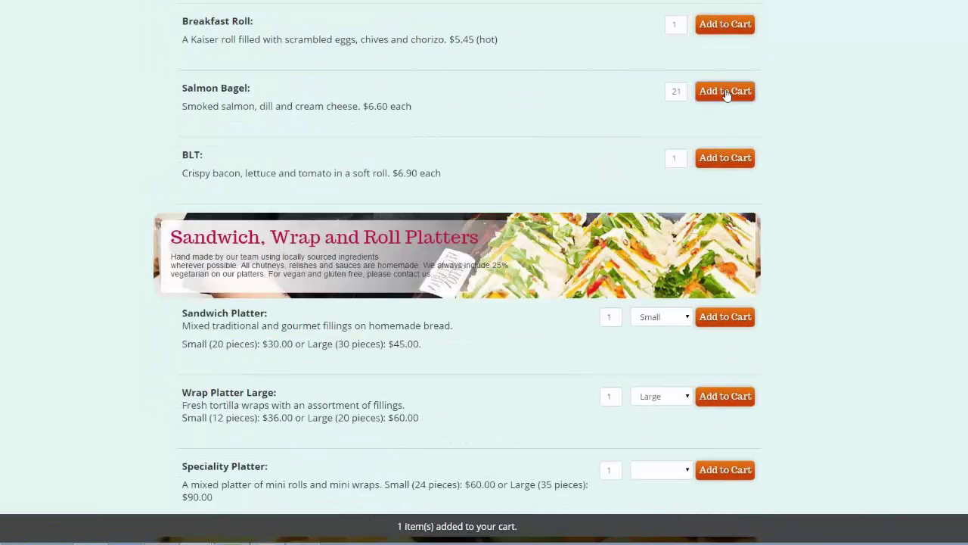
click(730, 92)
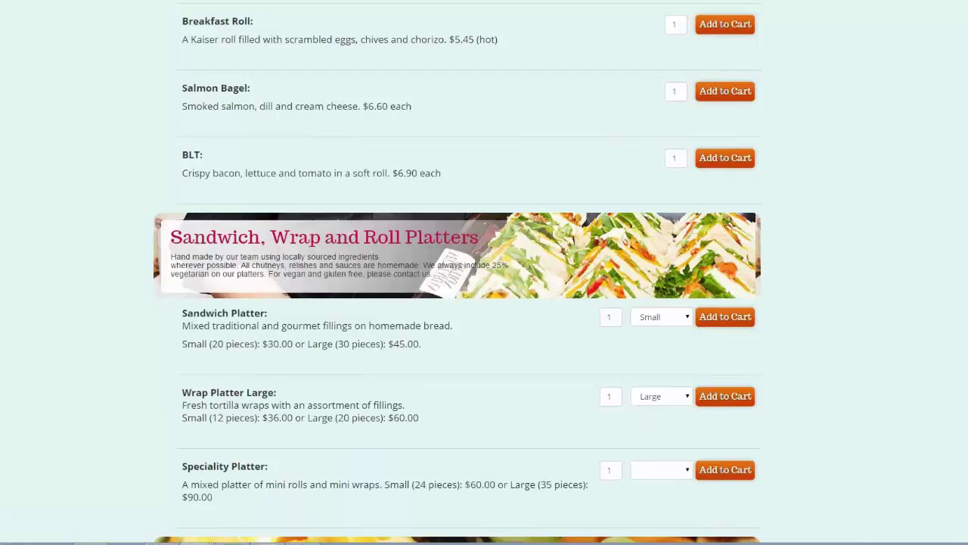
- View the catering cart and choose Free Shipping (Free Delivery) as the shipping option
scroll(945, 112, down, 20)
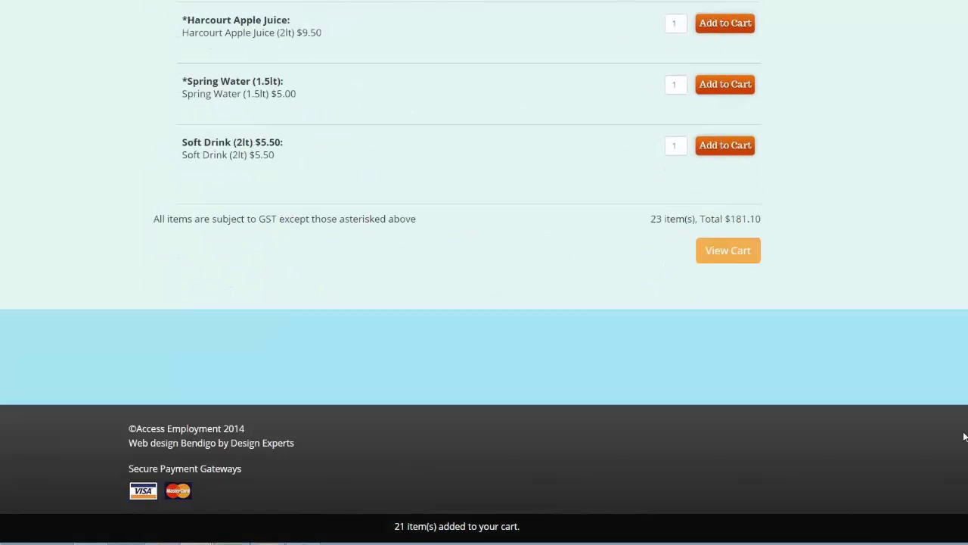
click(724, 255)
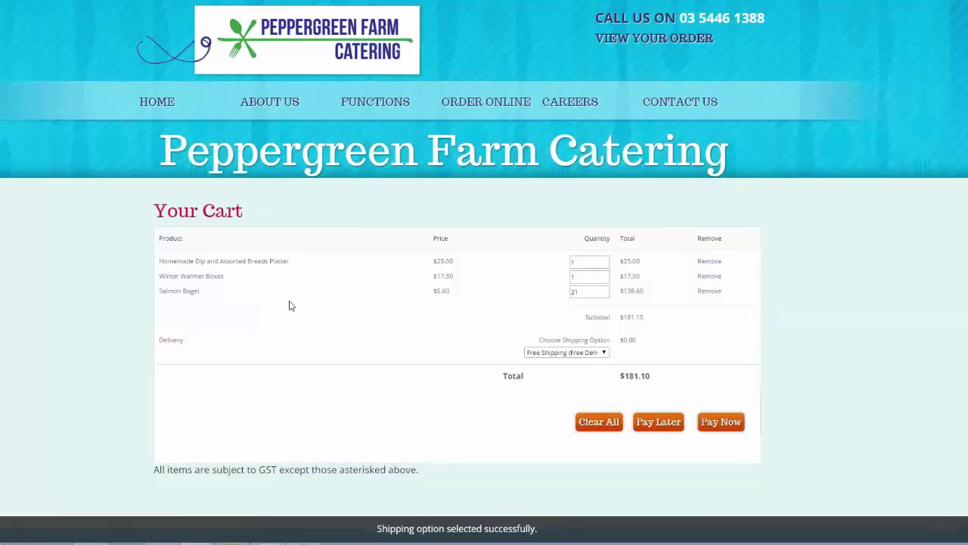
click(560, 353)
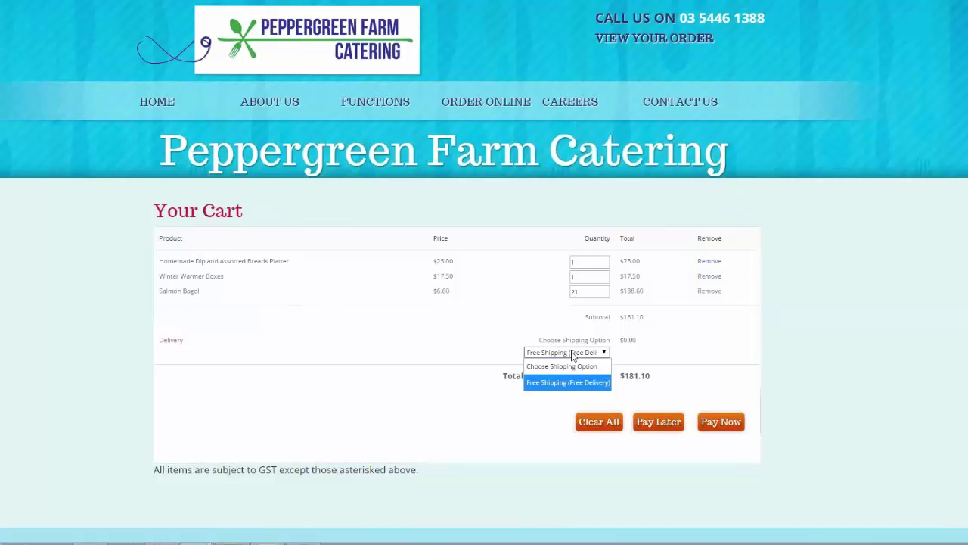
click(567, 382)
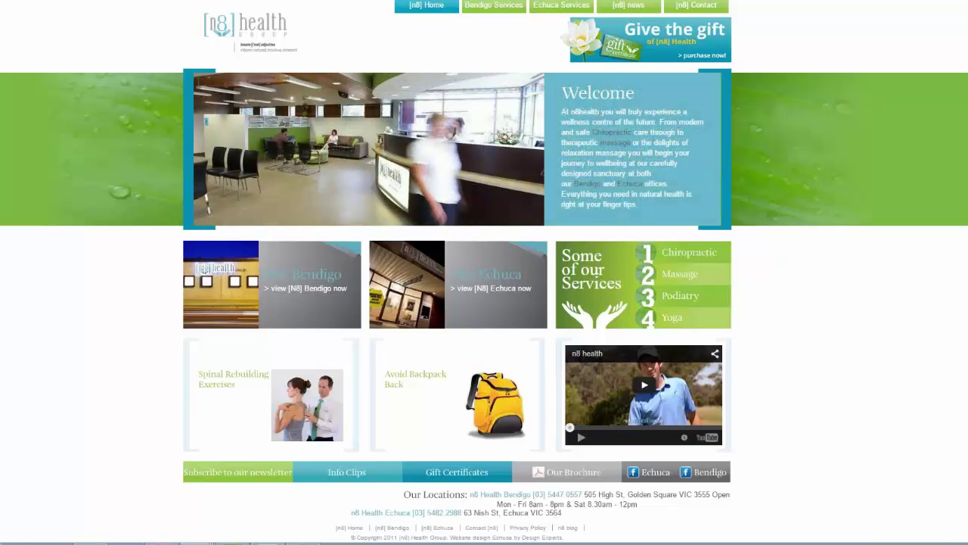
- Go to the gift offer on the n8 health site and open the Bendigo Gift Certificates shop
click(682, 36)
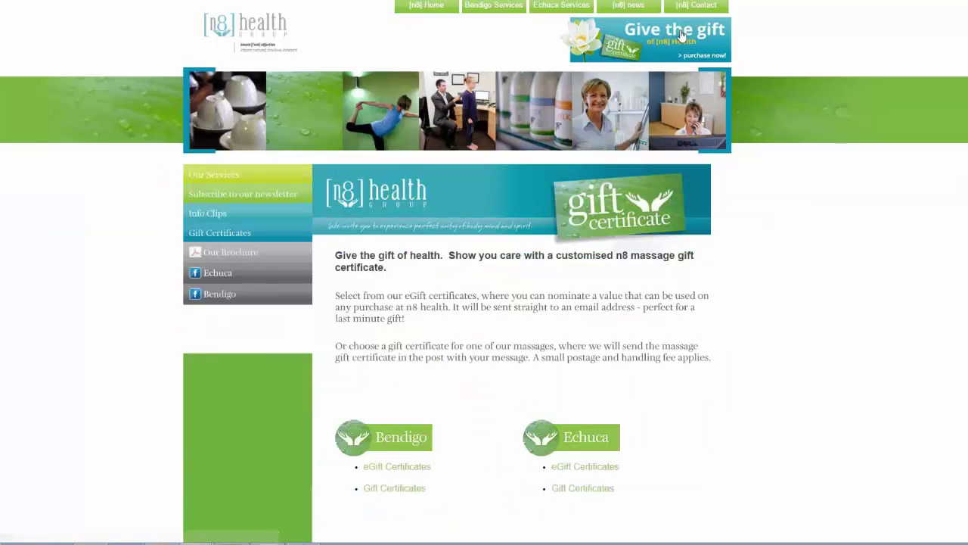
scroll(428, 328, down, 2)
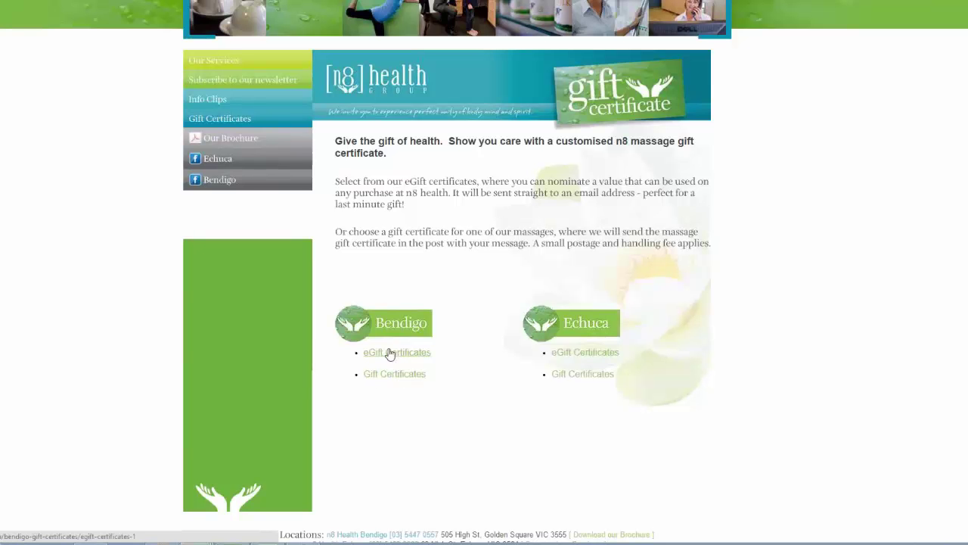
click(390, 378)
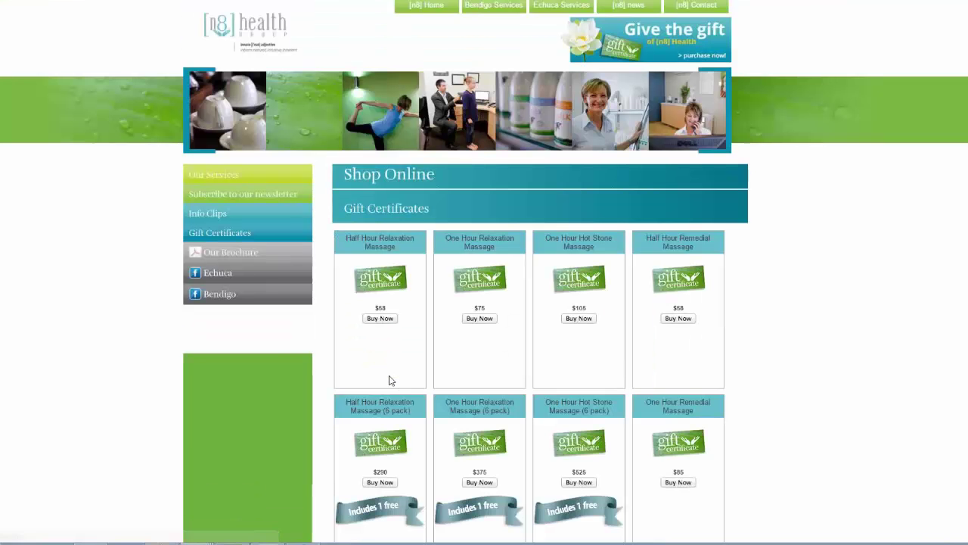
- Choose to buy the One Hour Relaxation Massage (6 pack) and look through its purchaser, recipient and verification fields
scroll(395, 372, down, 2)
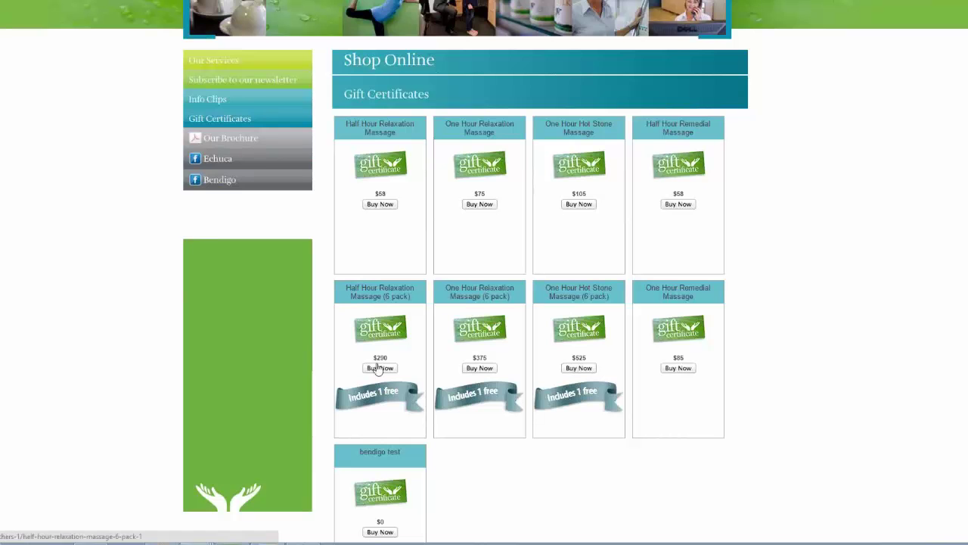
click(479, 368)
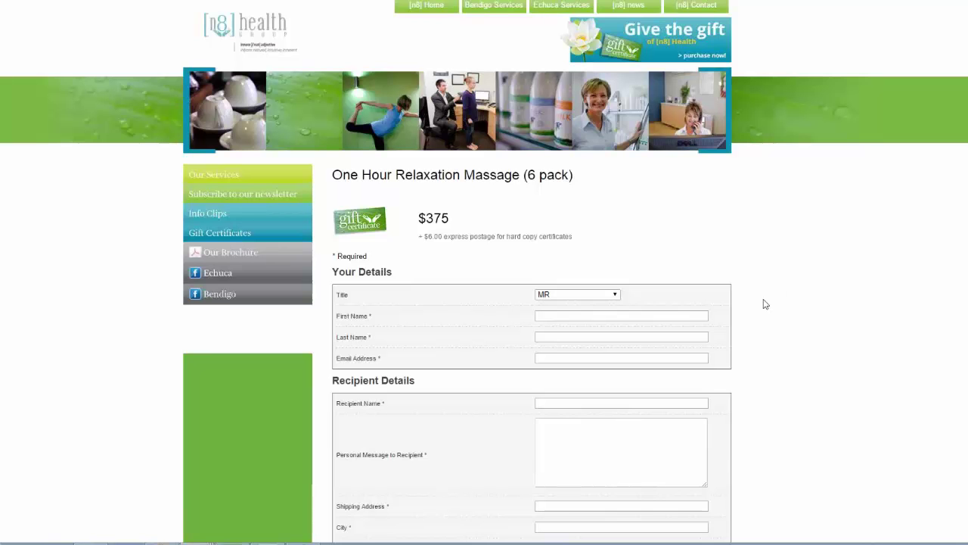
scroll(765, 304, down, 1)
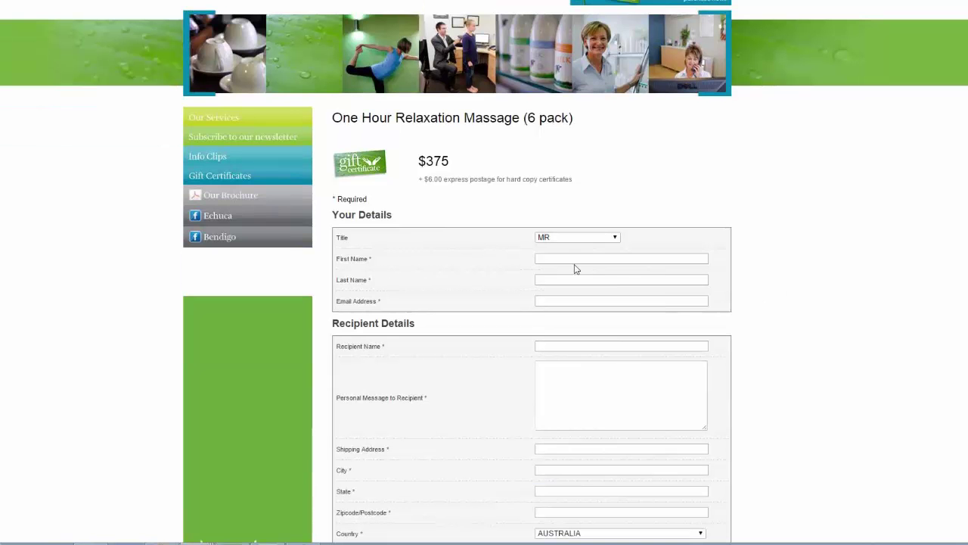
scroll(843, 378, down, 2)
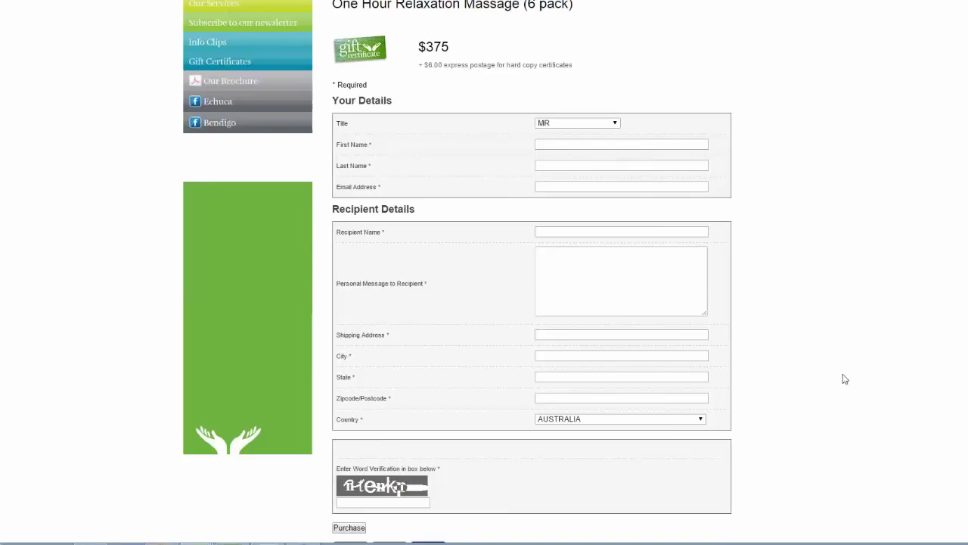
scroll(844, 378, down, 2)
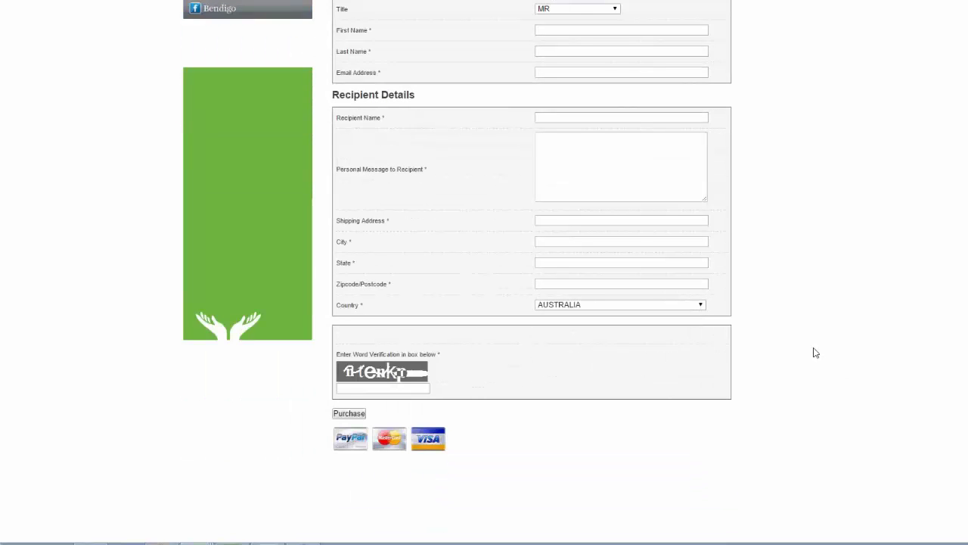
scroll(815, 353, up, 4)
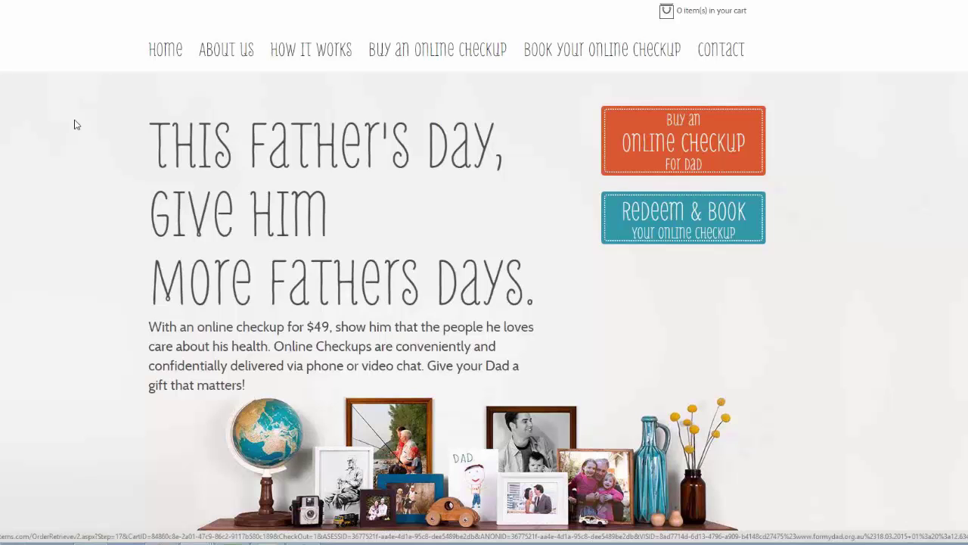
- Open the online checkup purchase page for dad and add an Online Checkup Voucher to the cart
click(654, 148)
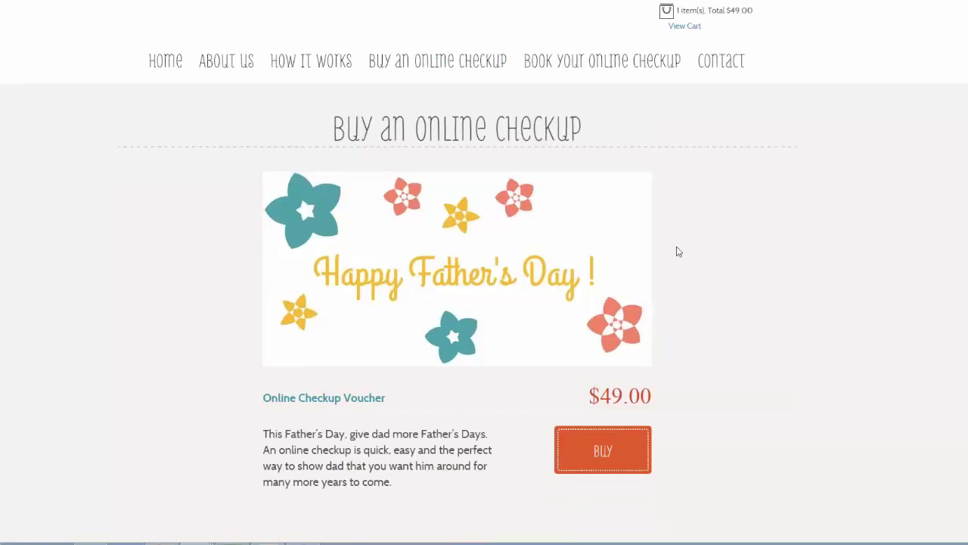
scroll(679, 251, down, 1)
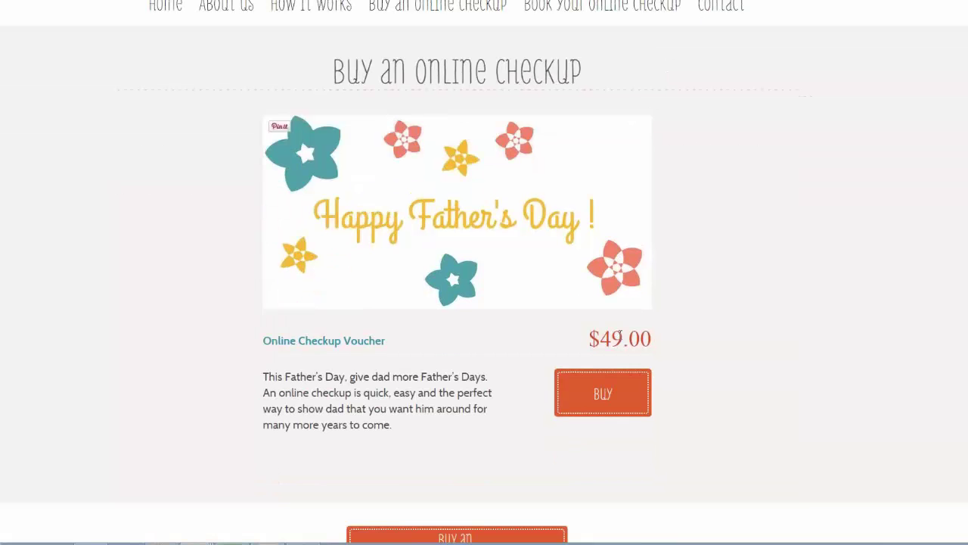
click(602, 397)
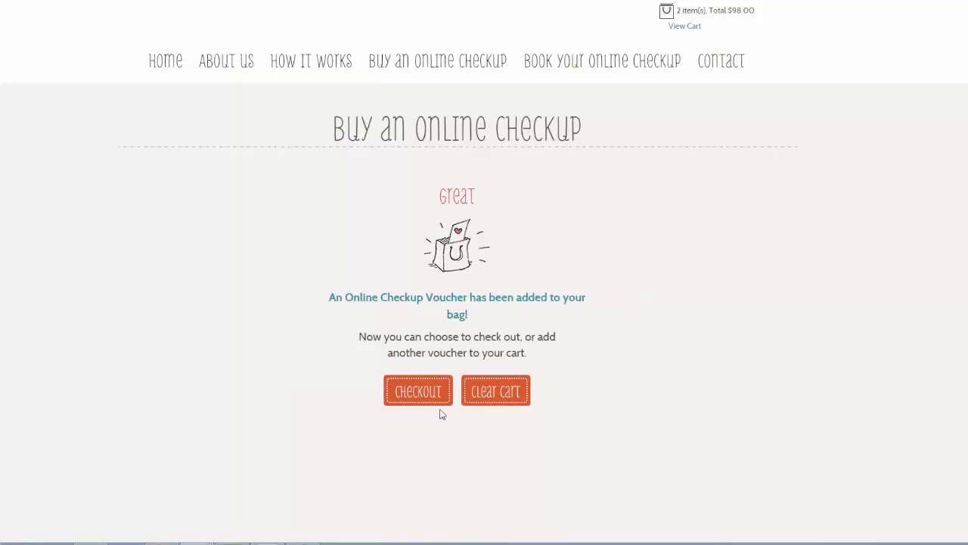
- Proceed to checkout, look through the voucher details form and open the Fathers Day Card PDF
click(429, 394)
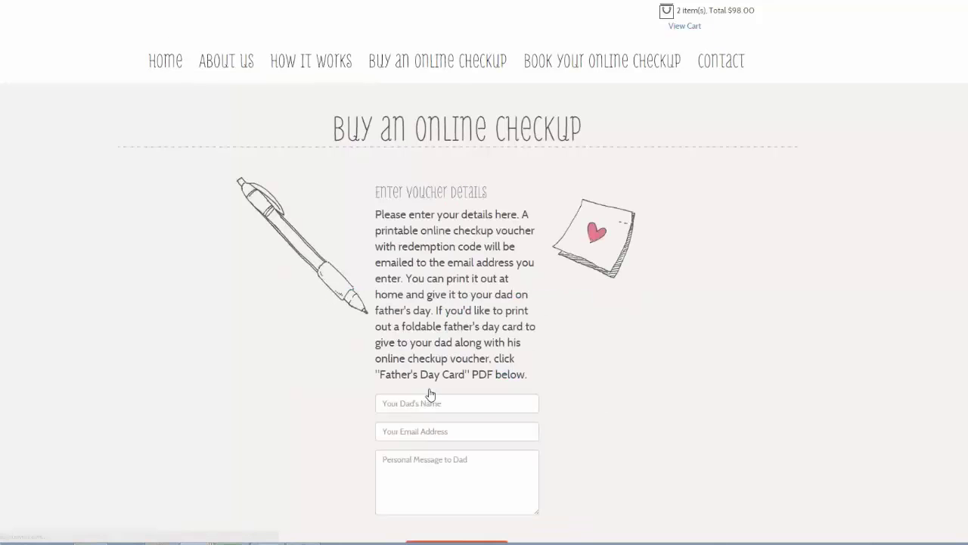
scroll(567, 378, down, 2)
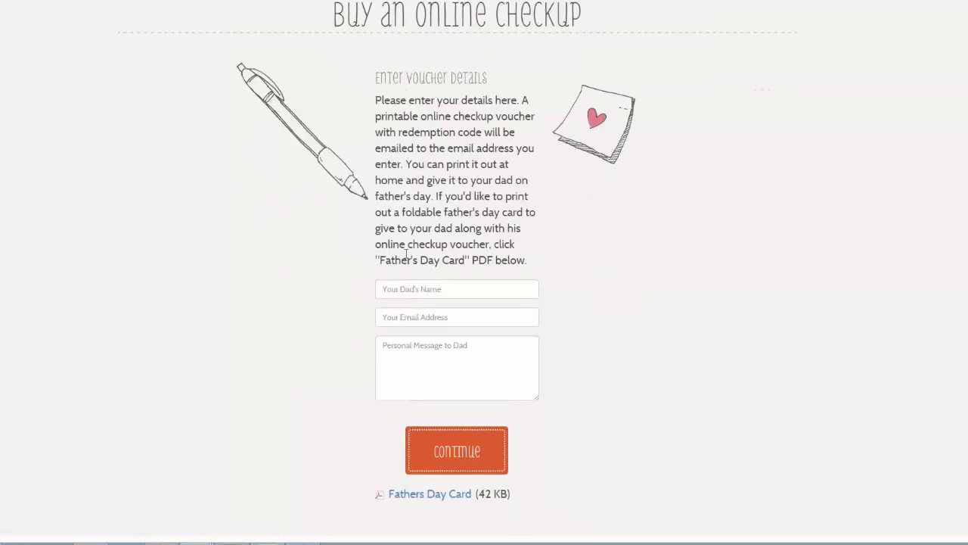
scroll(489, 363, down, 2)
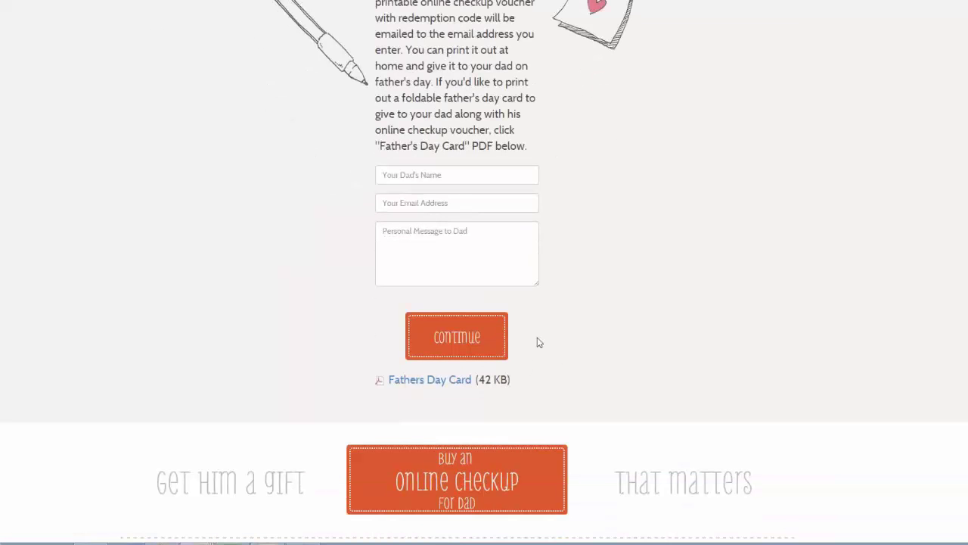
click(455, 385)
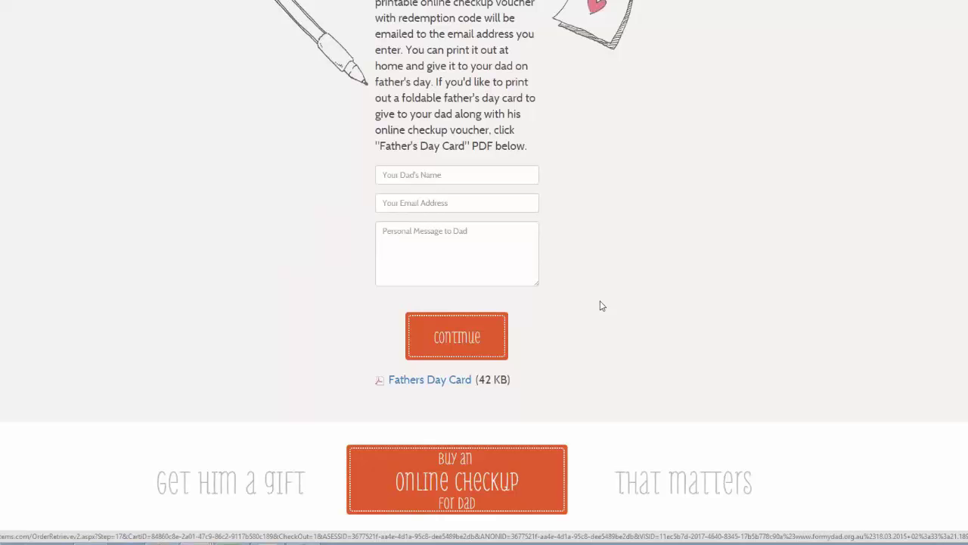
scroll(613, 318, down, 2)
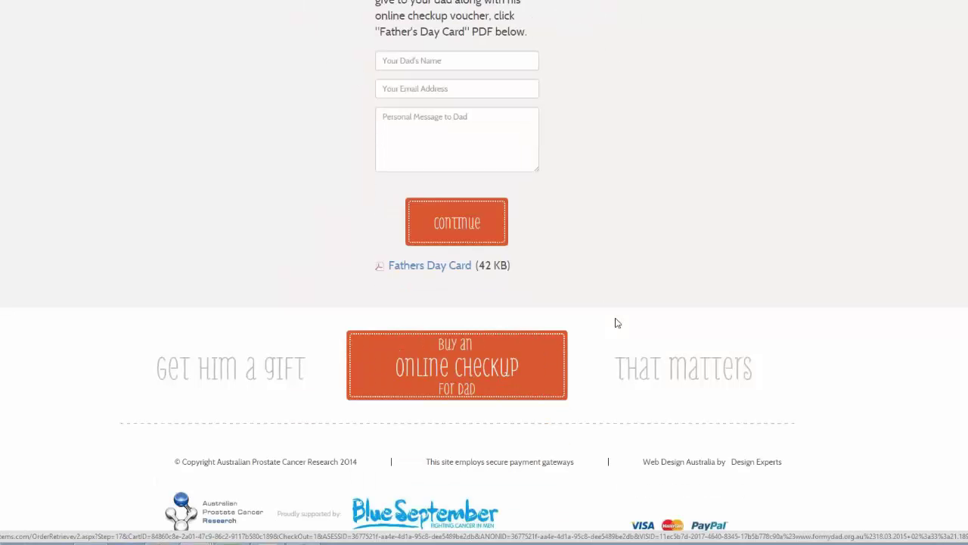
scroll(617, 323, up, 5)
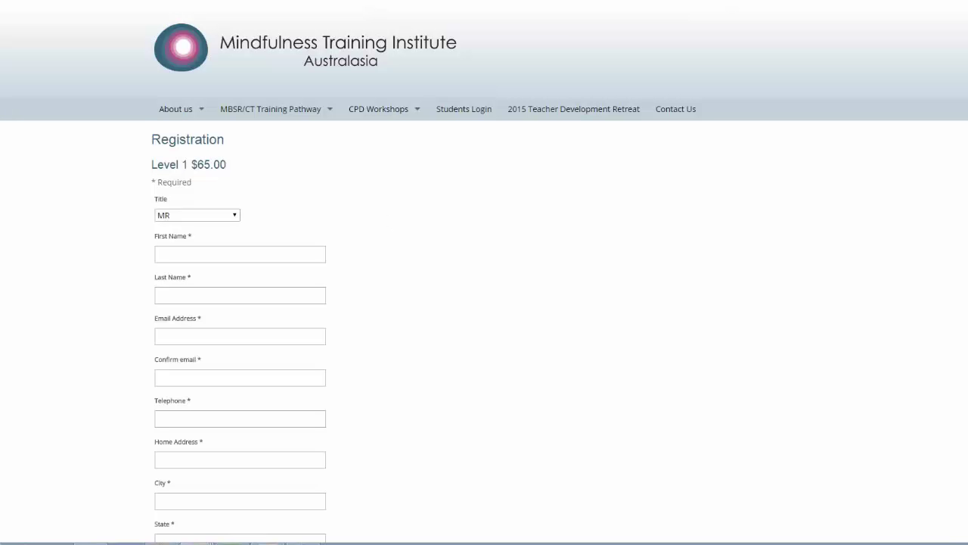
- Examine the Mindfulness Training Institute Level 1 registration form, from personal details and experience questions to the card payment fields
scroll(485, 302, down, 4)
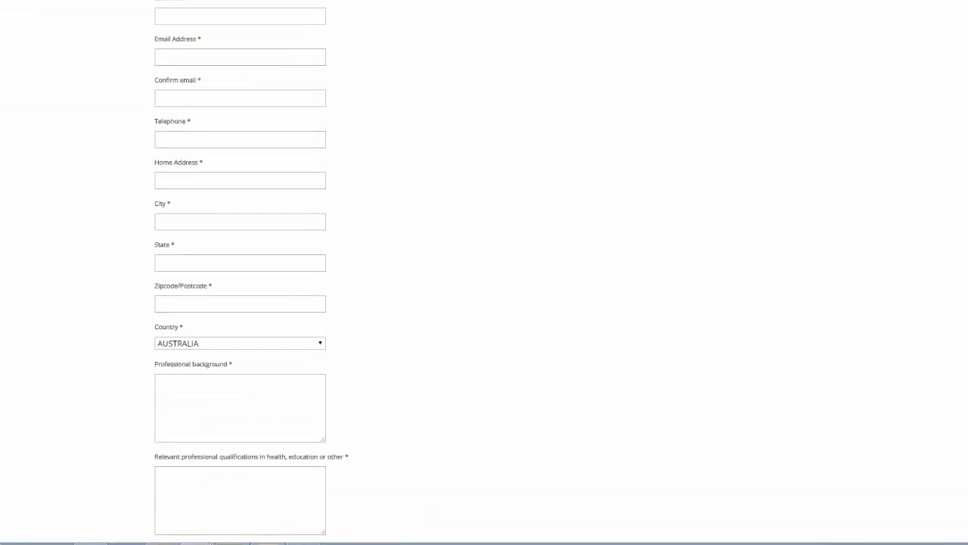
scroll(484, 303, down, 5)
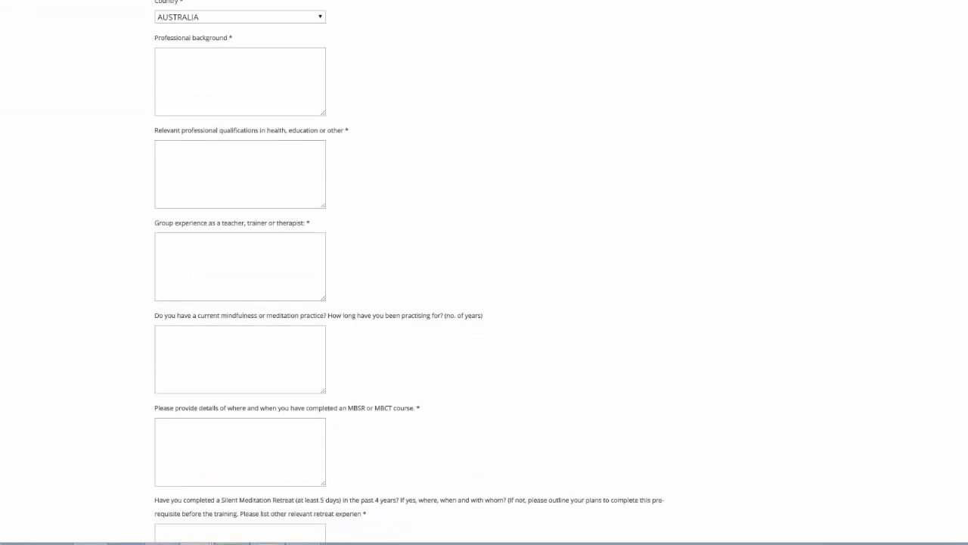
scroll(485, 303, down, 5)
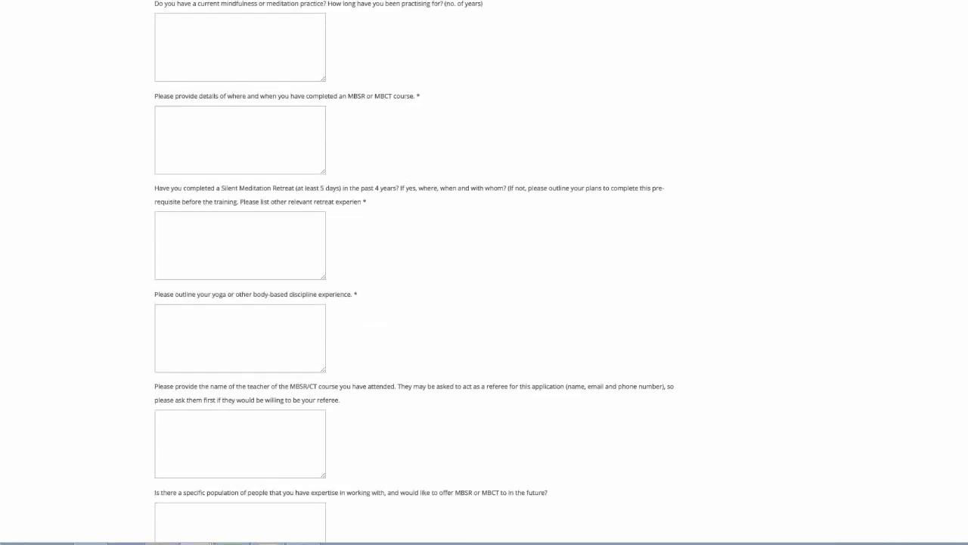
scroll(484, 303, down, 5)
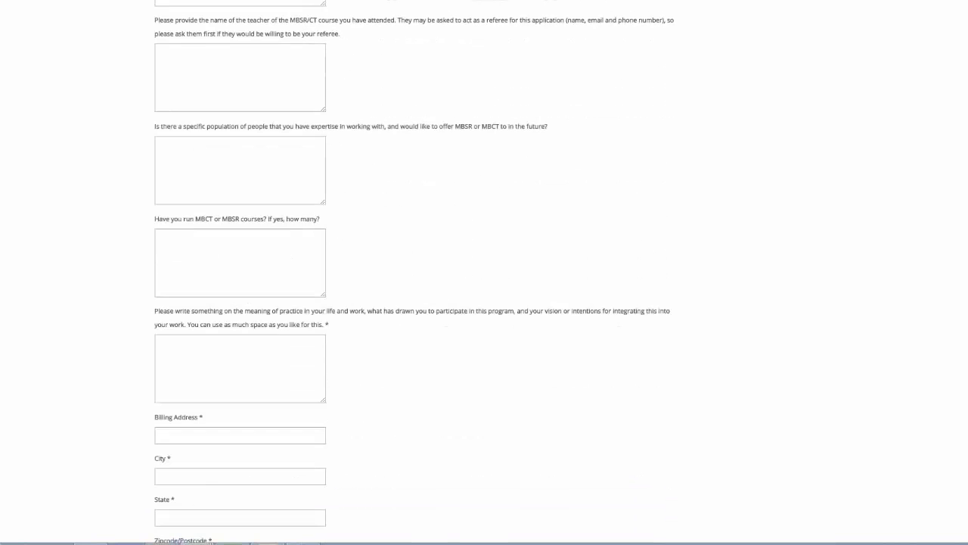
scroll(484, 302, down, 6)
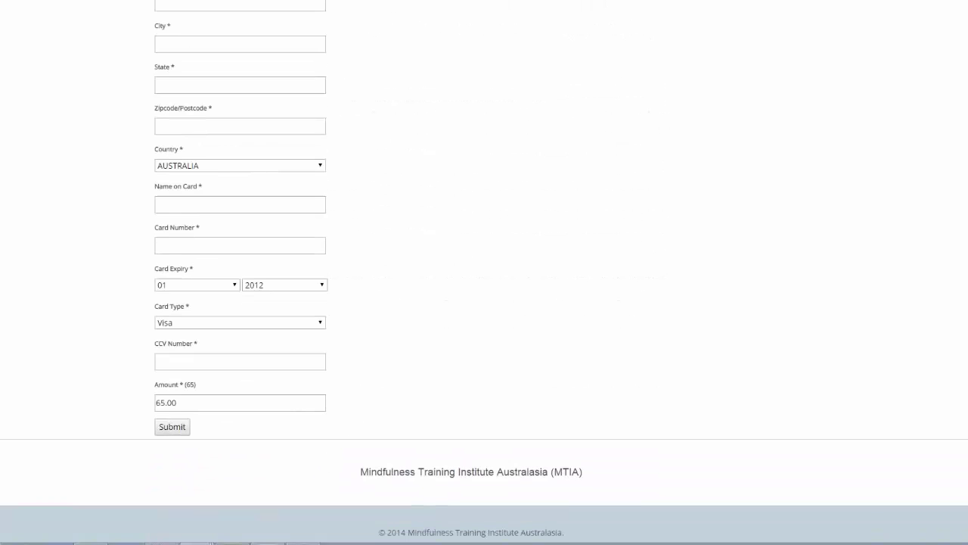
scroll(485, 273, down, 1)
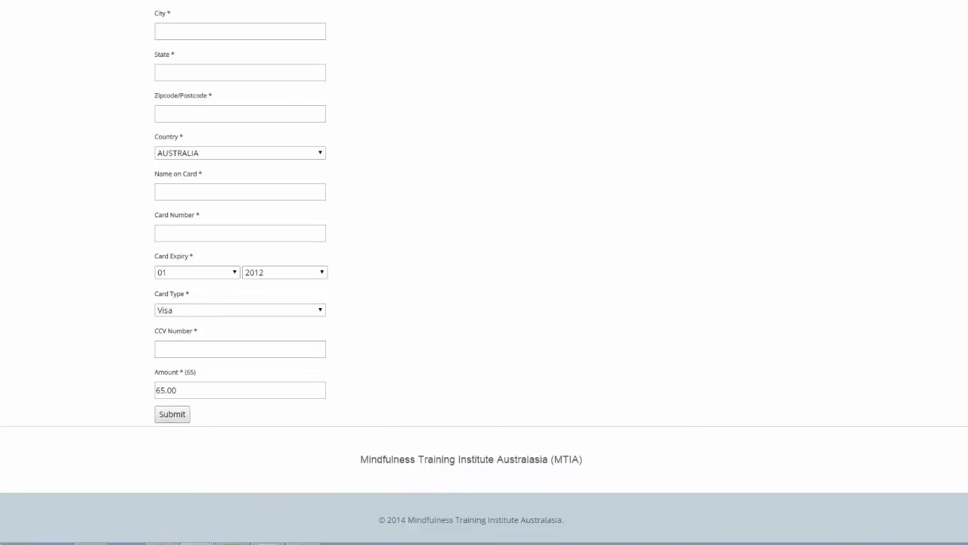
scroll(485, 272, down, 1)
scroll(484, 272, up, 20)
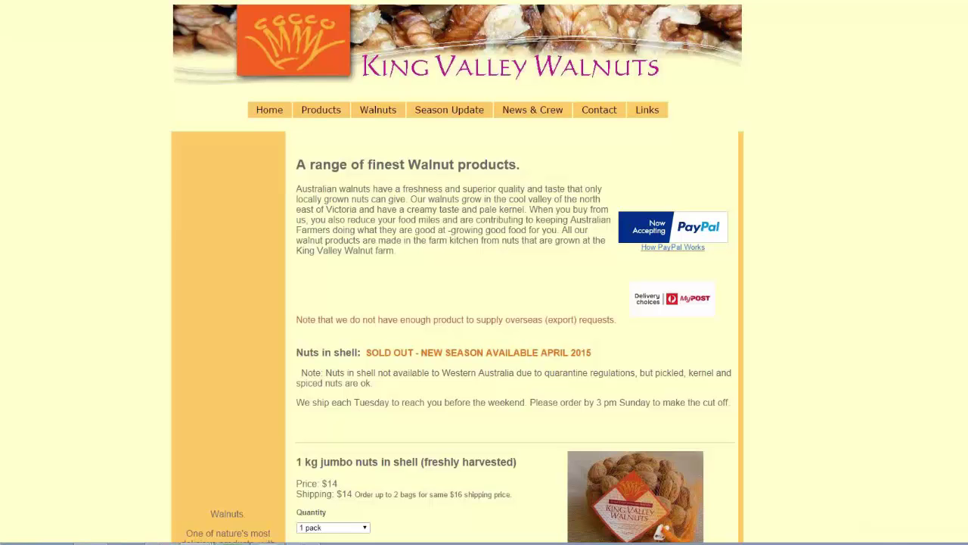
text(dmin)
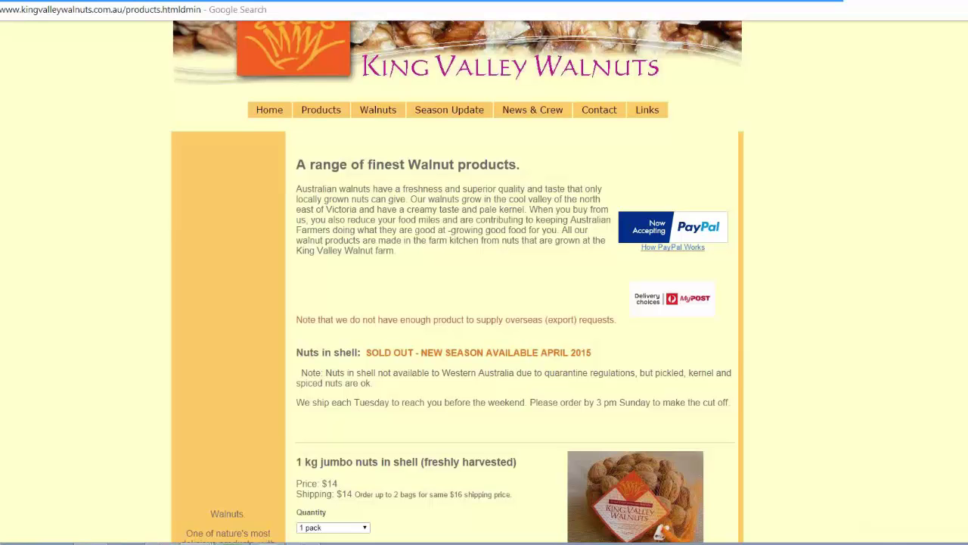
key(BackSpace)
key(BackSpace)
key(BackSpace)
key(BackSpace)
key(BackSpace)
key(BackSpace)
key(BackSpace)
key(BackSpace)
key(BackSpace)
key(BackSpace)
key(BackSpace)
key(BackSpace)
key(BackSpace)
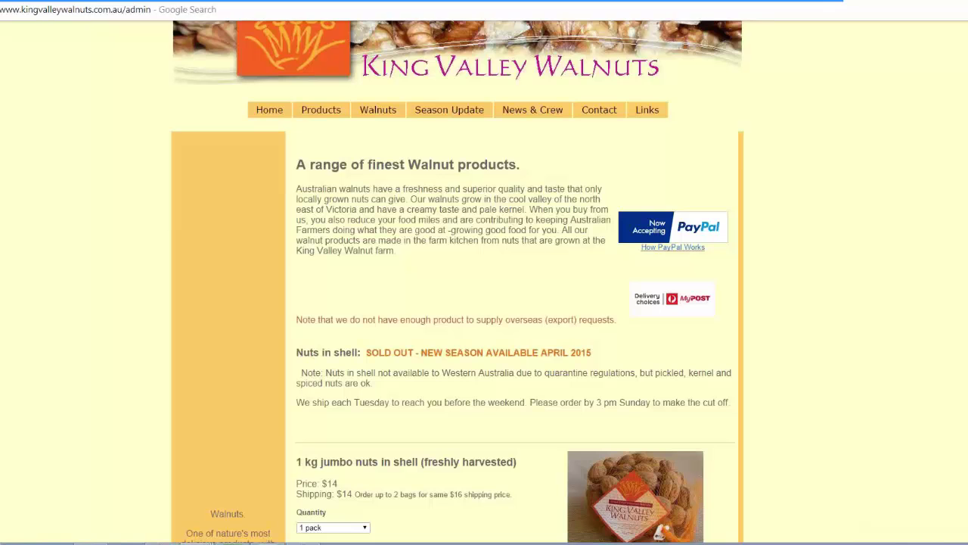
key(Return)
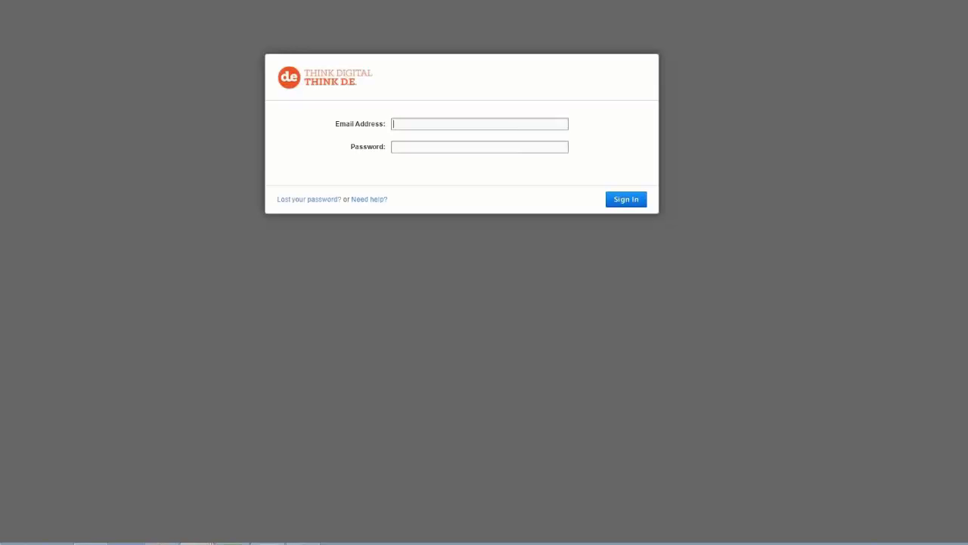
- Return to the King Valley Walnuts products page, choose a jar quantity for the Pickled Walnut and buy it
key(alt+Left)
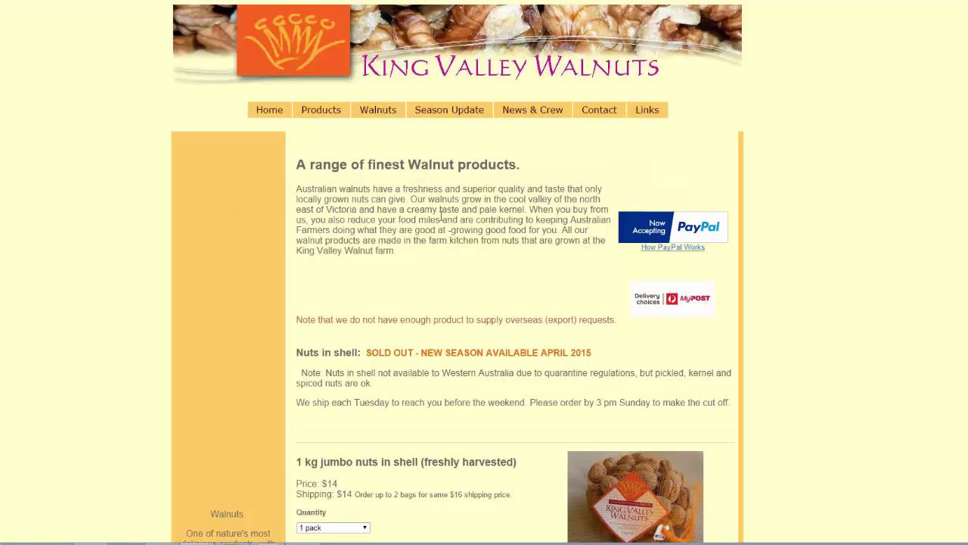
scroll(431, 219, down, 5)
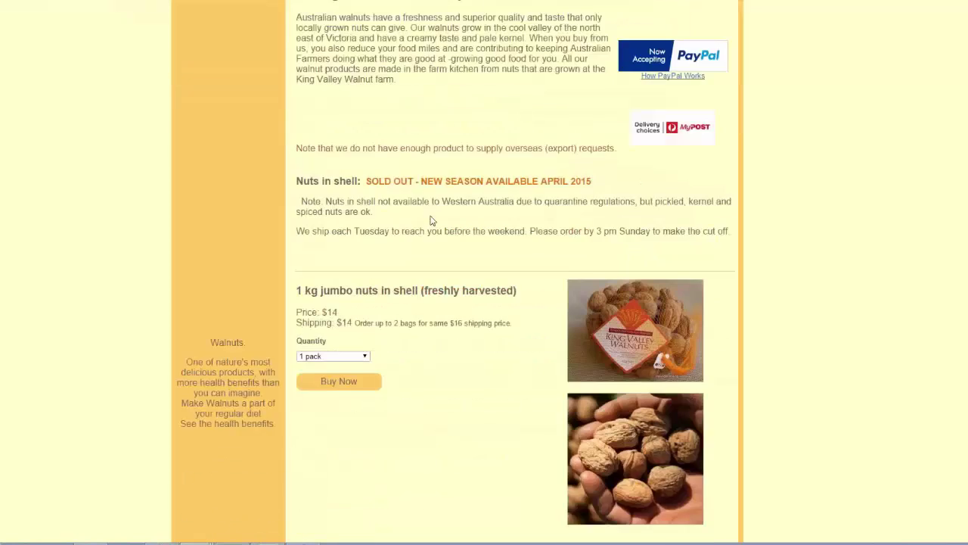
scroll(429, 221, down, 2)
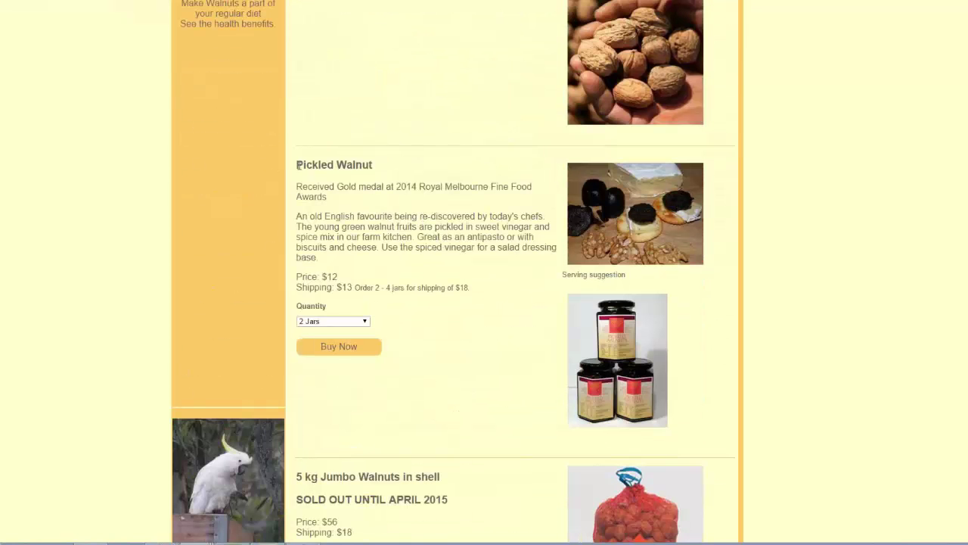
drag(298, 165, 374, 168)
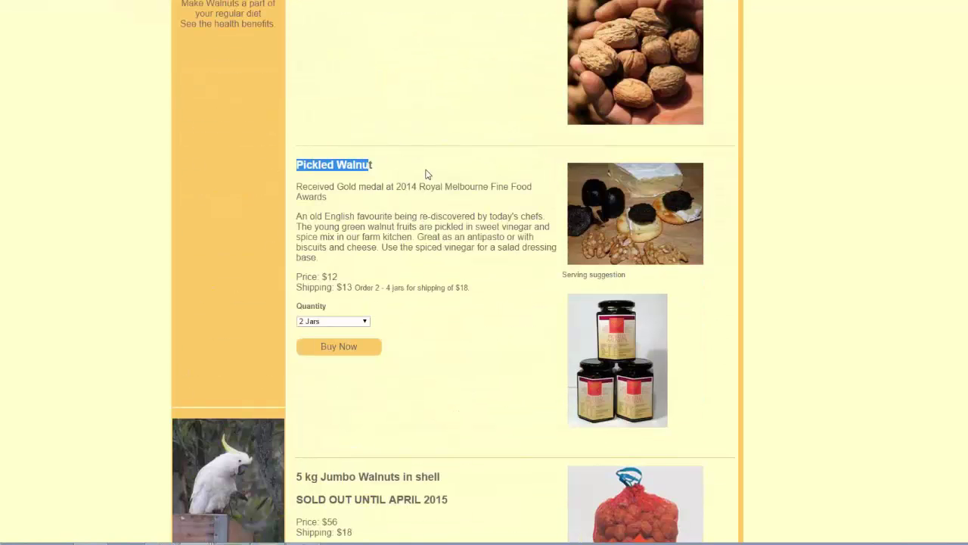
click(426, 174)
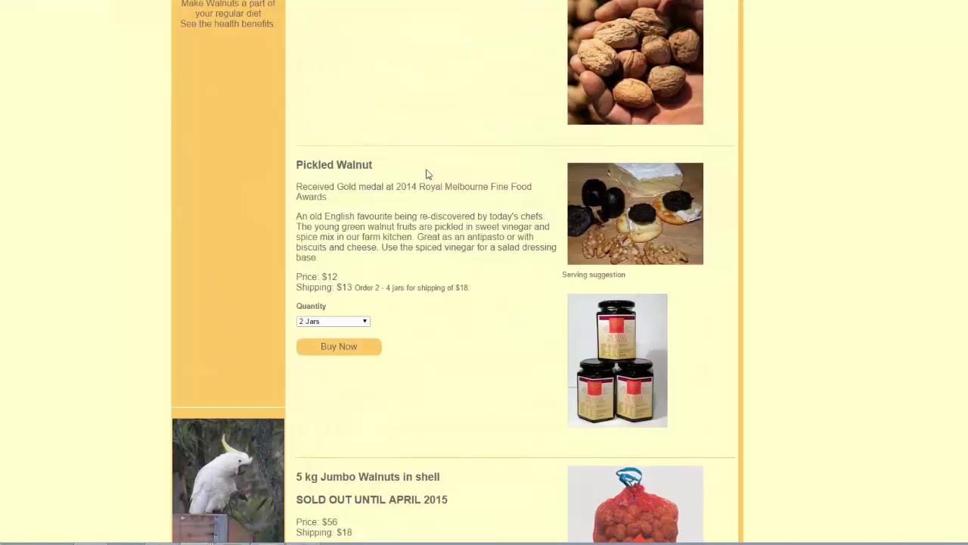
click(352, 328)
click(325, 383)
scroll(467, 313, down, 1)
scroll(467, 313, down, 1)
click(338, 235)
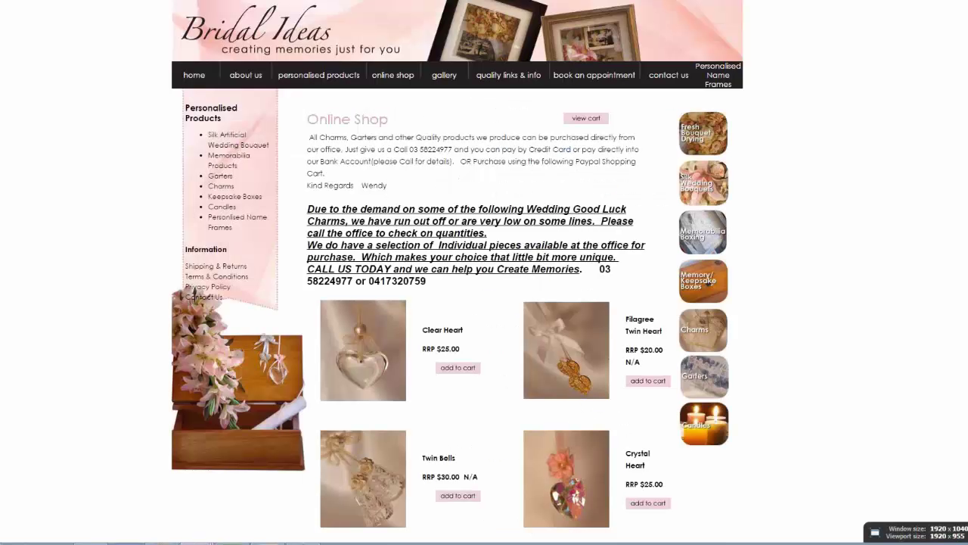
- Look through the Bridal Ideas online shop and add the Clear Heart charm to the cart
scroll(485, 302, down, 12)
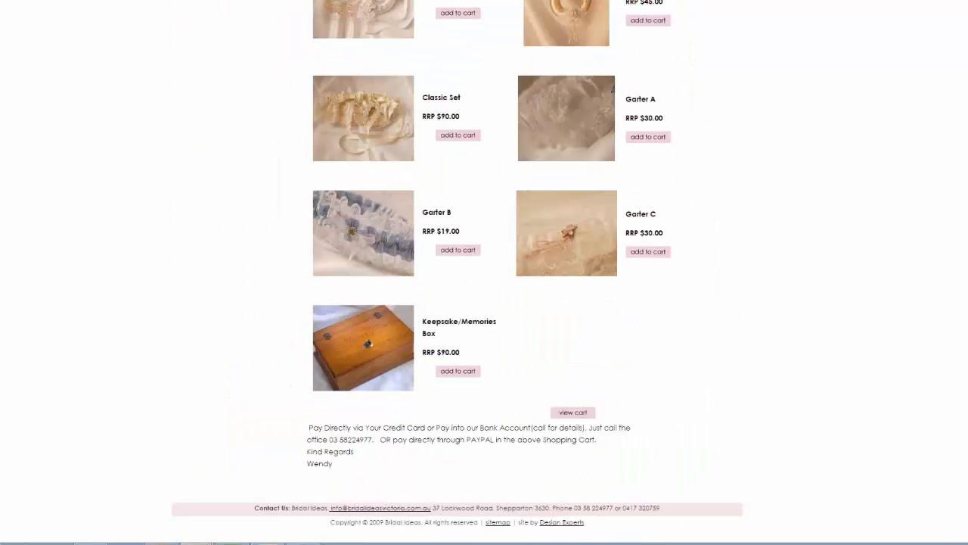
scroll(557, 307, up, 12)
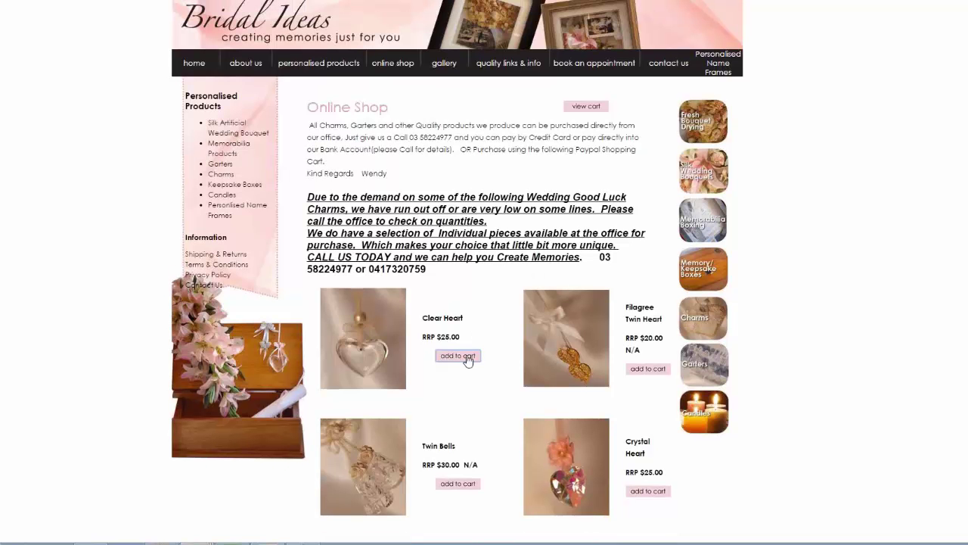
click(467, 358)
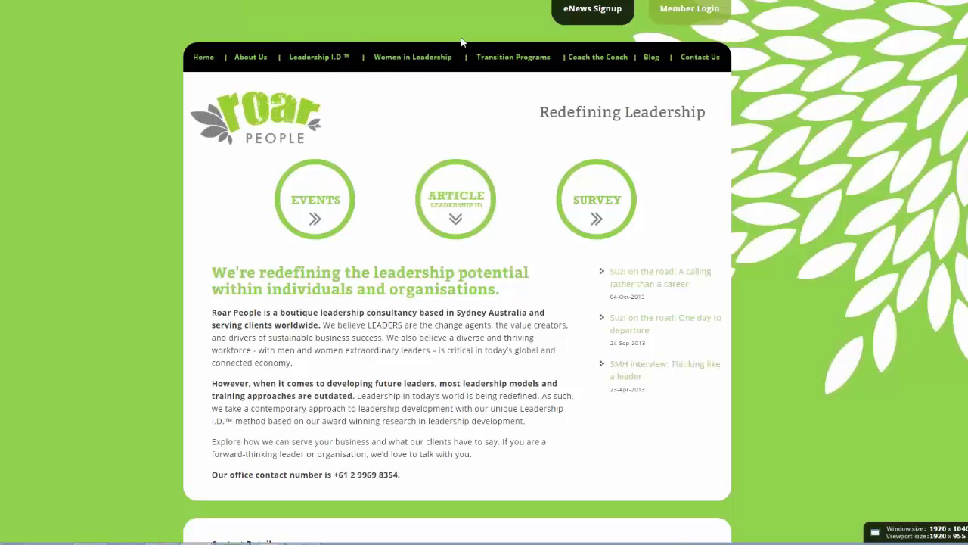
- Open the Roar People events, check registration for Identity Work for Women Leaders in Delhi, and return to the events list
click(323, 206)
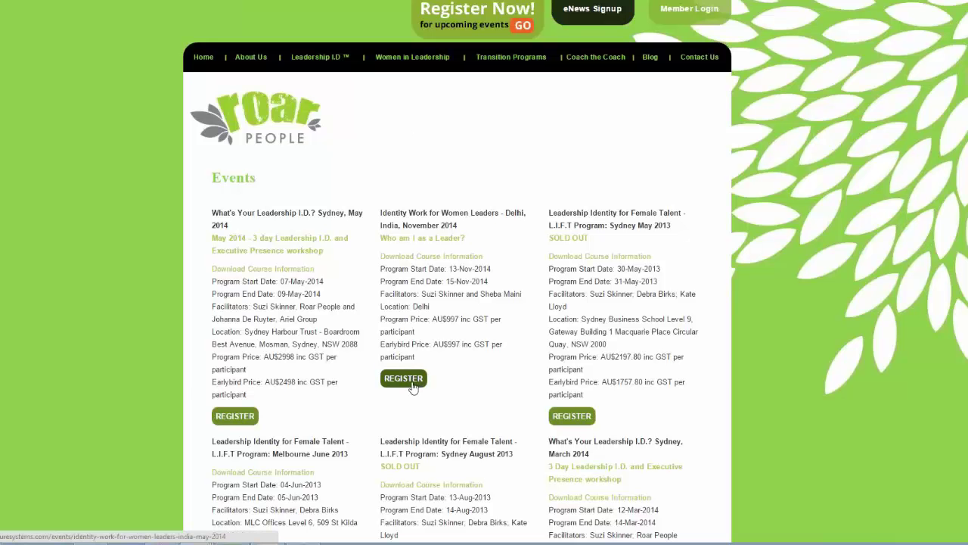
click(403, 378)
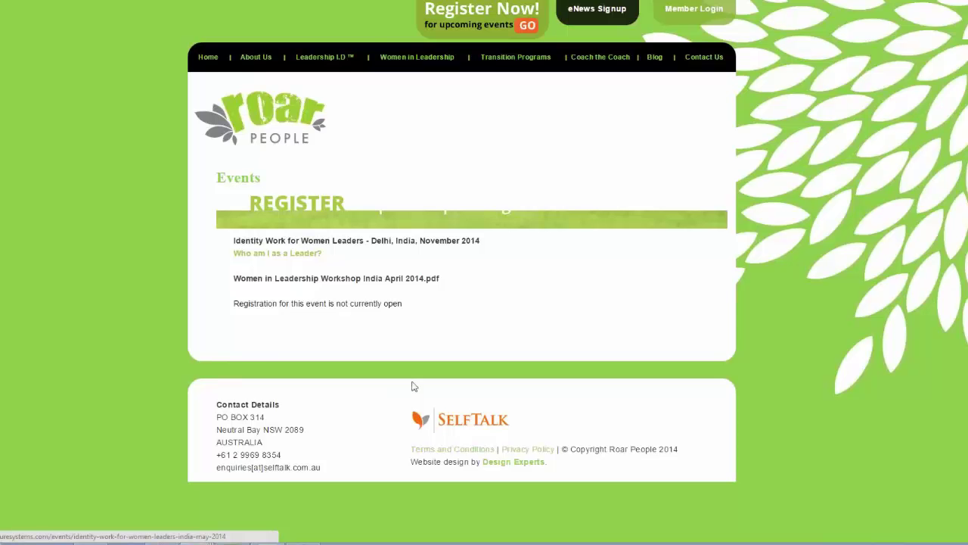
click(317, 219)
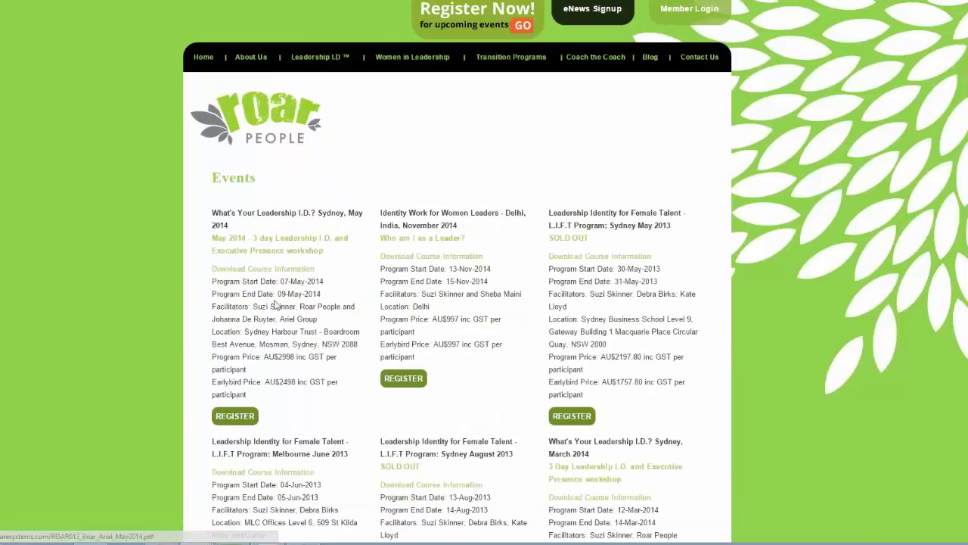
- Open the registration form for What's Your Leadership I.D.? Sydney, May 2014 and examine its contact, card and pricing fields
click(243, 417)
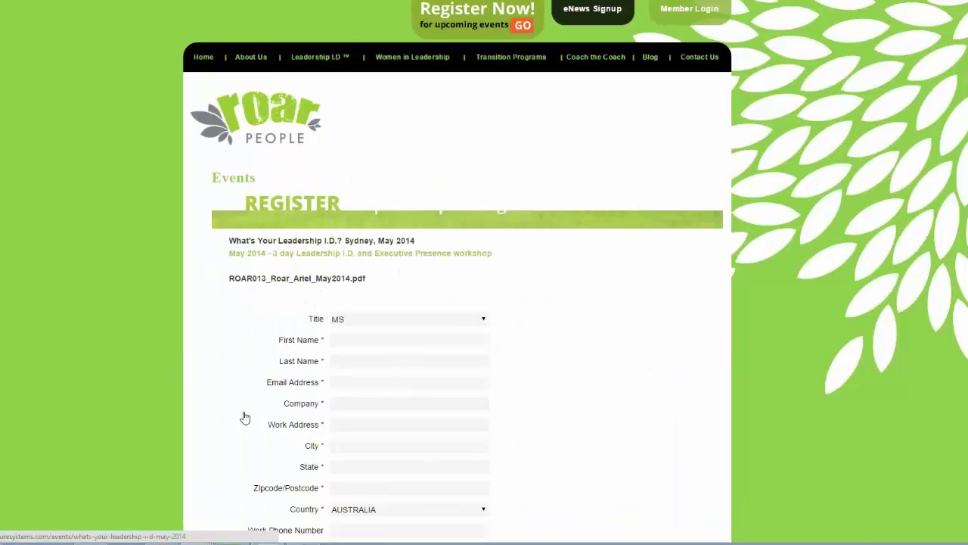
scroll(616, 356, down, 2)
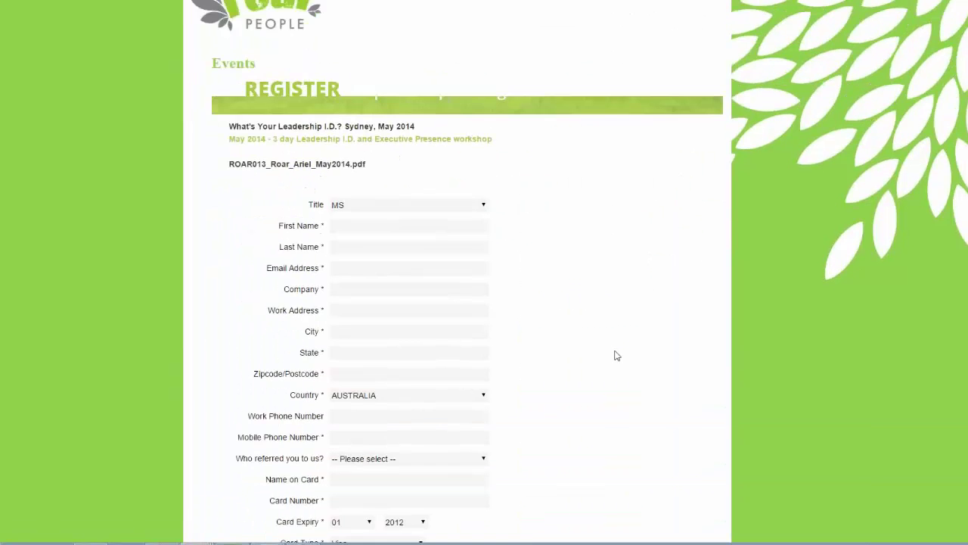
scroll(617, 355, down, 4)
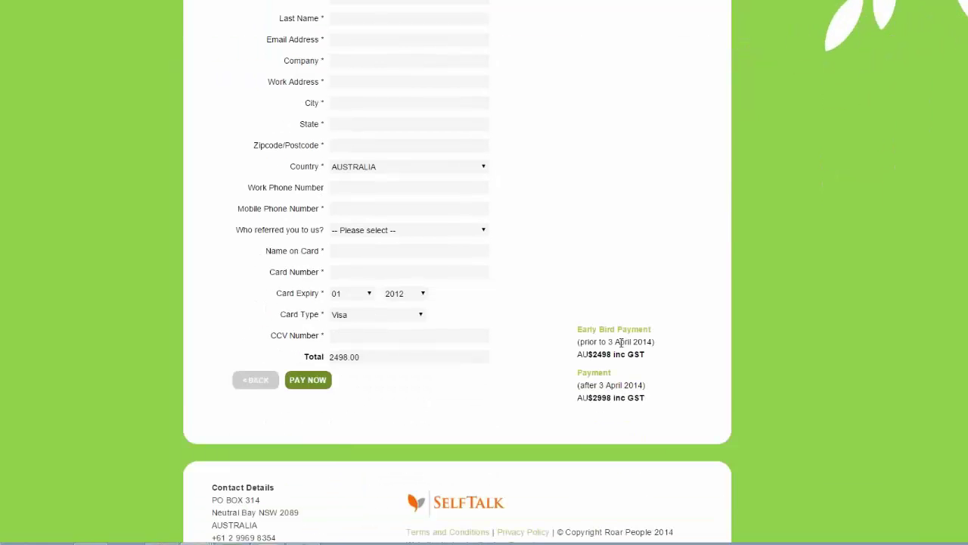
scroll(620, 342, up, 6)
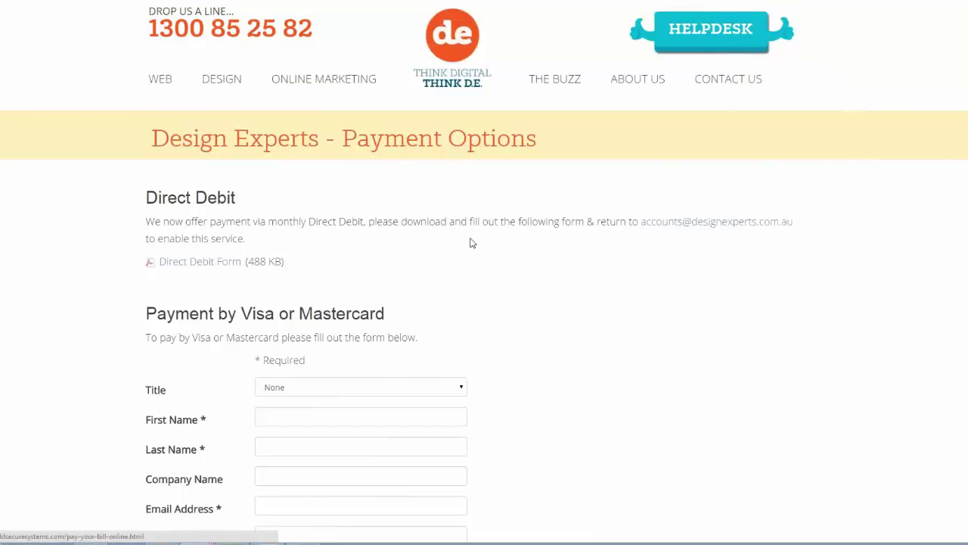
- Go to the Design Experts home page and open its online bill payment page
click(451, 46)
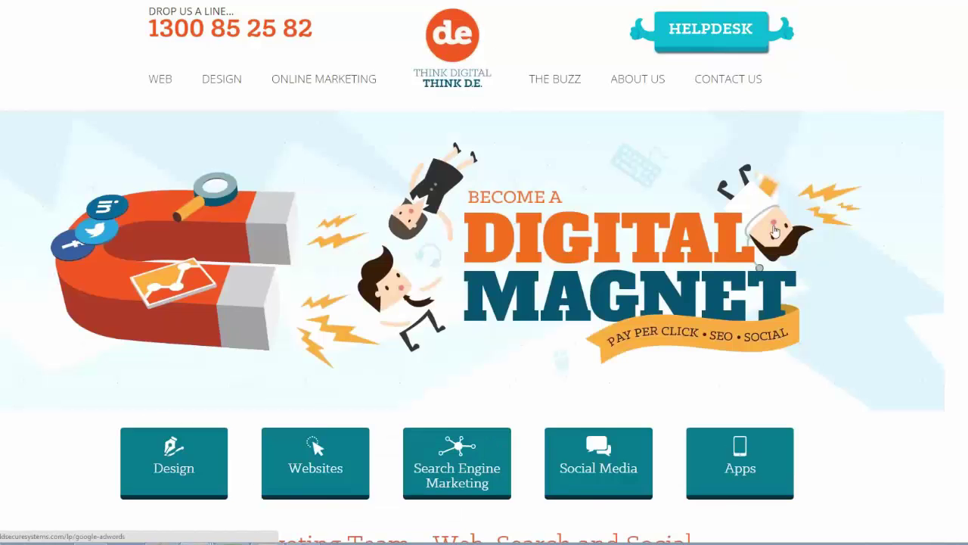
scroll(783, 238, down, 8)
scroll(782, 268, down, 10)
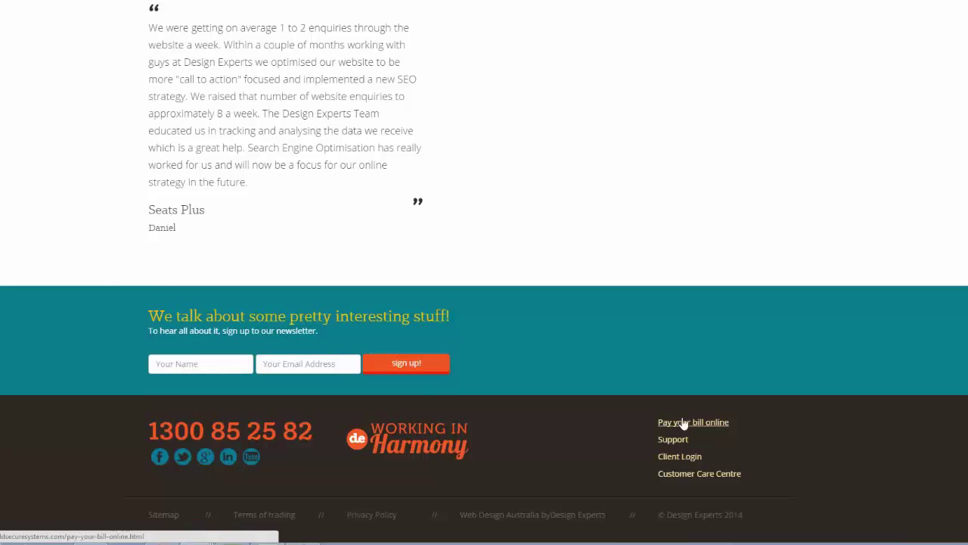
click(688, 423)
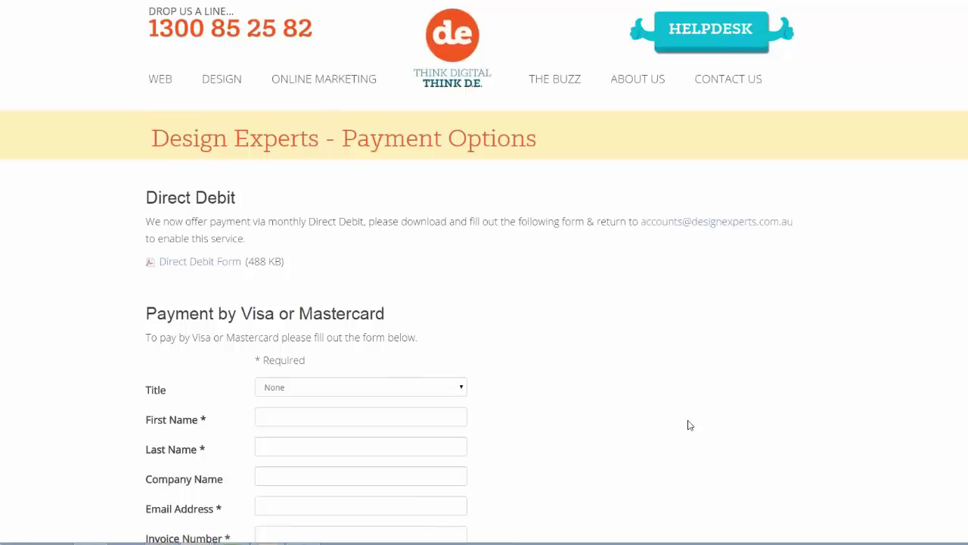
- Examine the Visa or Mastercard payment form, including the invoice number, name on card, card number and amount fields
scroll(669, 394, down, 3)
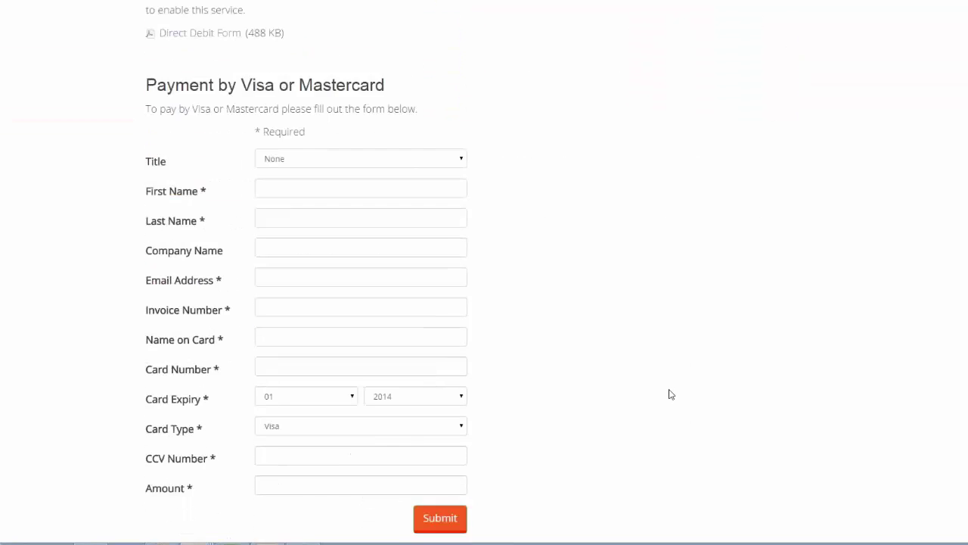
scroll(670, 394, down, 1)
click(274, 250)
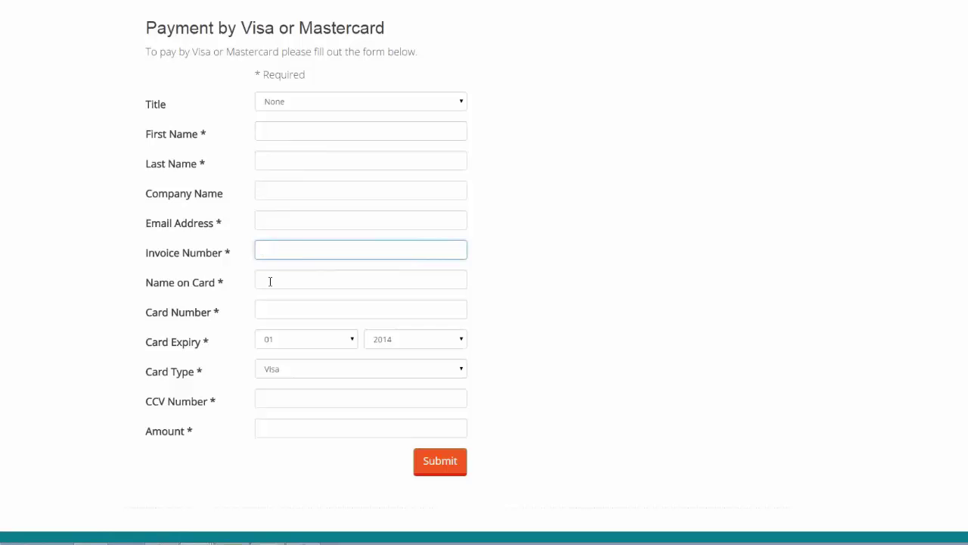
click(271, 285)
click(268, 309)
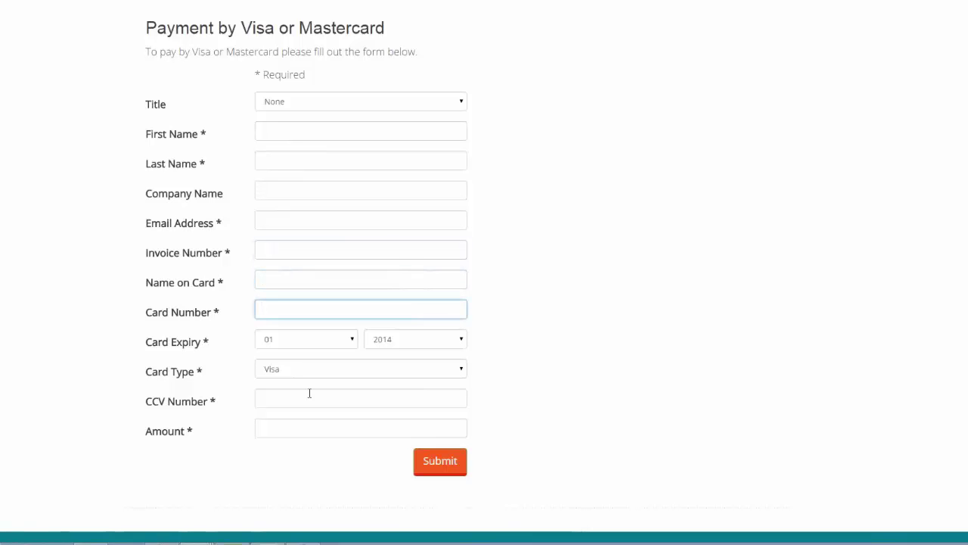
click(288, 430)
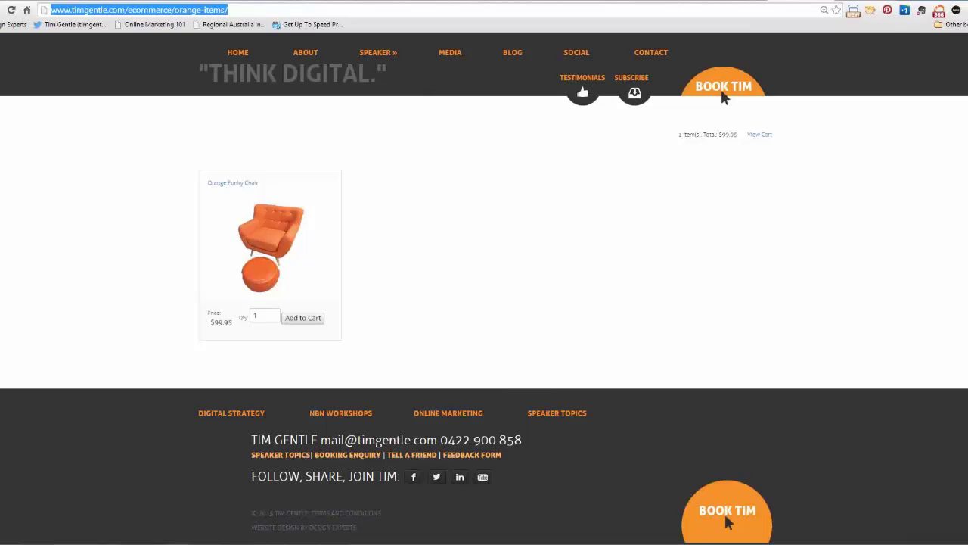
- Highlight the full address of the orange items catalogue page and its ecommerce/orange-items part
click(183, 7)
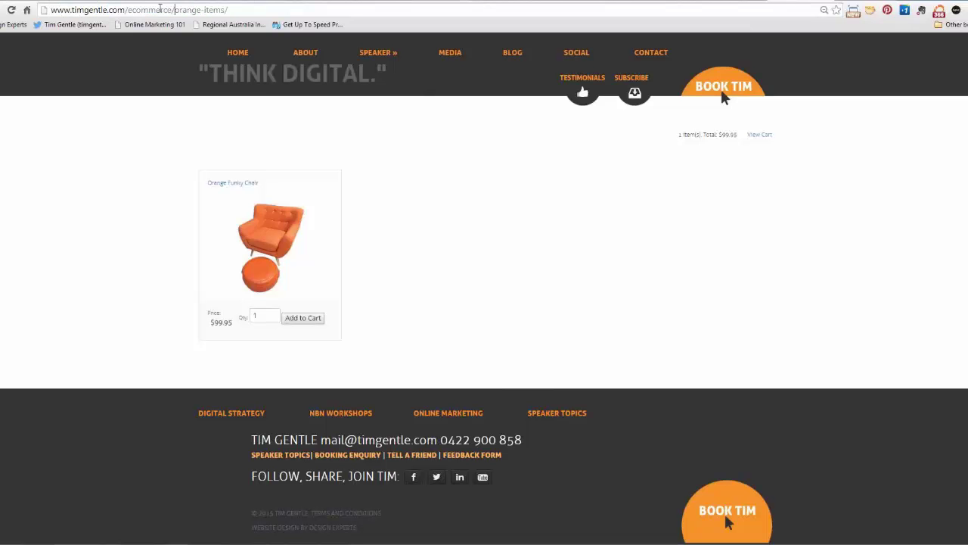
drag(249, 10, 43, 12)
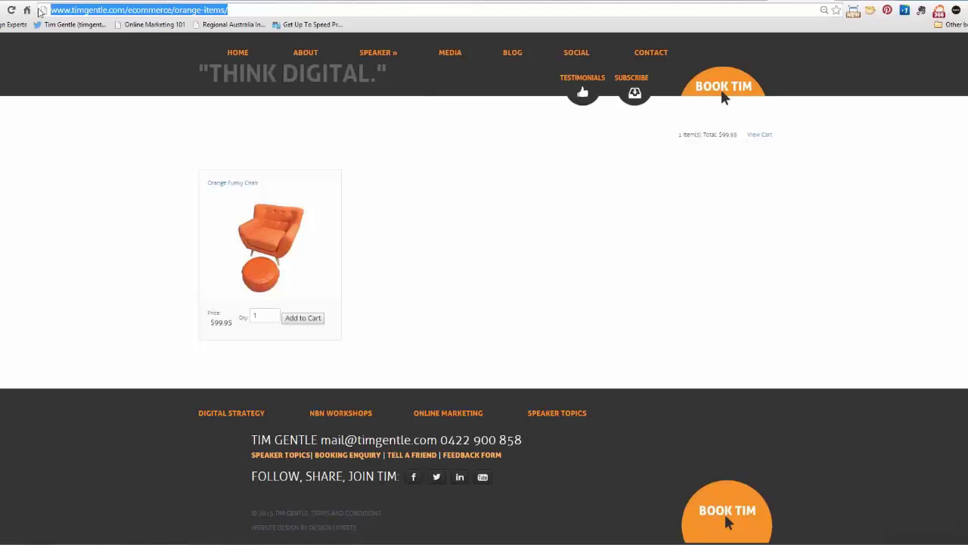
click(128, 10)
drag(128, 9, 225, 8)
click(172, 9)
click(237, 9)
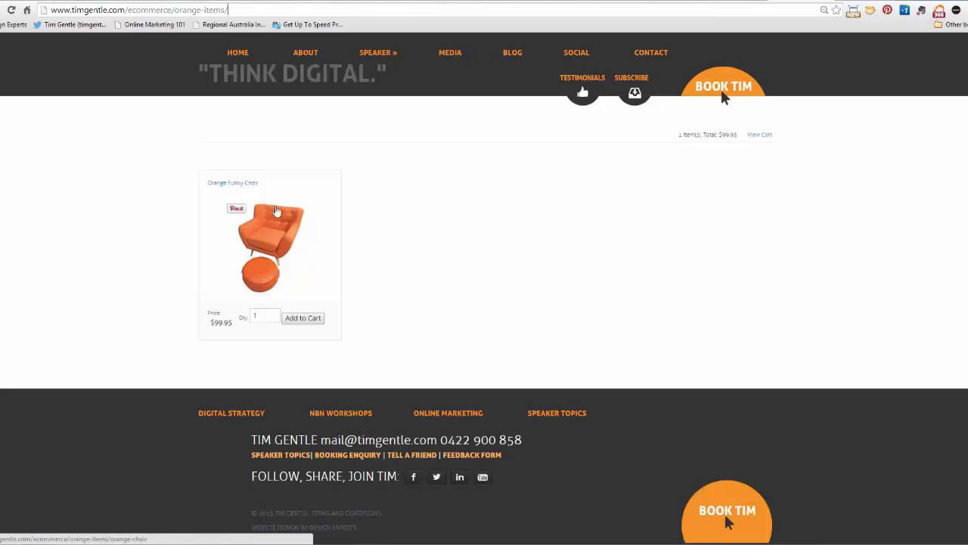
- Switch to the admin area of the site selling the orange chair, open its dashboard and enlarge the page display
click(870, 6)
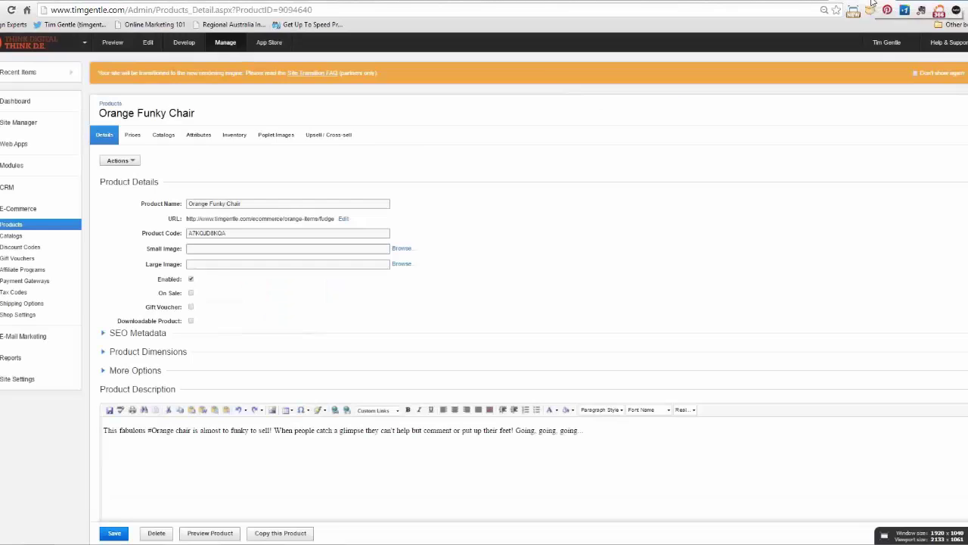
click(38, 106)
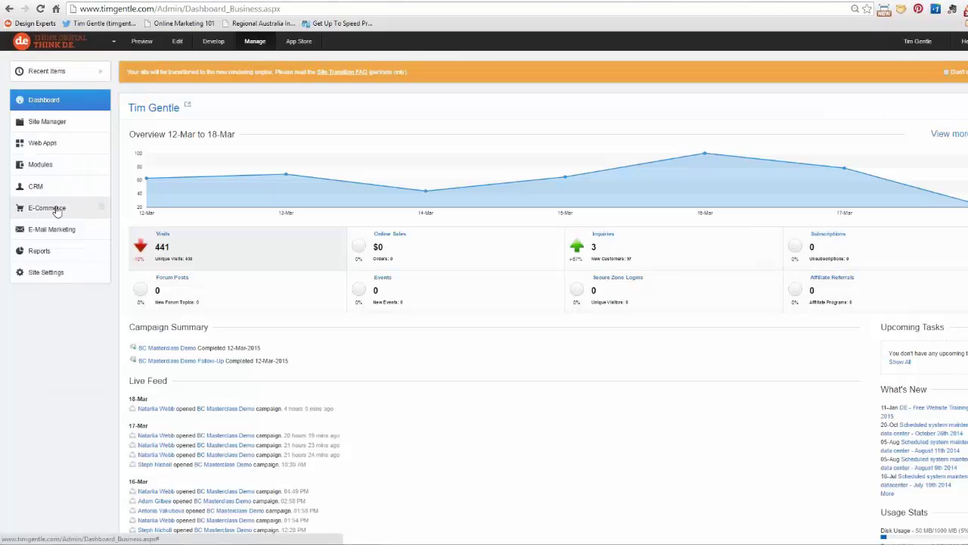
key(ctrl+plus)
key(ctrl+plus)
key(ctrl+plus)
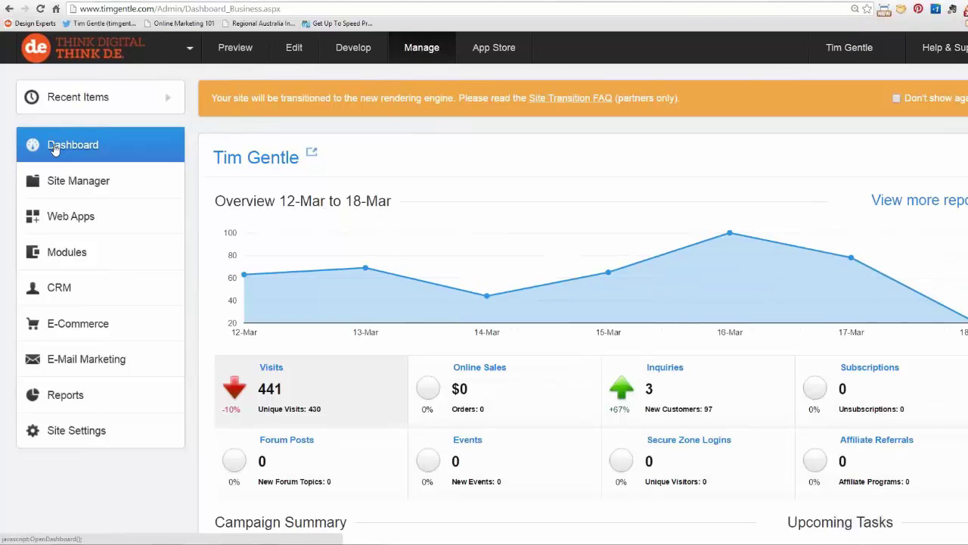
- Expand the E-Commerce section, open the product list and activate its product search
click(78, 323)
scroll(81, 331, down, 2)
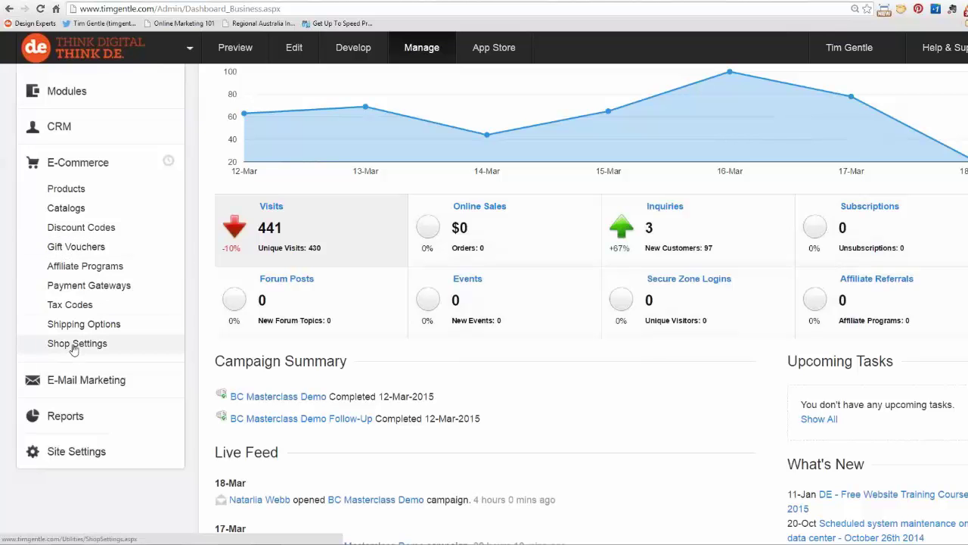
click(66, 189)
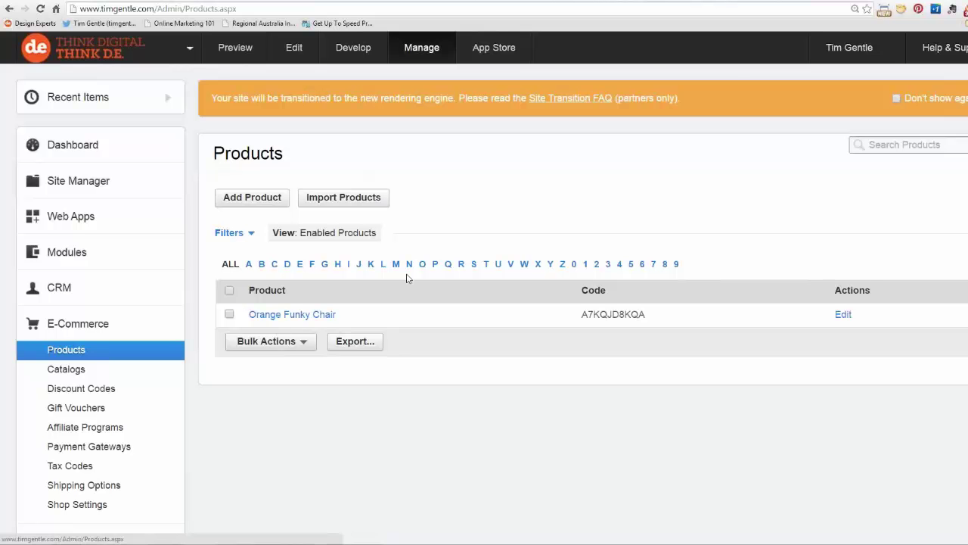
click(897, 144)
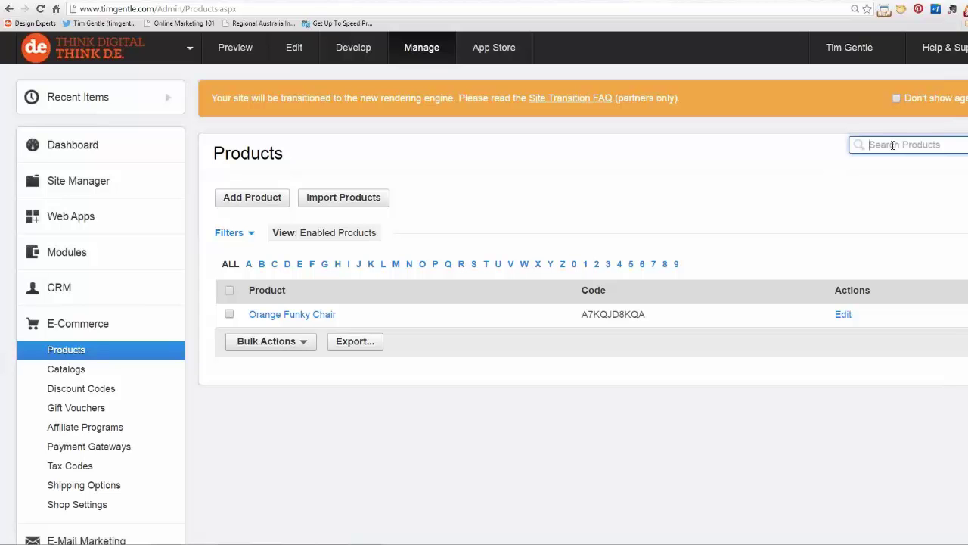
- Open the Orange Funky Chair product and review its name, URL, product code, images and availability settings
click(323, 319)
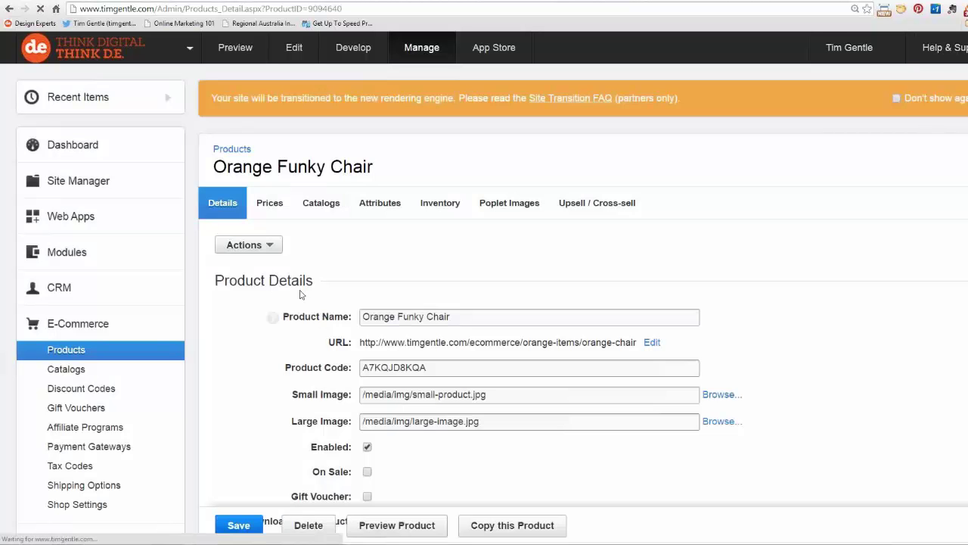
scroll(271, 286, down, 1)
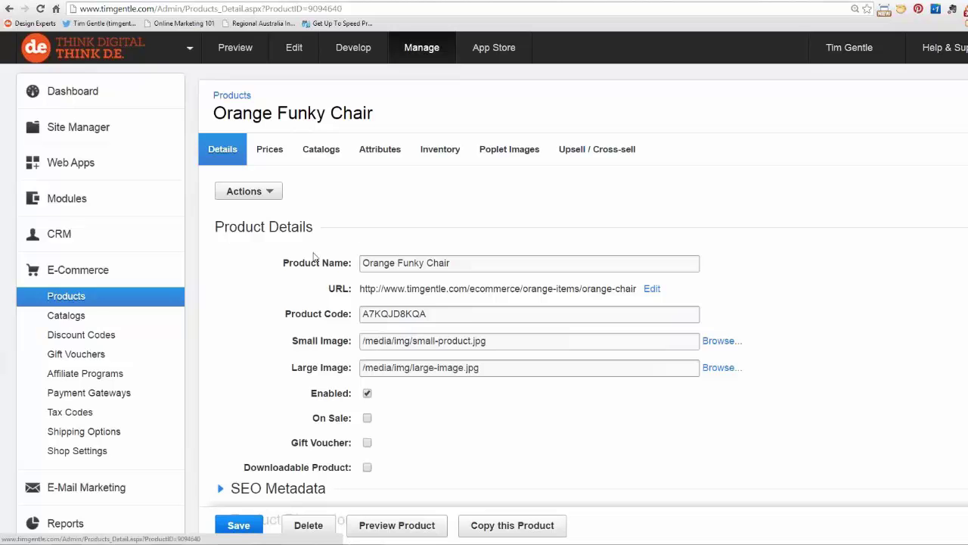
scroll(314, 257, down, 1)
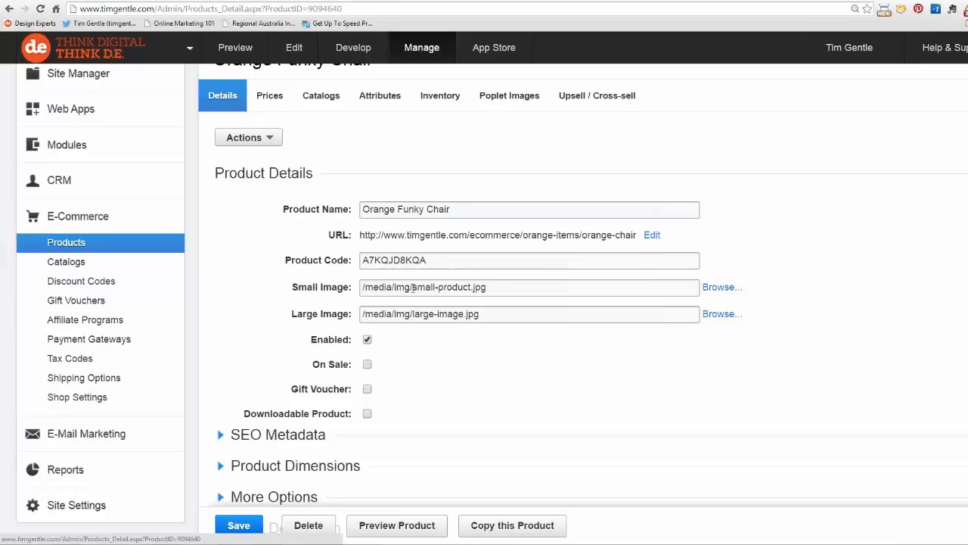
- Highlight the file names in the small and large image paths of the Orange Funky Chair
drag(412, 287, 459, 287)
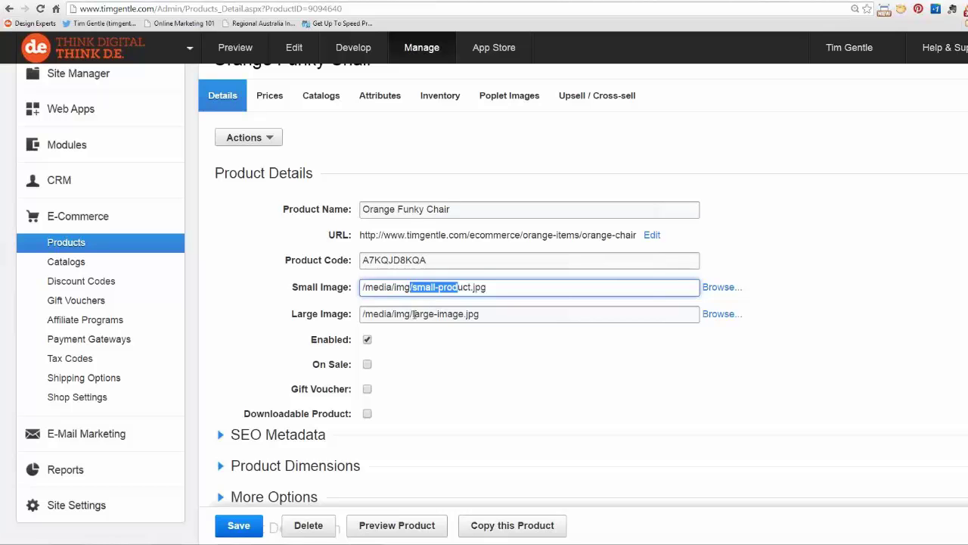
drag(413, 313, 441, 314)
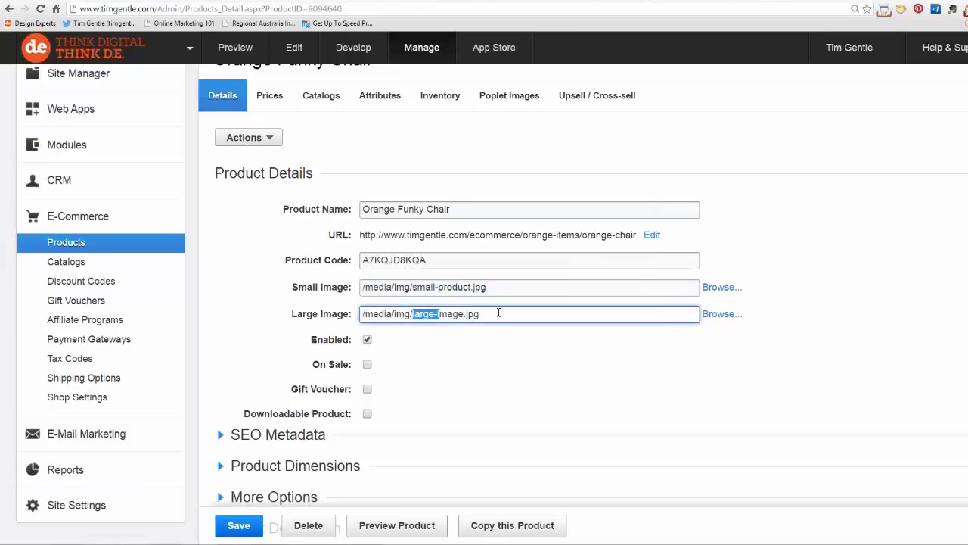
click(498, 313)
- Disable the Orange Funky Chair product and enable it again
scroll(291, 304, down, 3)
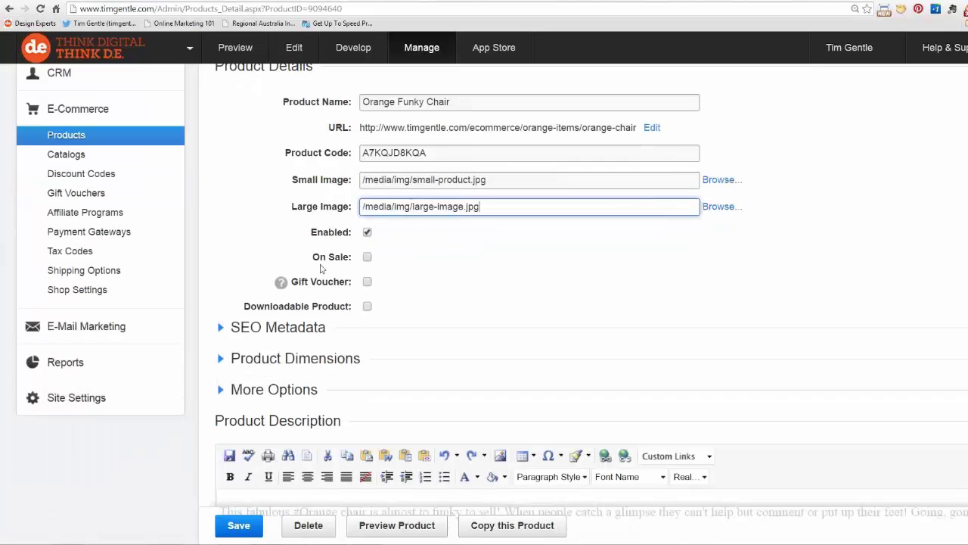
click(368, 234)
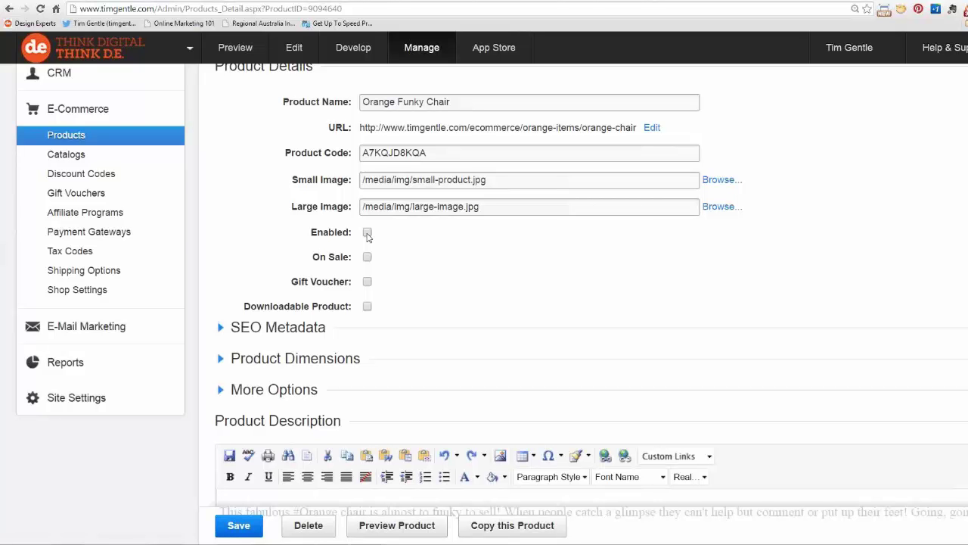
click(367, 235)
- Mark the chair as a downloadable product and limit the number of downloads to 3
mouse_move(345, 261)
mouse_move(337, 282)
click(367, 308)
click(371, 337)
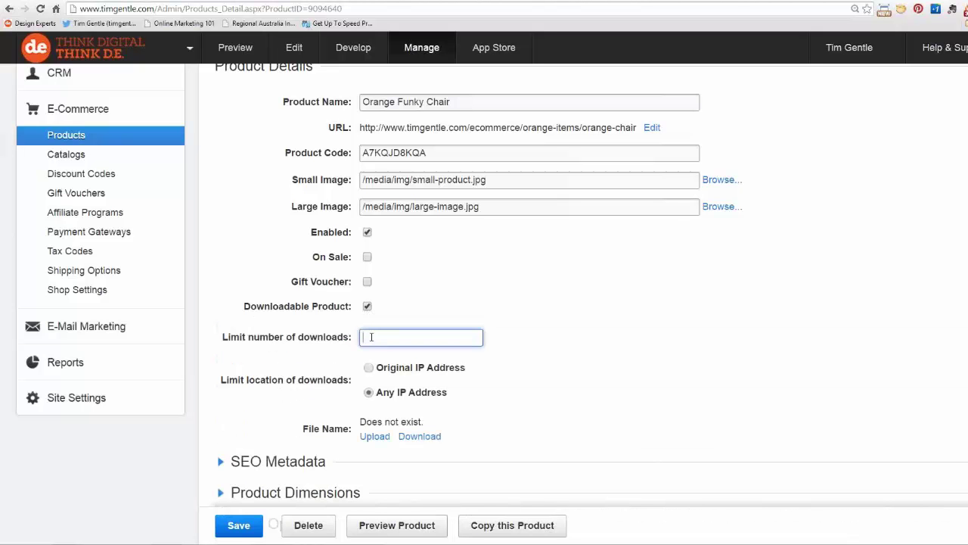
text(3)
click(542, 345)
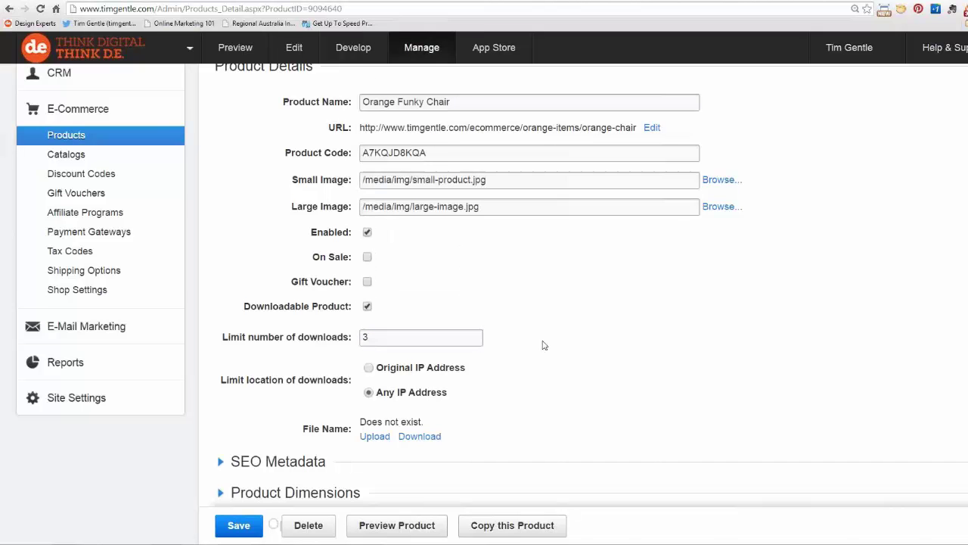
- Expand the SEO metadata and replace the product title with "Retro Chair Orange"
scroll(543, 345, down, 3)
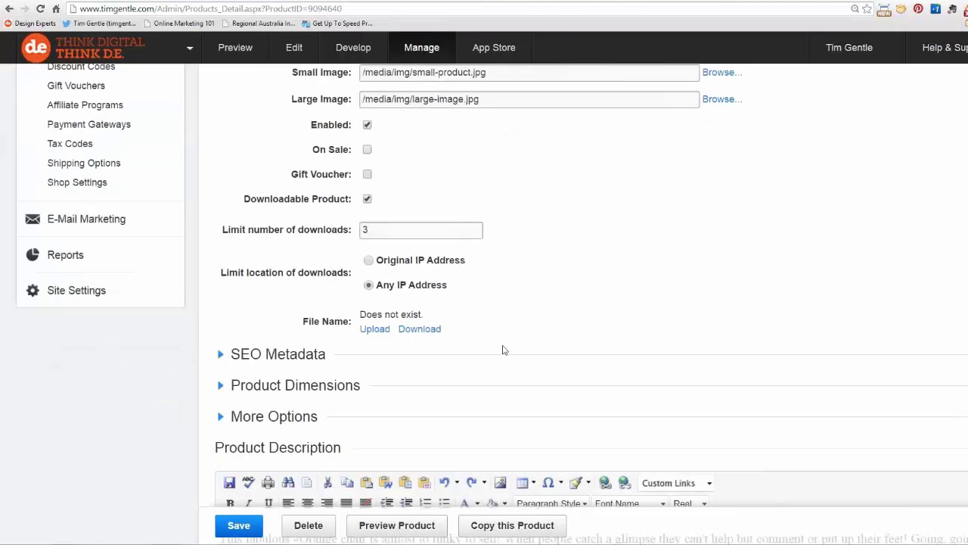
click(303, 354)
scroll(438, 351, down, 3)
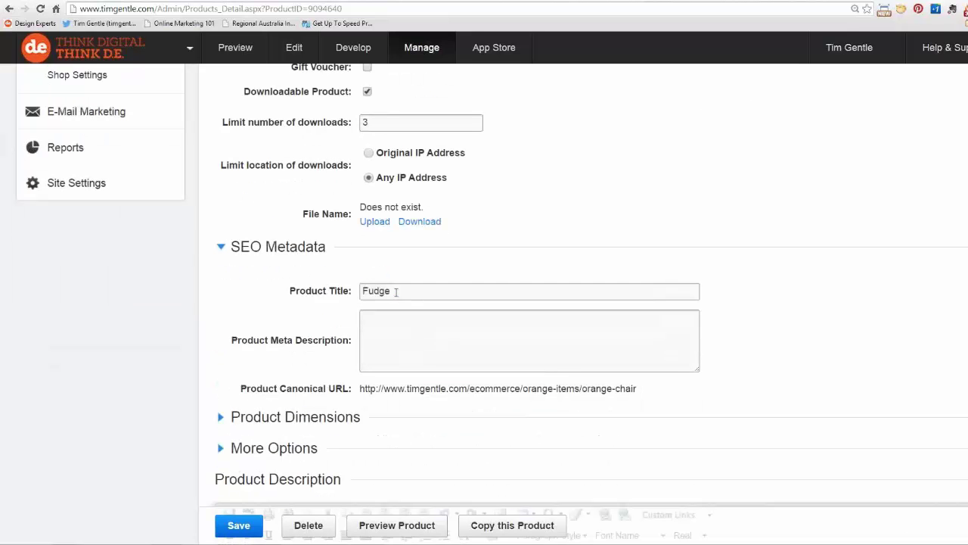
drag(395, 291, 360, 293)
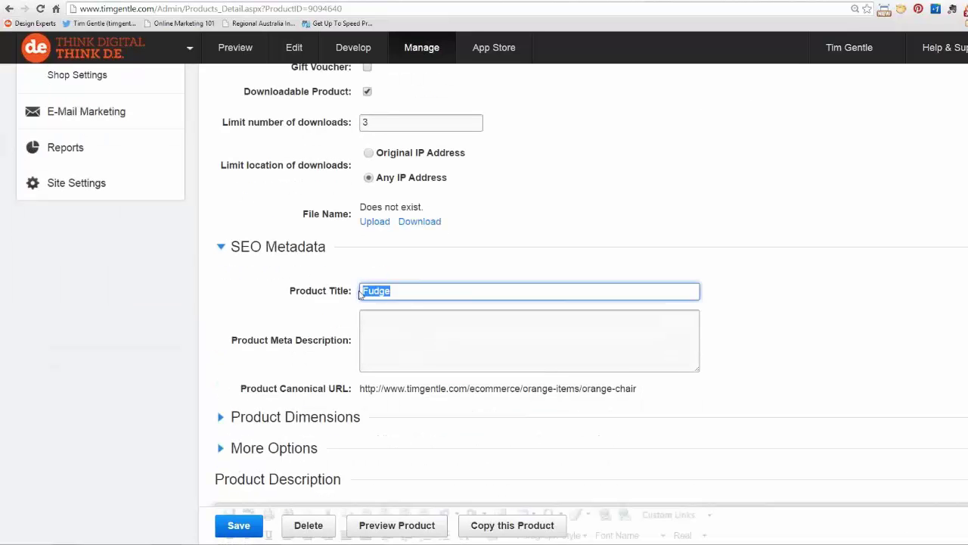
text(Retro)
text( Chiar)
key(BackSpace)
key(BackSpace)
key(BackSpace)
text(air)
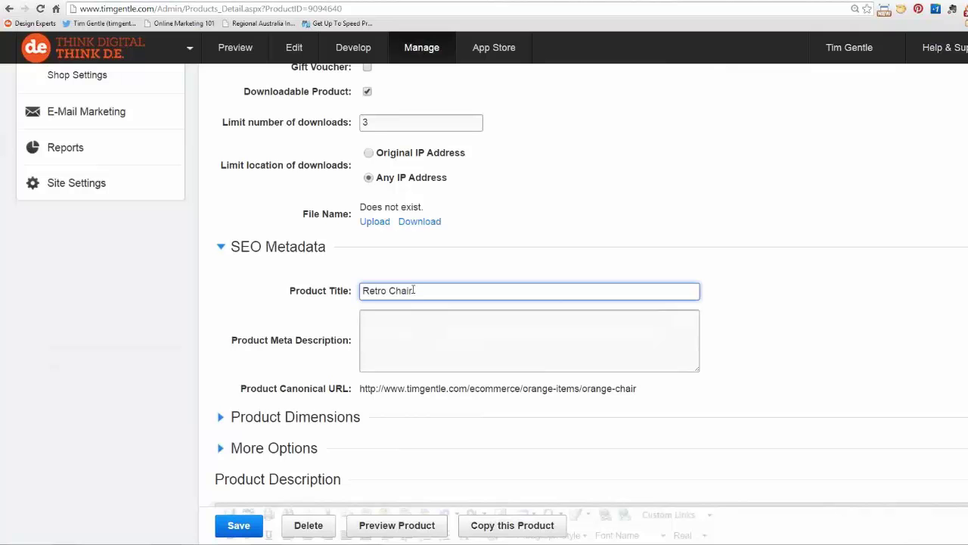
text(Orange)
click(413, 290)
- Enter "Help it get ranked in Google..." as the product meta description
click(364, 320)
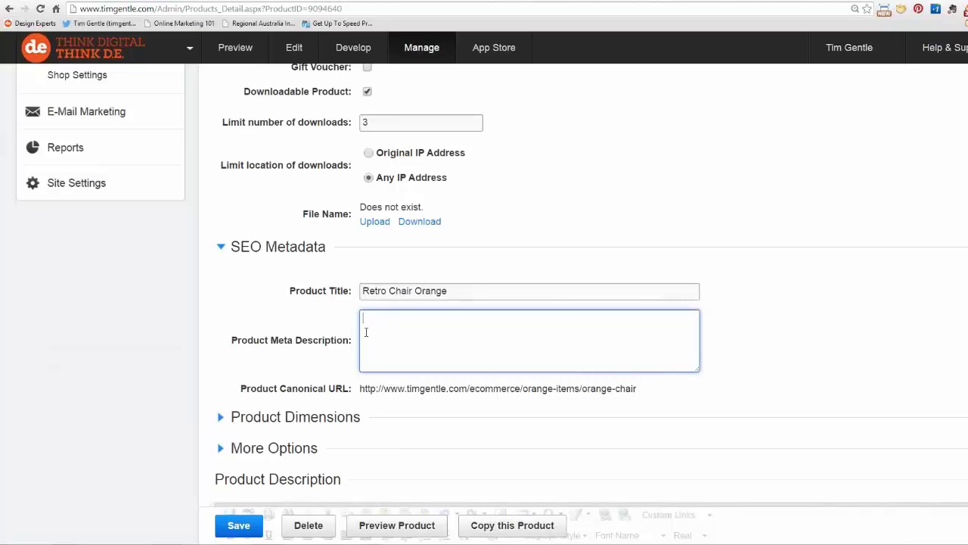
text(help it get ranked in Google...)
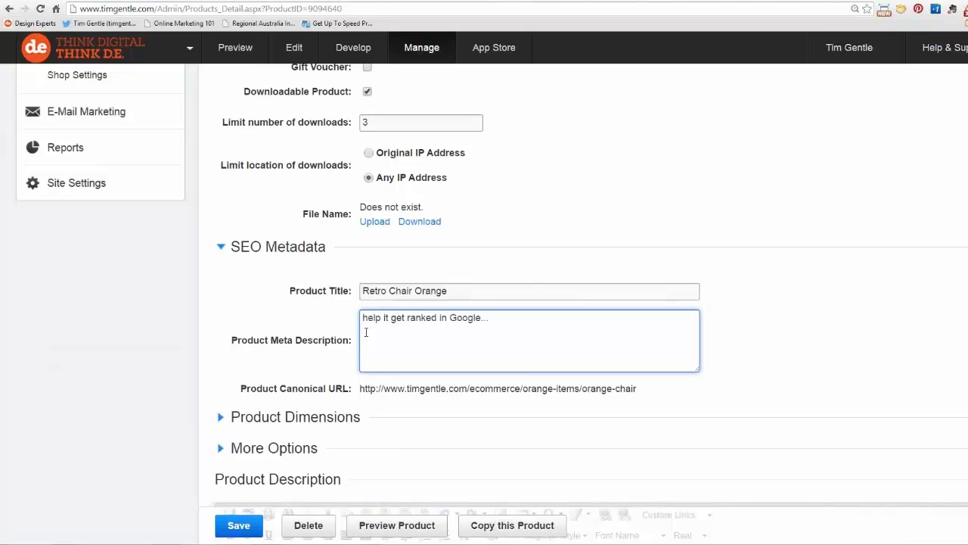
drag(370, 318, 356, 319)
text(H)
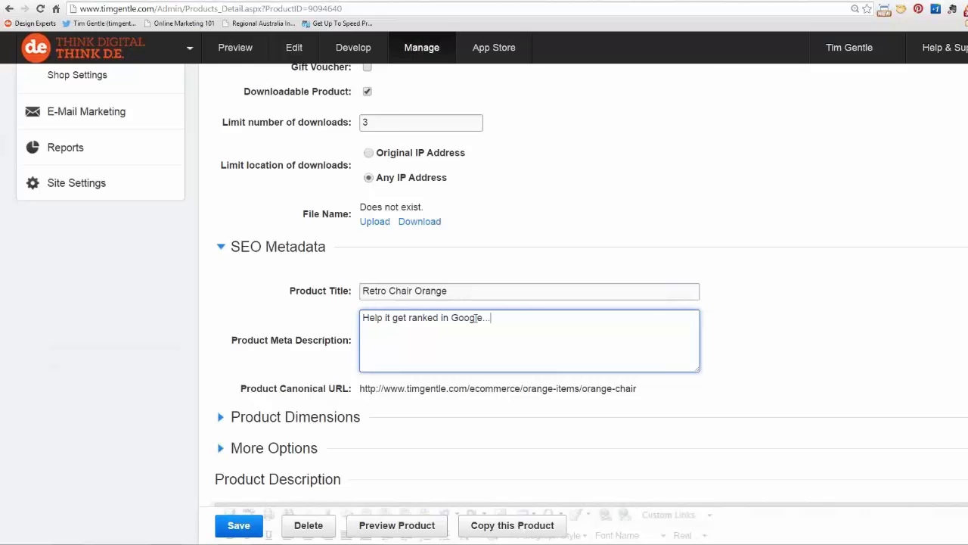
- Highlight the meta description text and its field label to point them out
drag(490, 318, 357, 325)
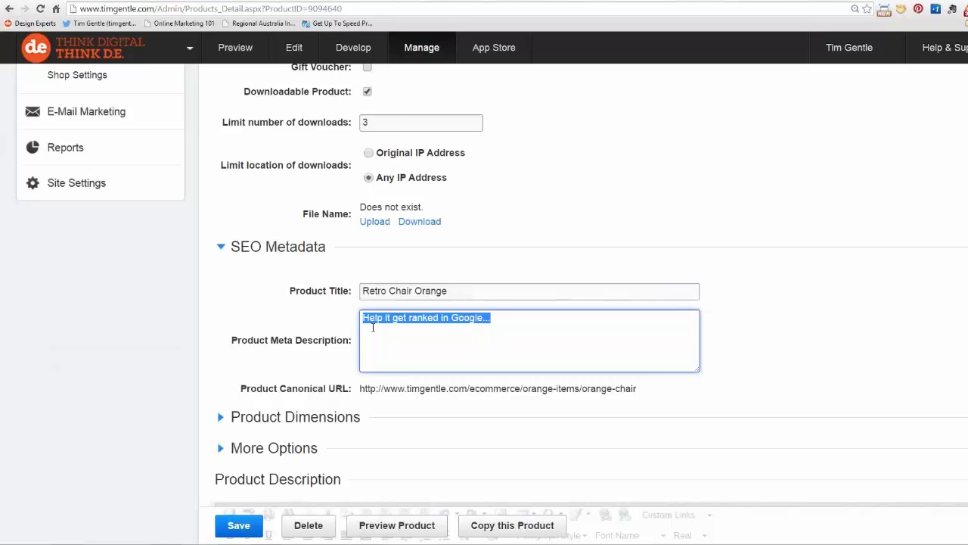
click(372, 327)
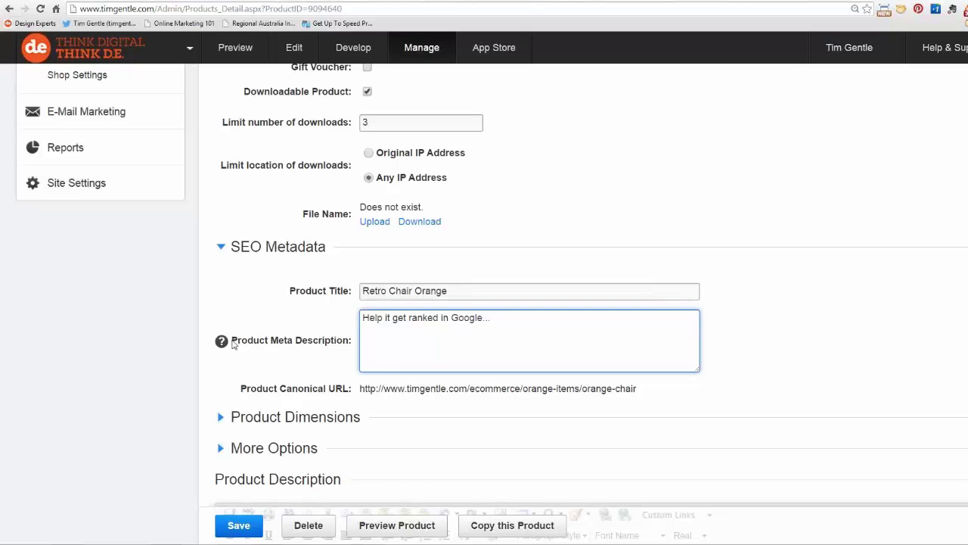
drag(234, 343, 351, 348)
click(385, 333)
drag(353, 343, 274, 345)
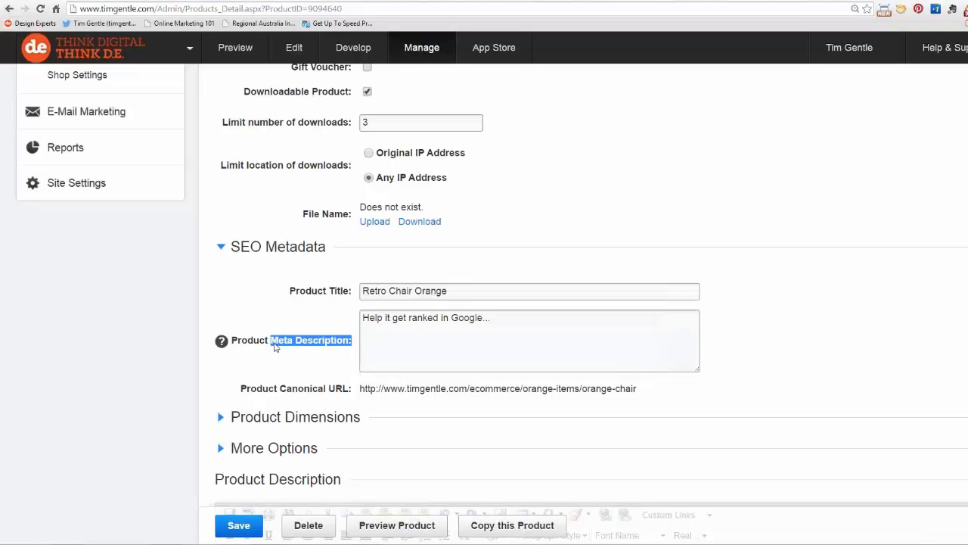
- Expand the product dimensions and go through the weight, width, height and depth fields without filling them
scroll(278, 348, down, 2)
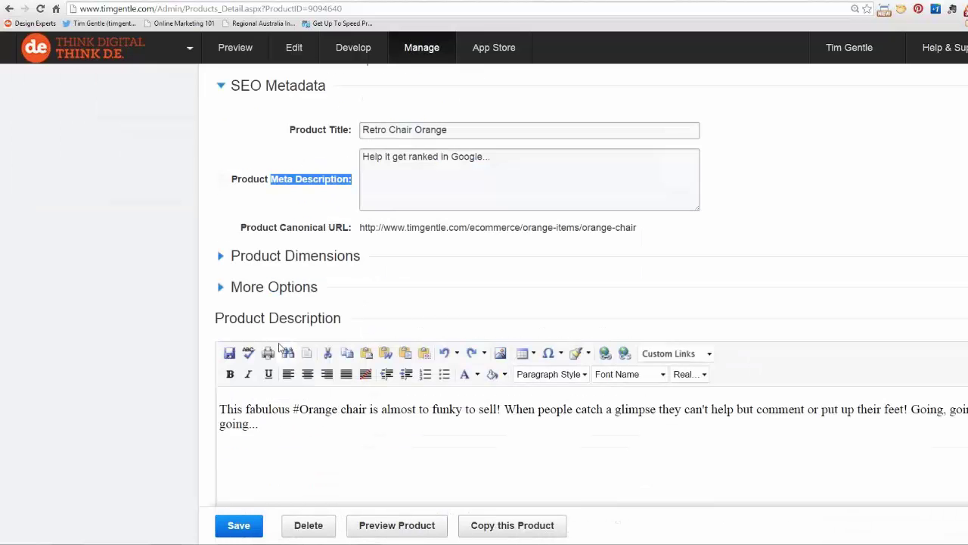
click(305, 257)
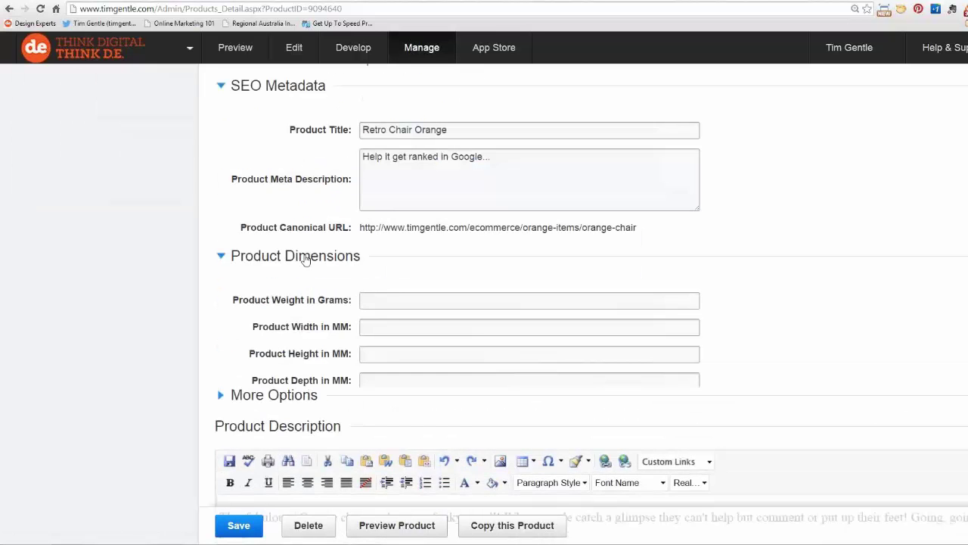
scroll(315, 280, down, 1)
scroll(315, 279, down, 1)
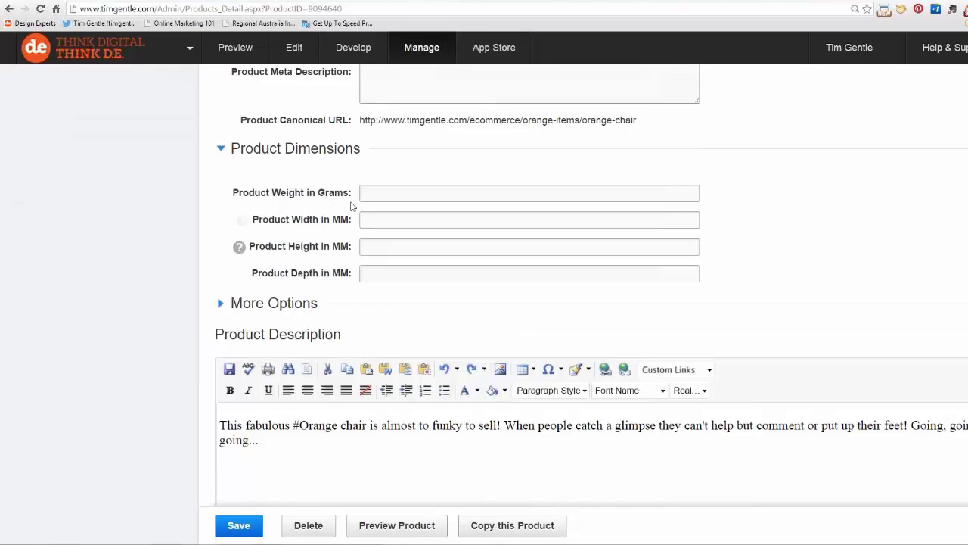
click(377, 190)
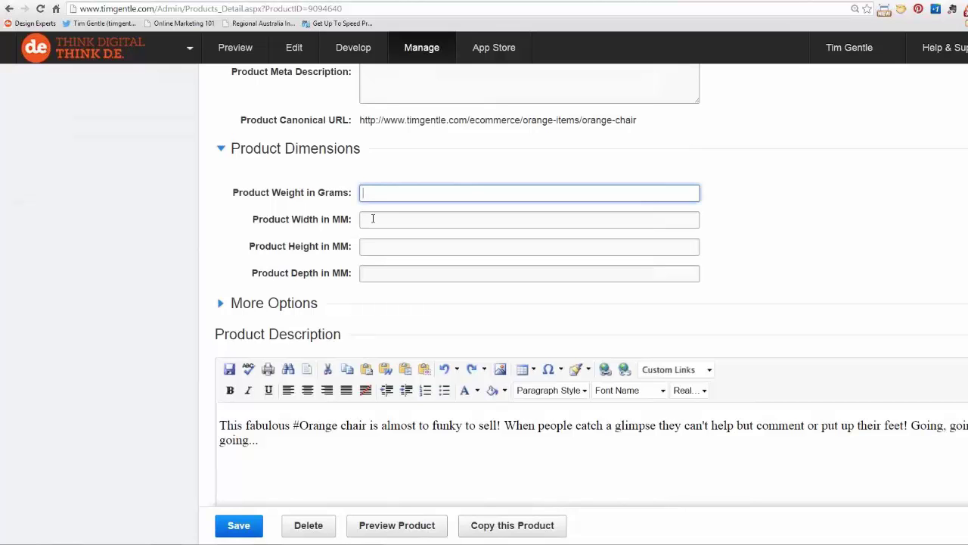
click(373, 221)
click(372, 243)
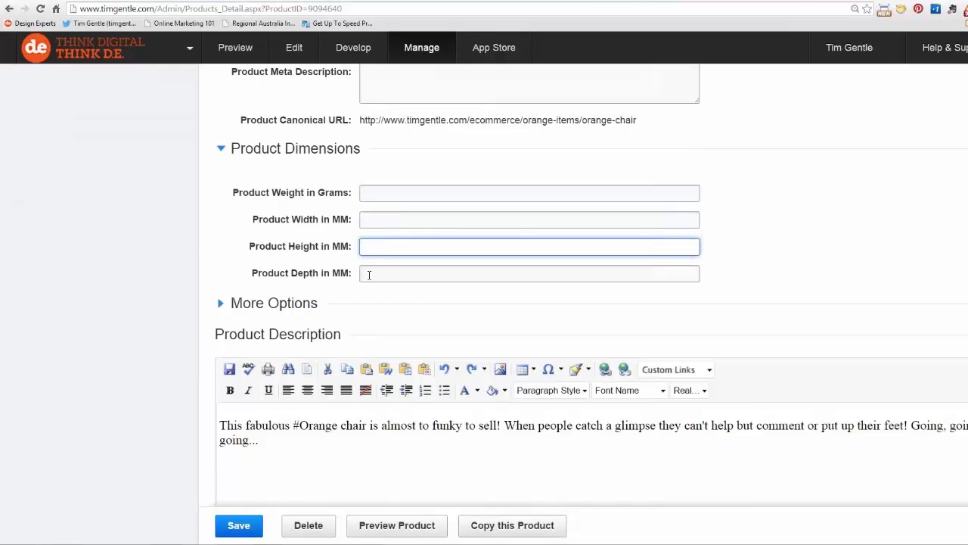
click(369, 275)
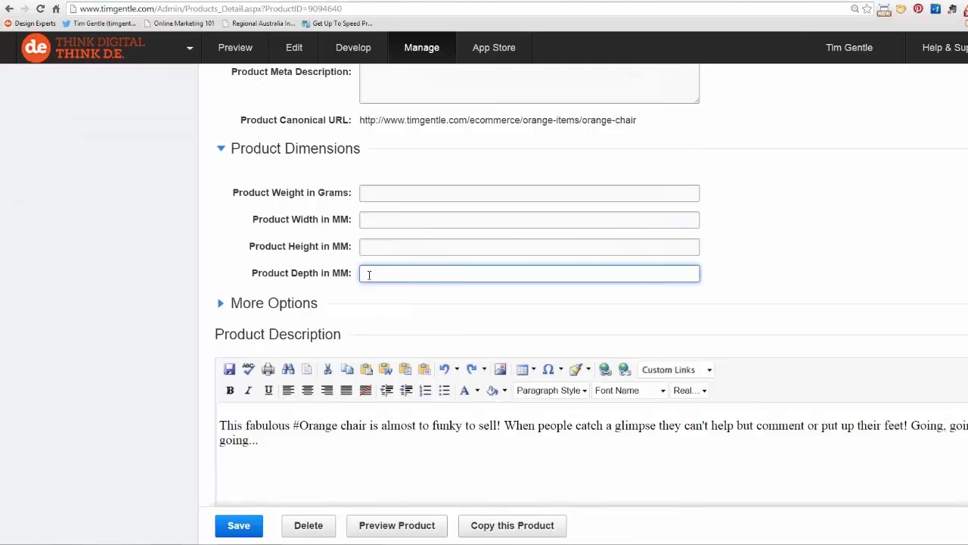
click(374, 194)
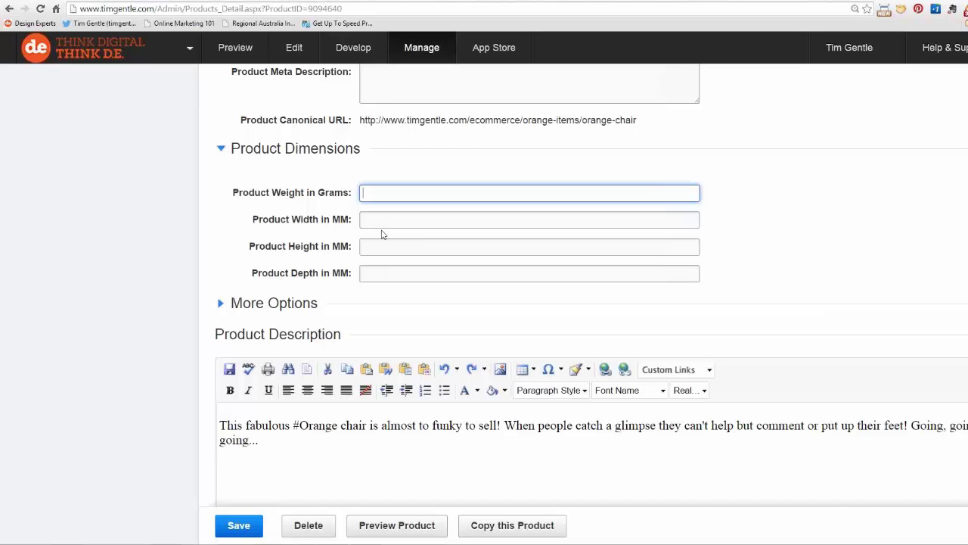
- Expand the additional product options and review the drop shipping, unit, date, cycle and custom fields
click(282, 303)
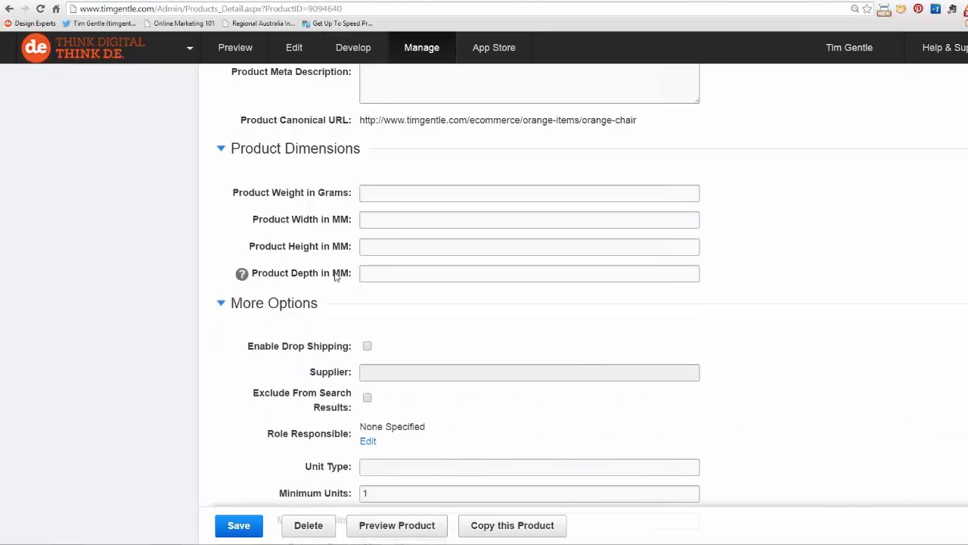
scroll(383, 262, down, 3)
scroll(385, 412, down, 3)
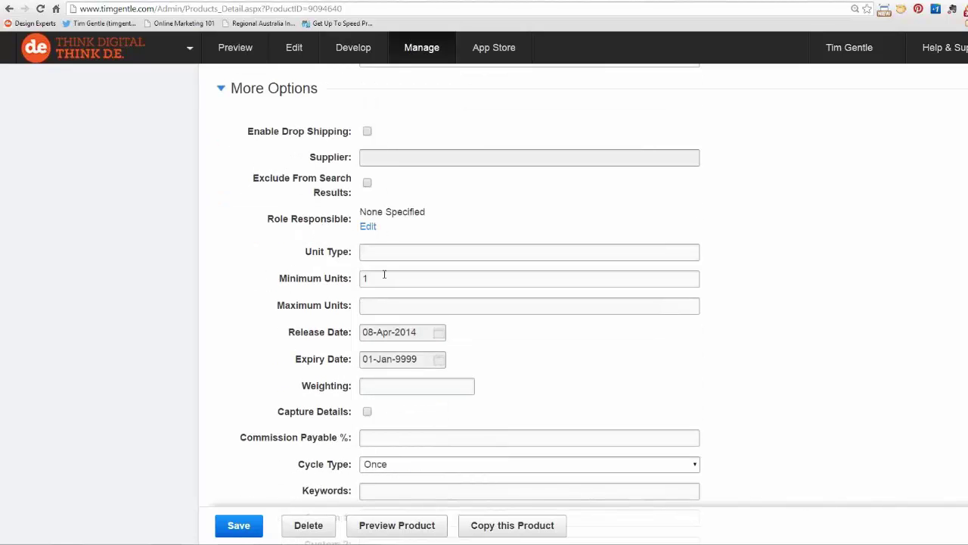
scroll(385, 257, down, 3)
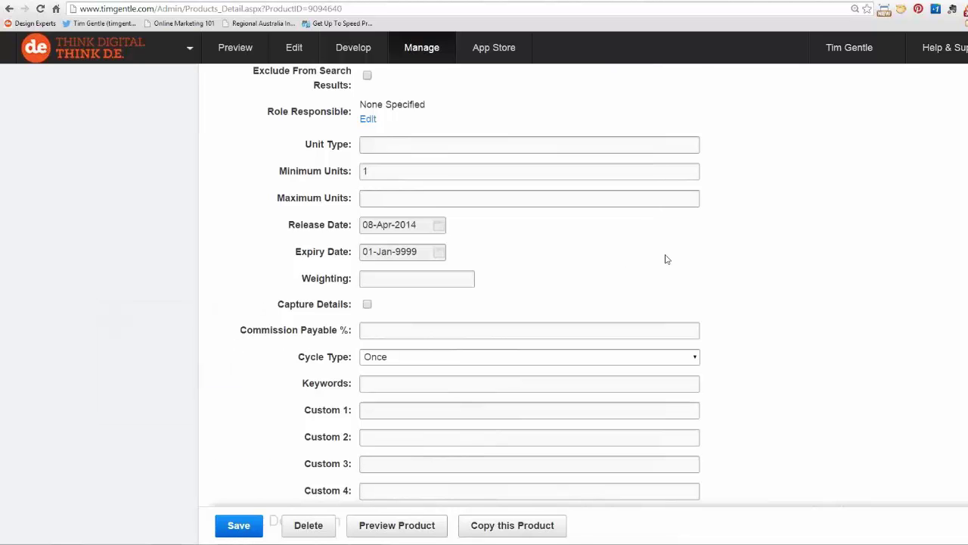
- Highlight the product description text, deselect it and save the product details
scroll(665, 257, down, 10)
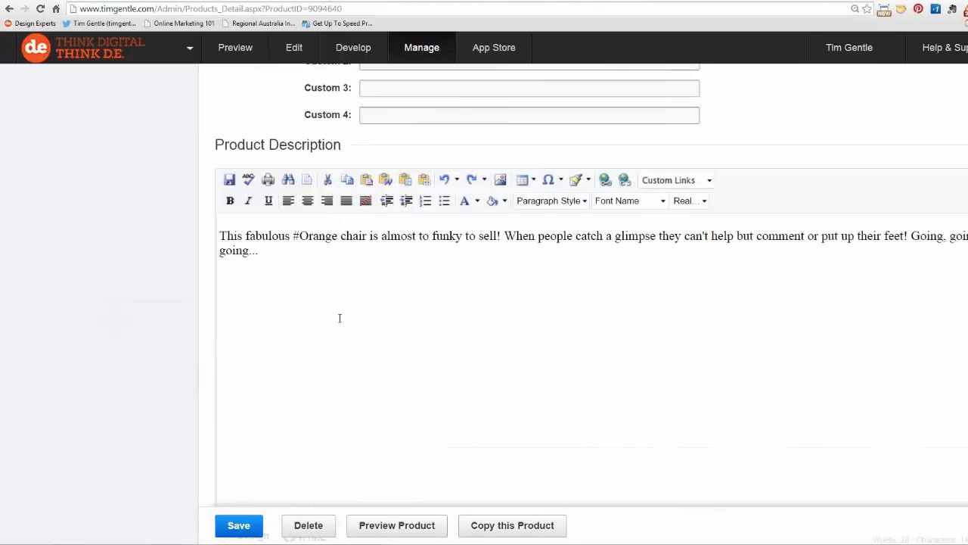
drag(286, 253, 217, 235)
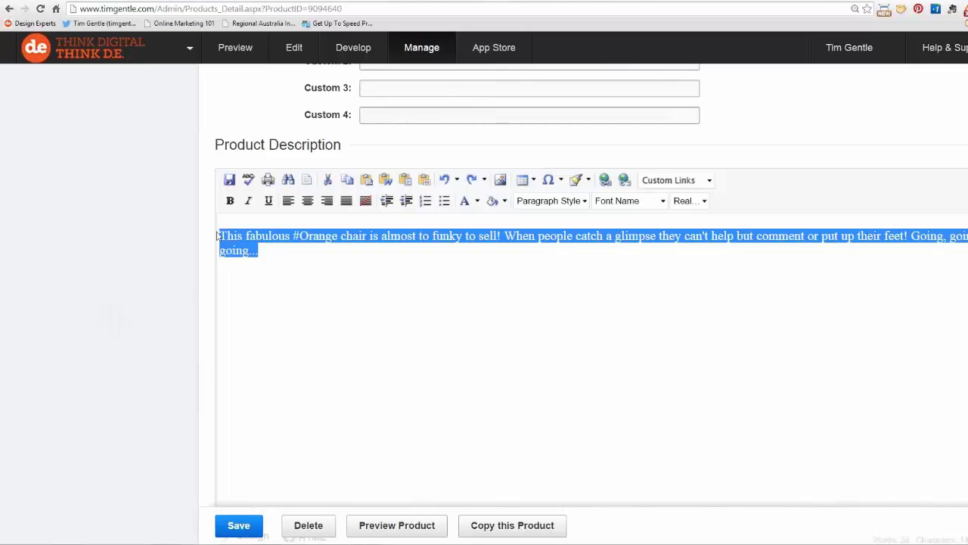
click(296, 250)
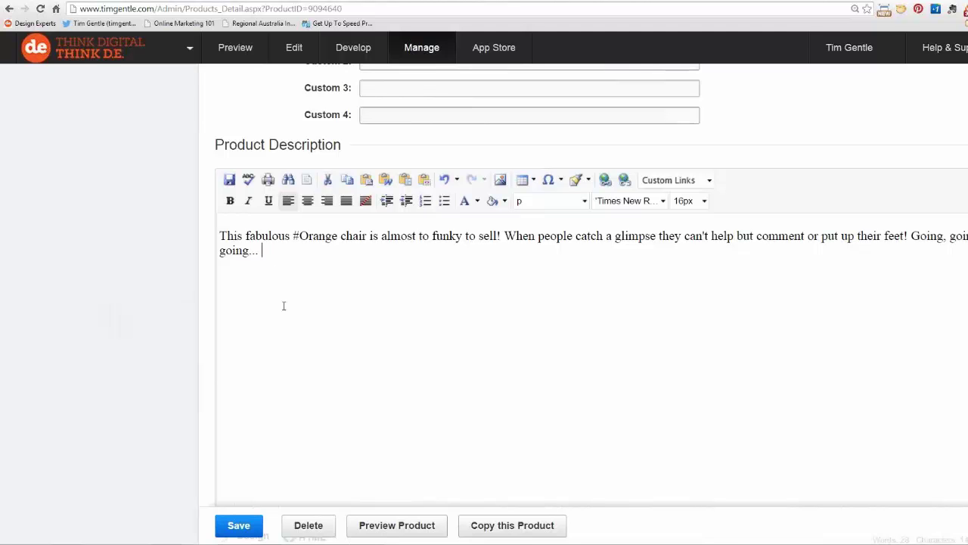
click(241, 527)
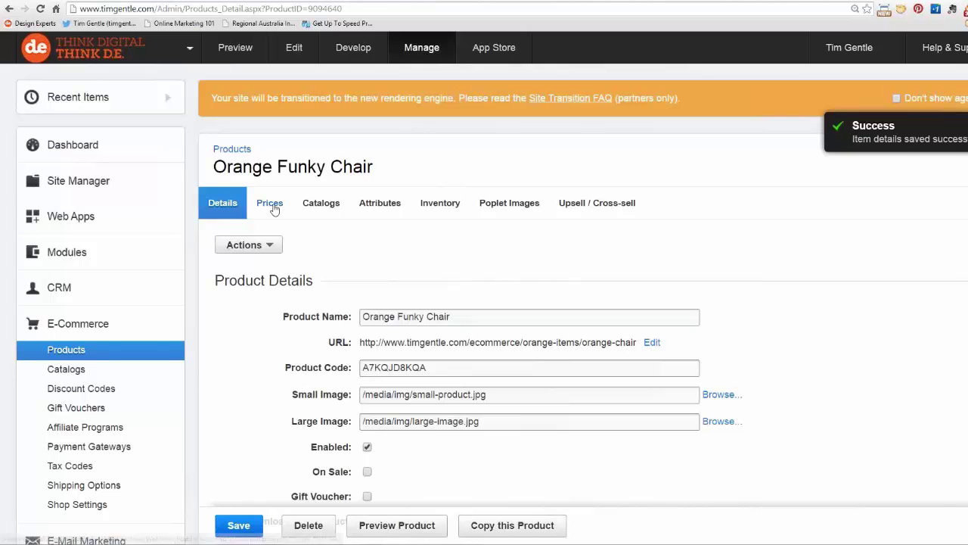
- Open the chair's prices and set the Australian consumer recommended retail price to 399.95
click(271, 204)
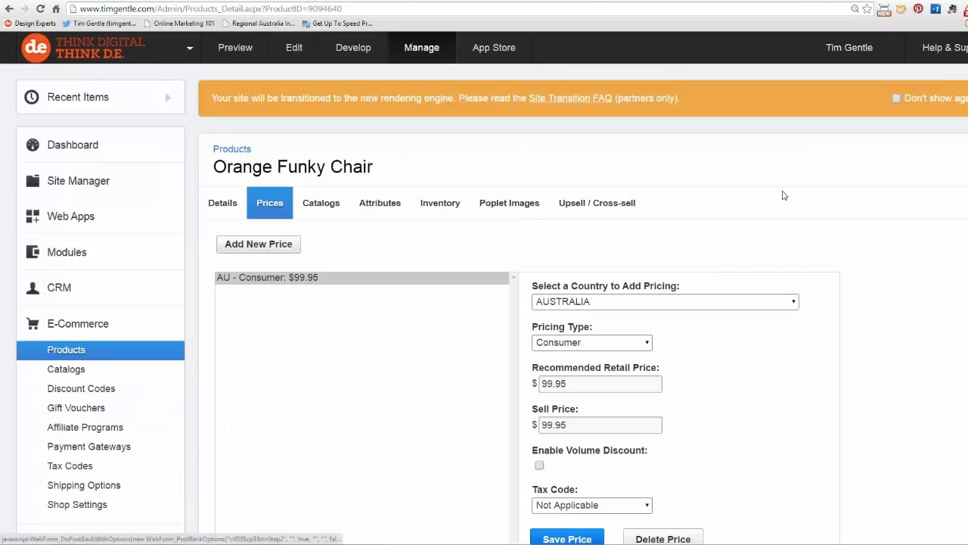
scroll(784, 195, down, 2)
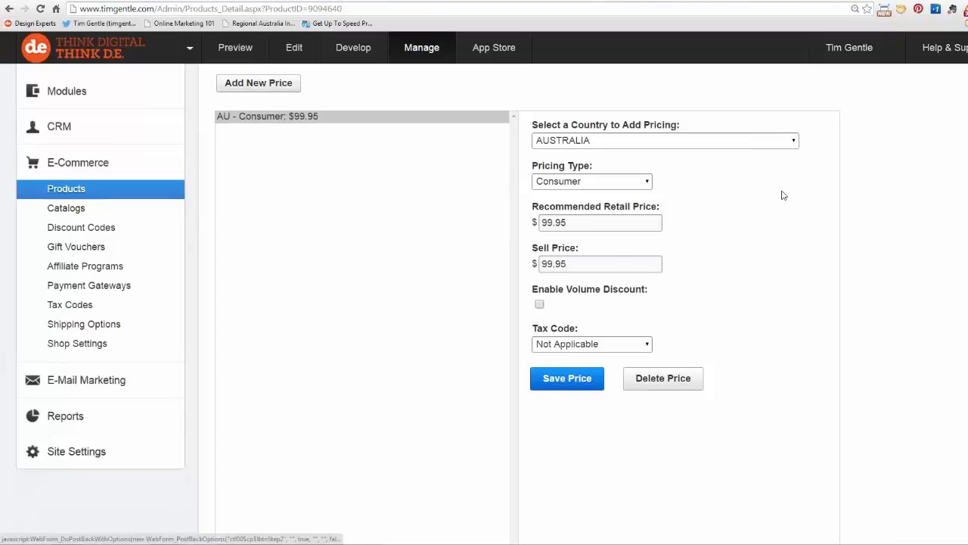
click(549, 221)
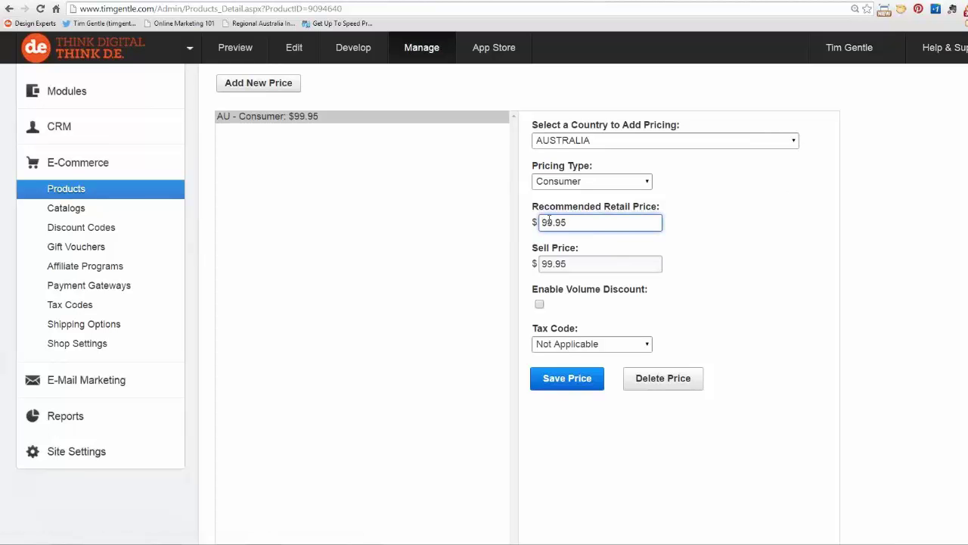
text(2)
key(BackSpace)
text(3)
- Set the sell price to 329.95 and enable the volume discount
drag(542, 264, 555, 265)
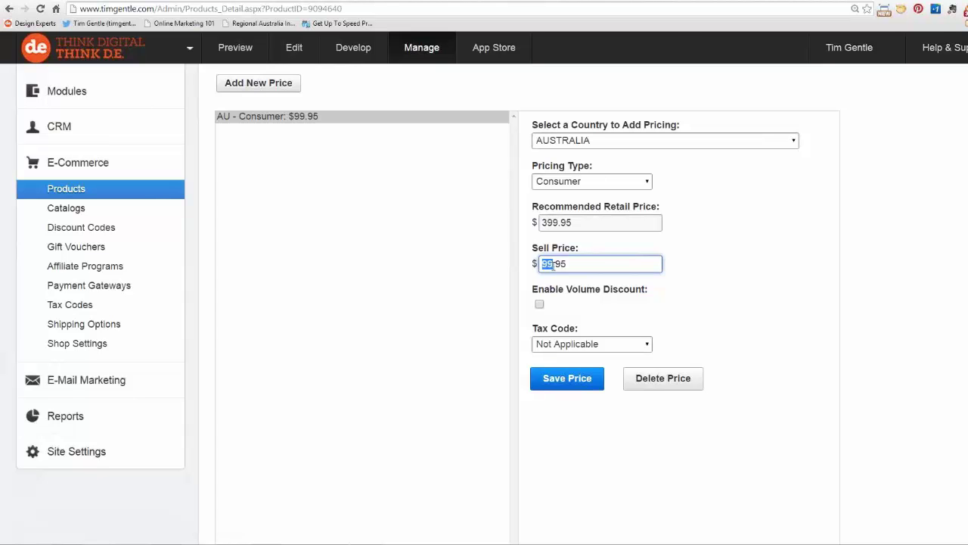
text(329)
click(540, 306)
scroll(560, 310, down, 2)
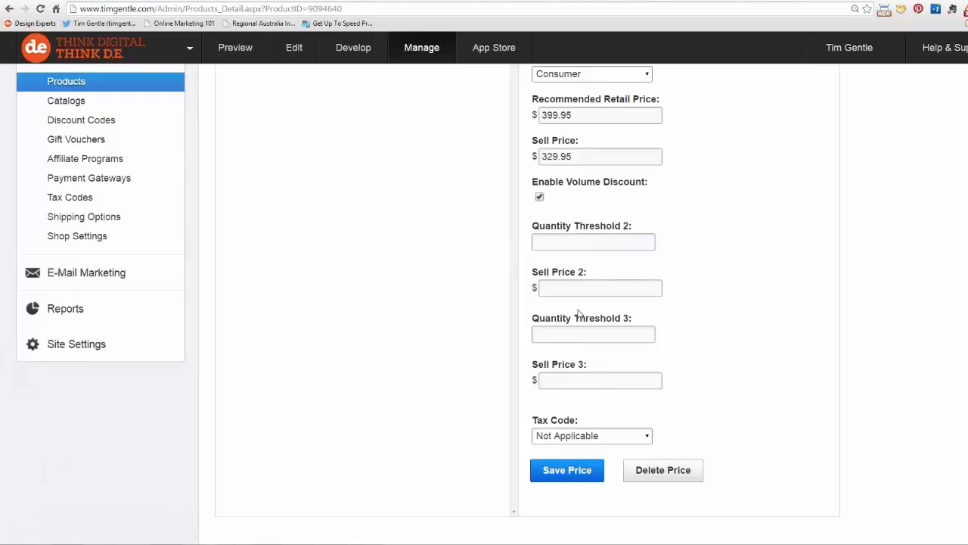
- Set the volume discount tiers to quantity threshold 5 at 319 and quantity threshold 15 at 297
click(566, 241)
text(5)
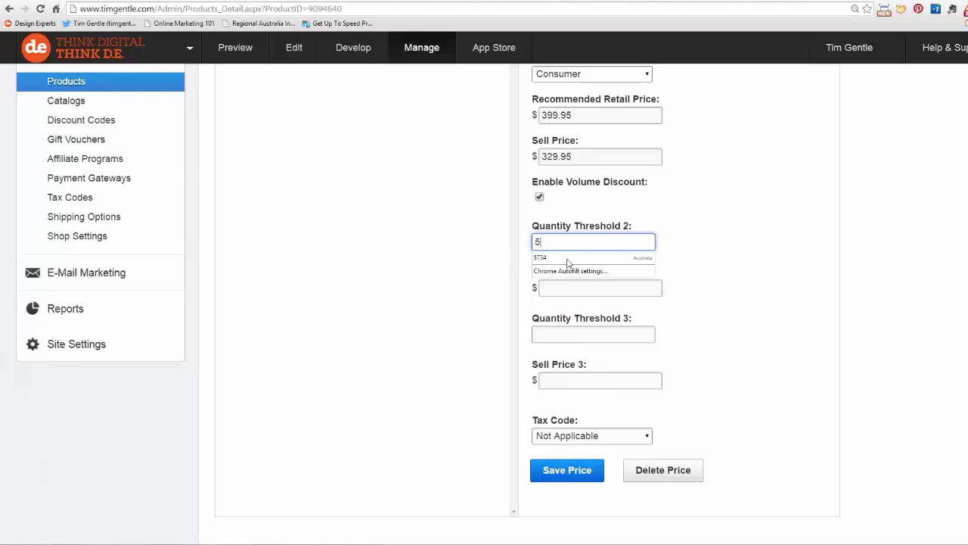
click(560, 289)
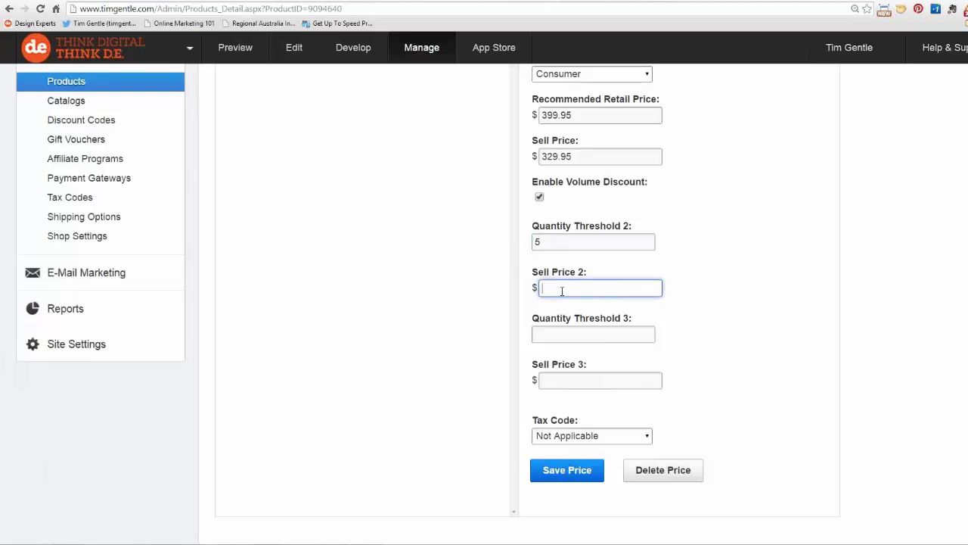
text(319)
click(550, 336)
text(15)
click(557, 375)
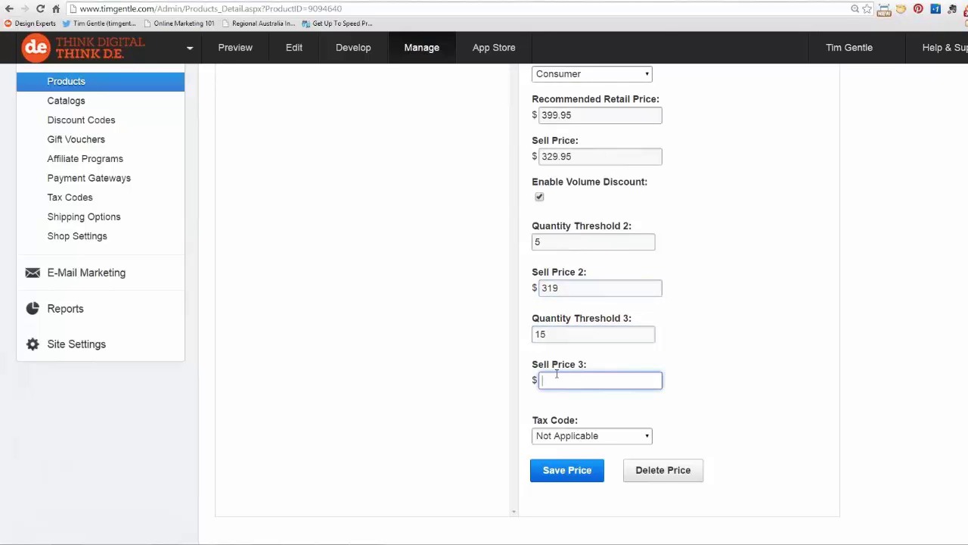
text(297)
- Highlight the recommended retail price and review the available tax codes, keeping Not Applicable
scroll(697, 328, up, 1)
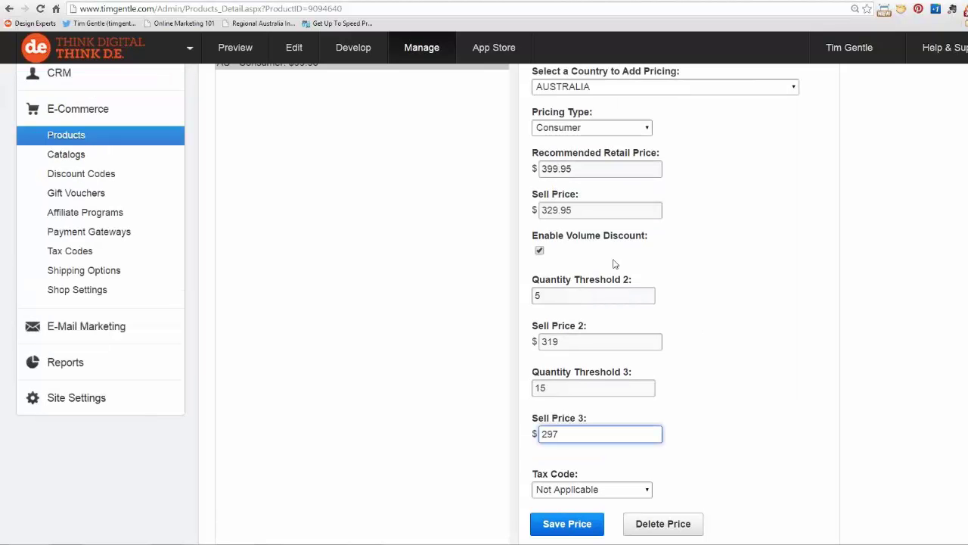
click(578, 167)
drag(578, 167, 544, 168)
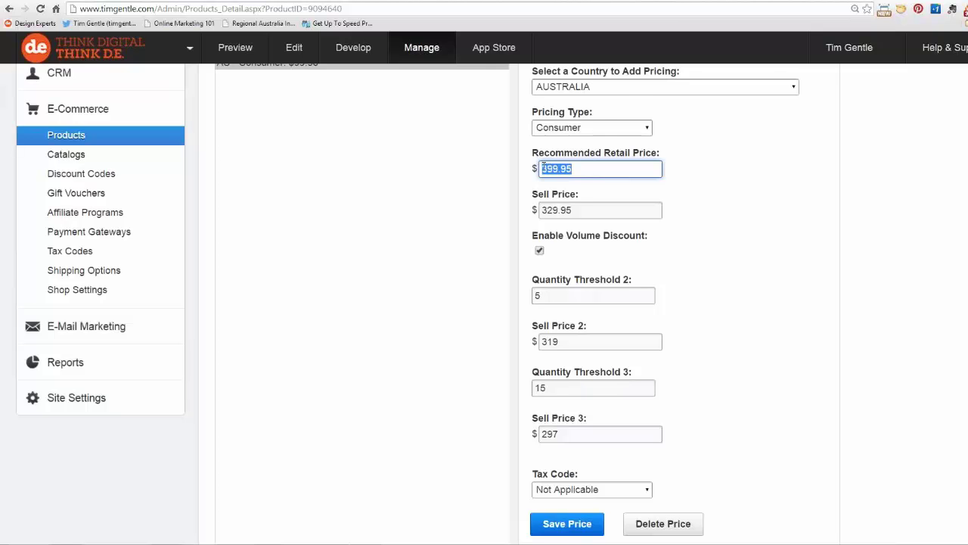
scroll(689, 242, down, 1)
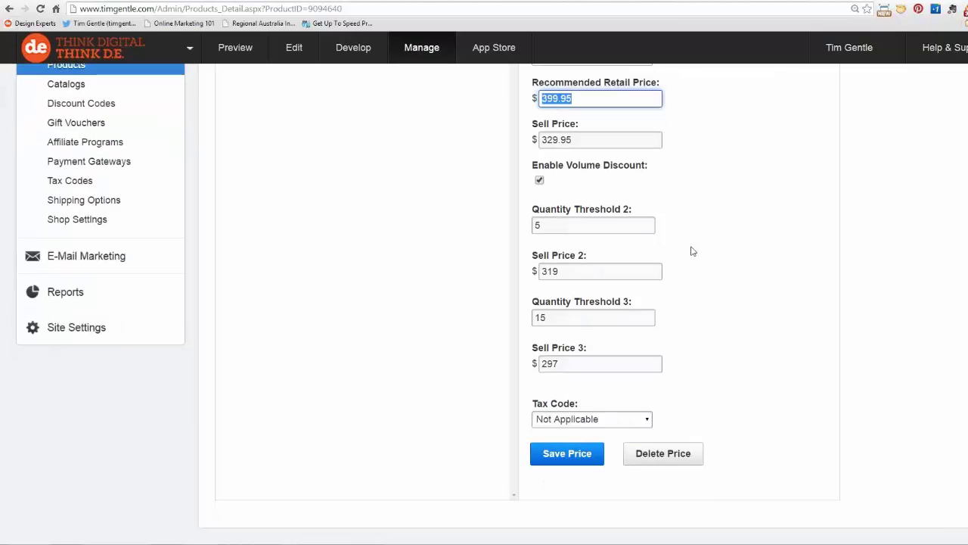
click(563, 421)
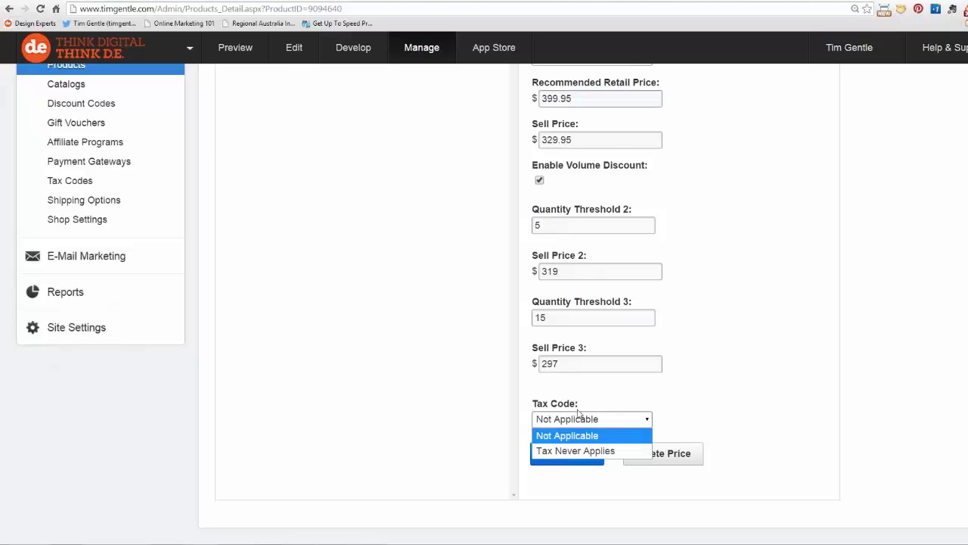
click(606, 401)
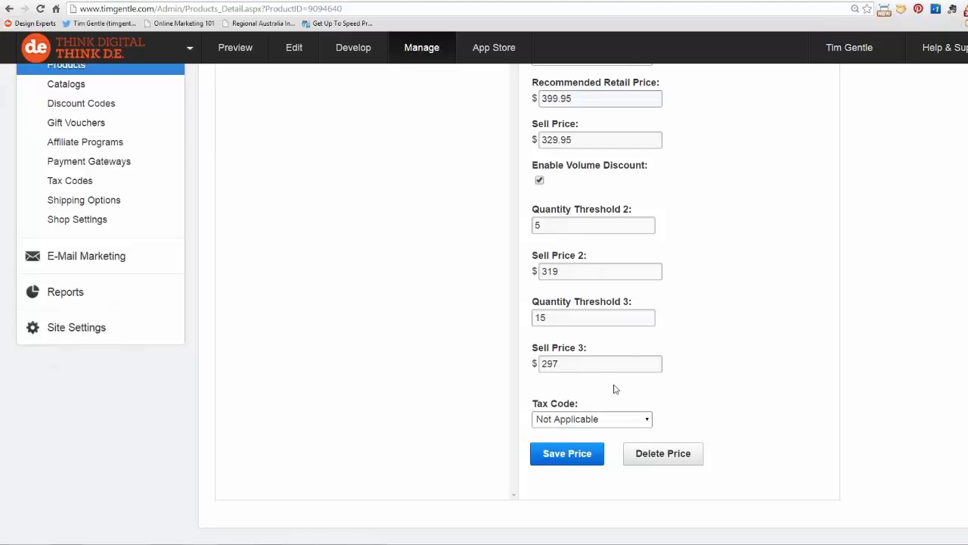
- Switch the pricing type to Wholesaler, set the sell price to 180 and enable the volume discount
scroll(764, 287, up, 2)
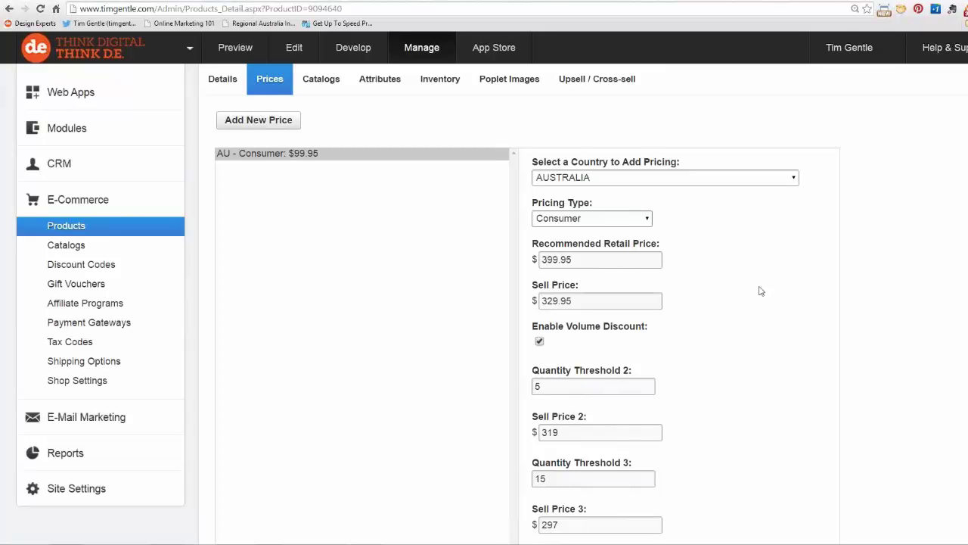
click(624, 220)
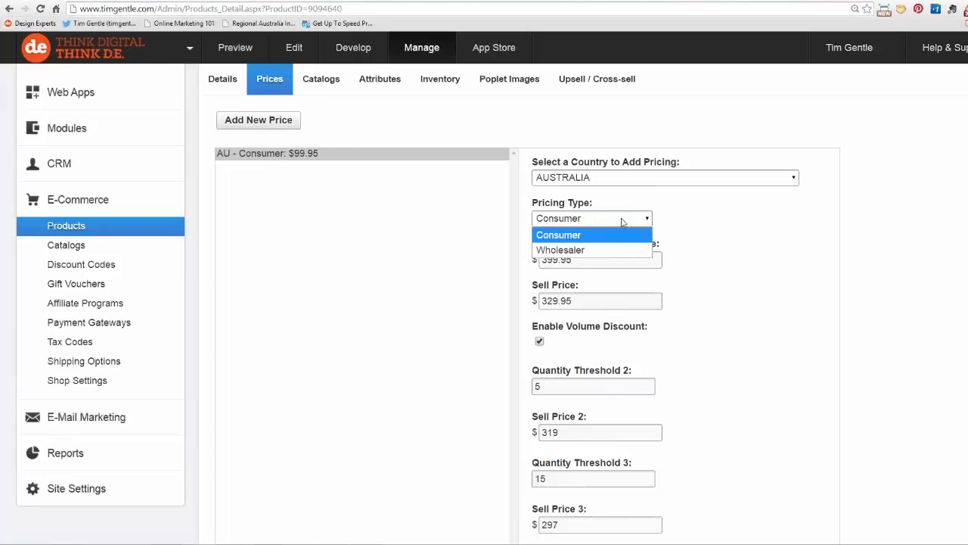
click(579, 251)
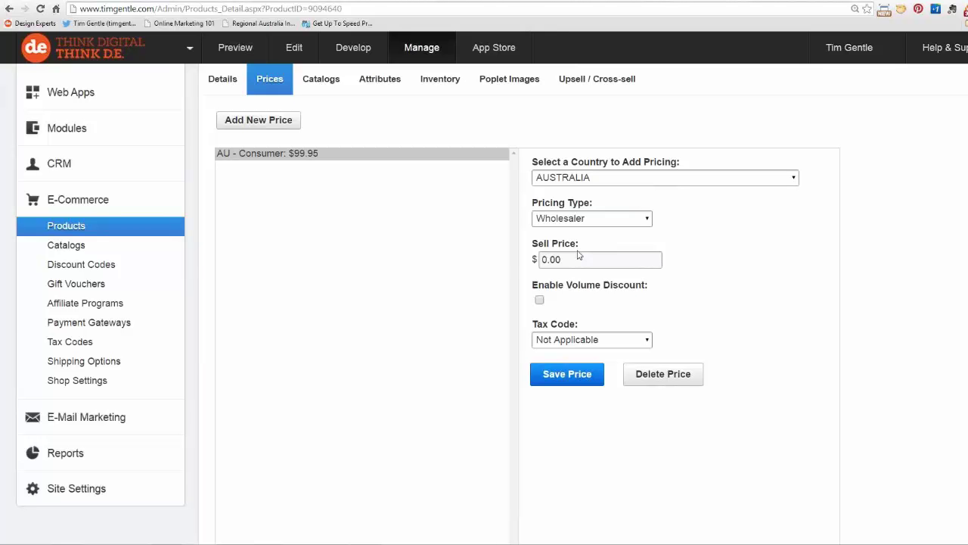
double_click(575, 260)
text(1)
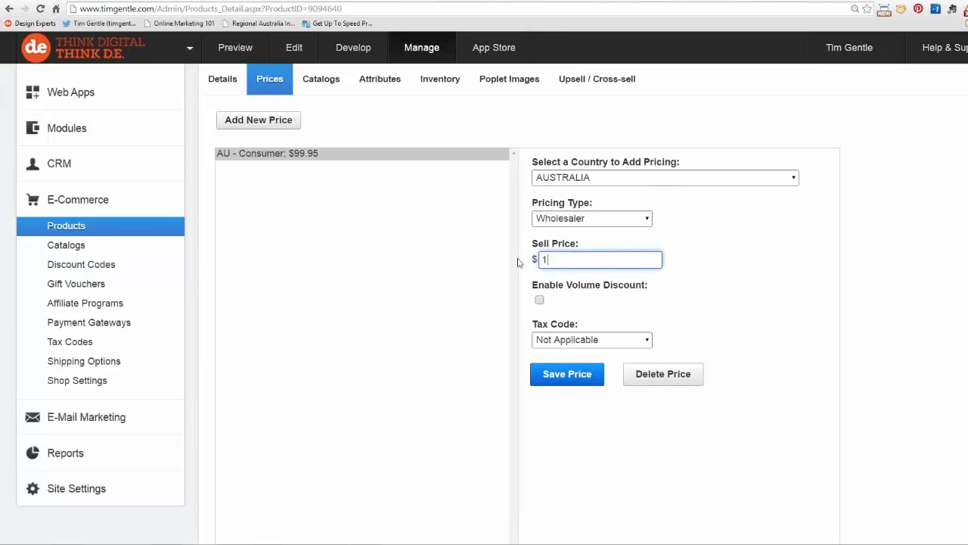
text(80)
click(540, 300)
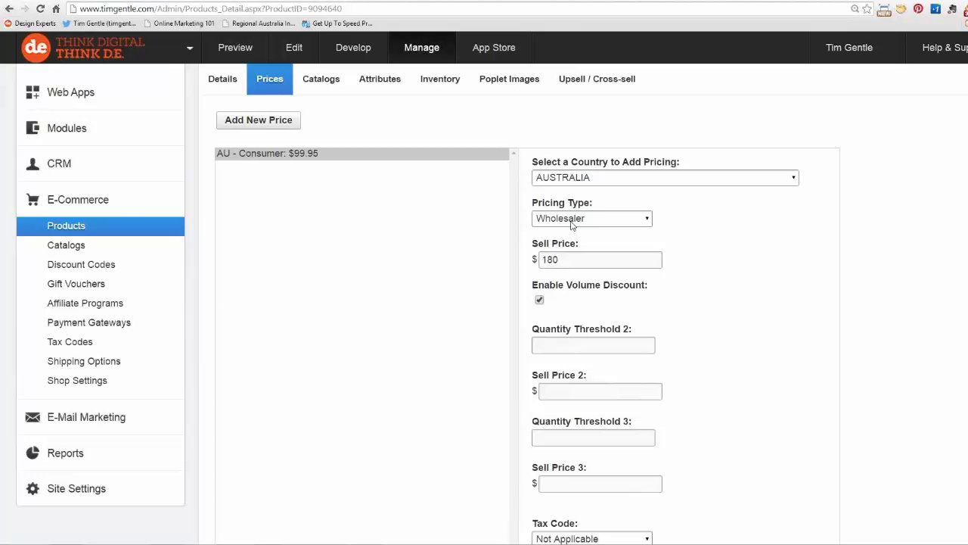
- Open the chair's catalogs, add it to the Ecommerce catalog and remove it again, keeping Orange Items
scroll(573, 181, up, 3)
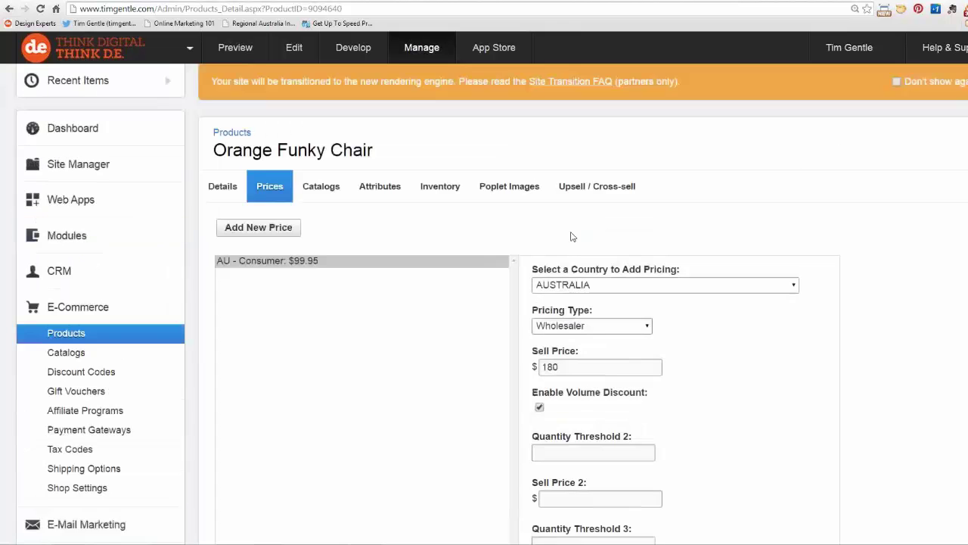
click(316, 204)
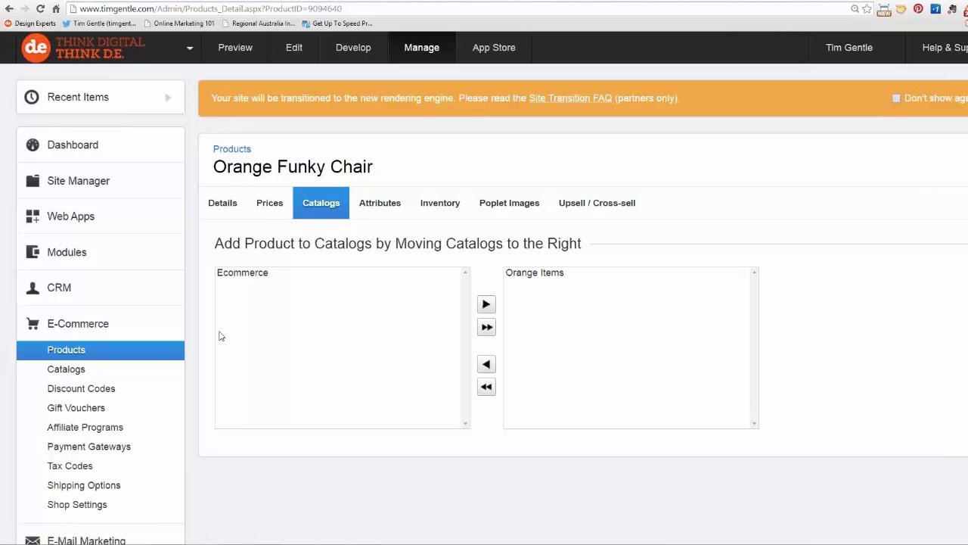
click(235, 277)
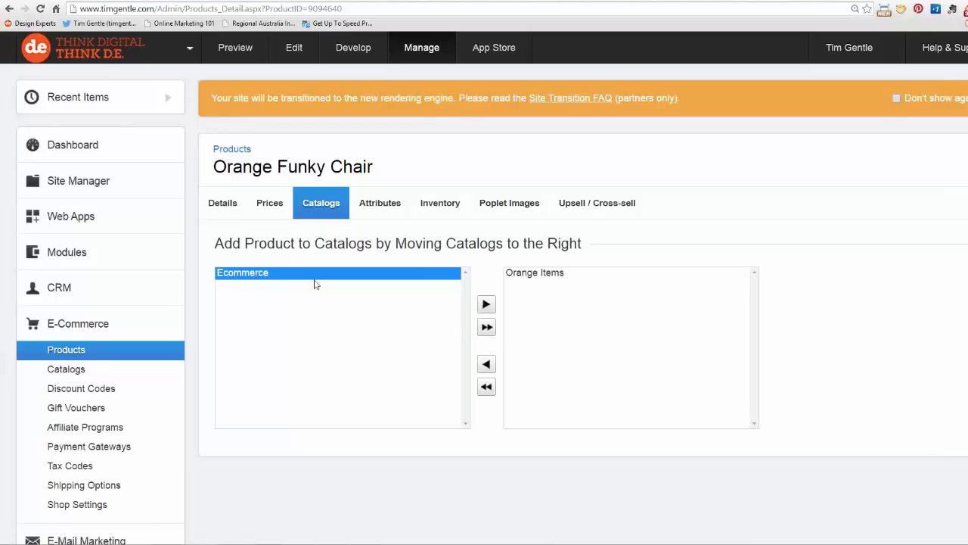
click(485, 305)
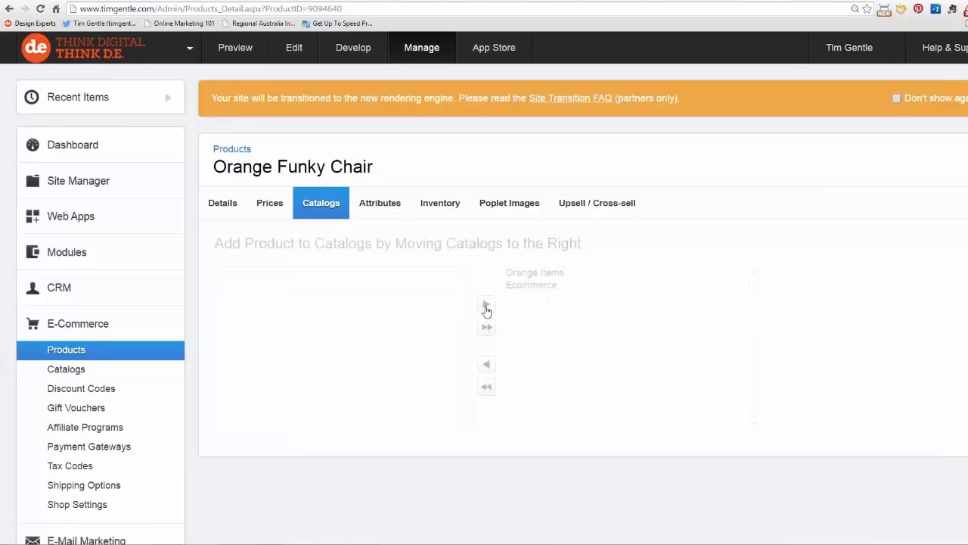
click(522, 288)
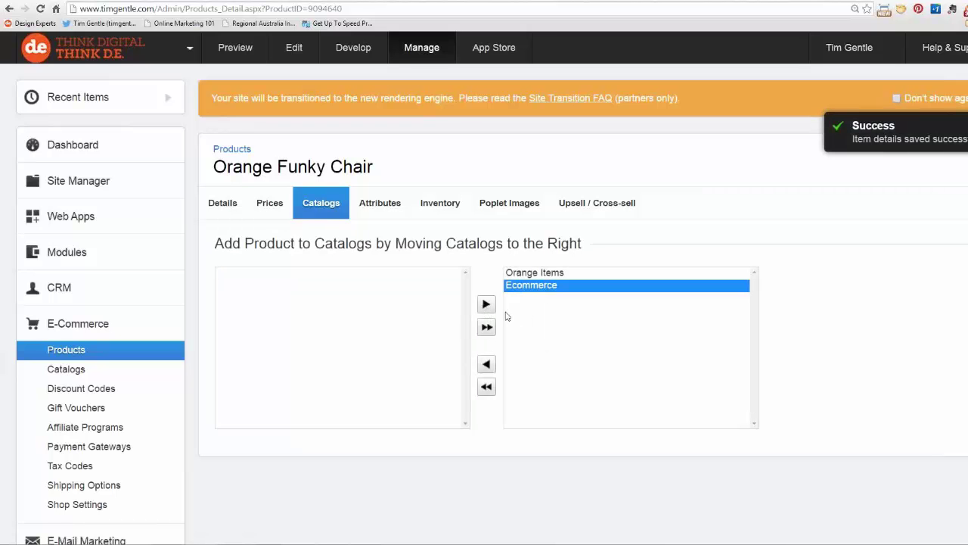
click(486, 364)
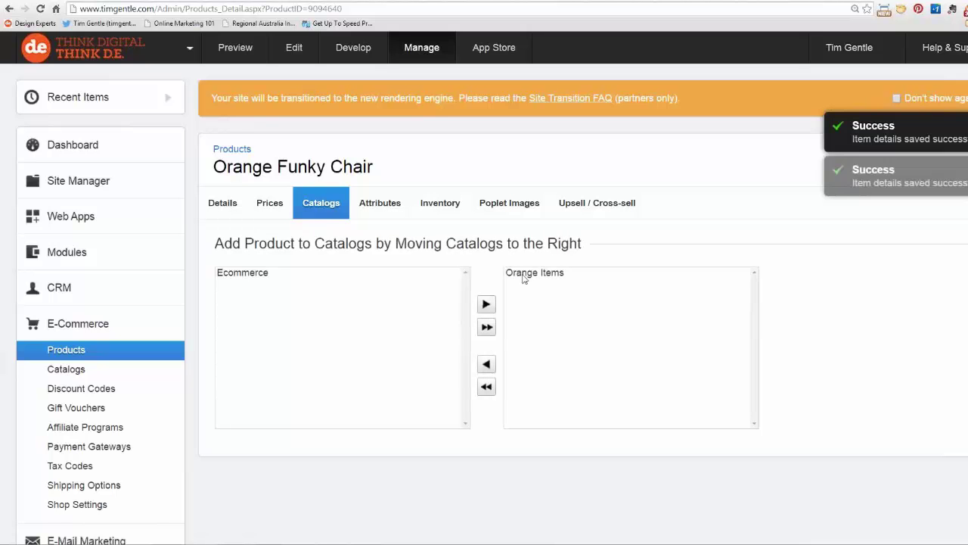
click(537, 274)
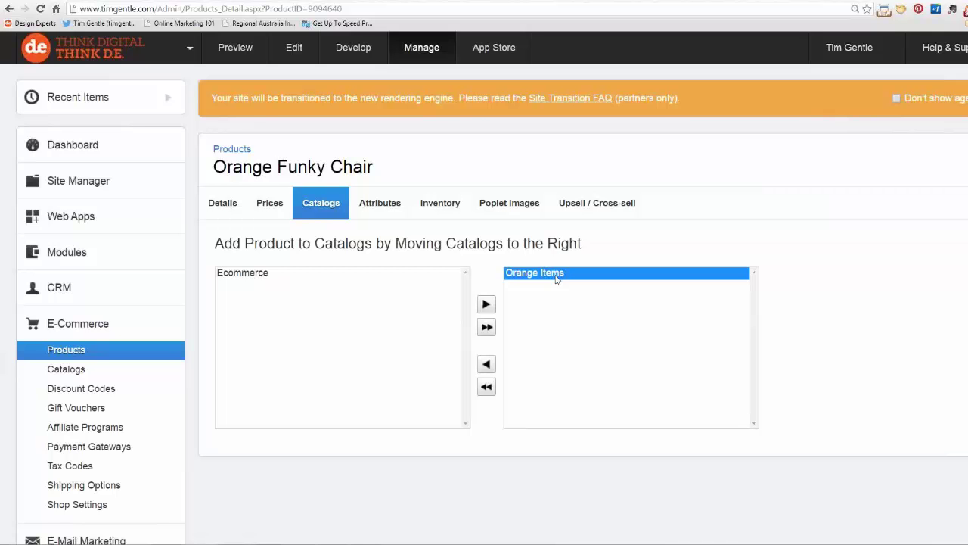
- Open the chair's attributes and examine the Foot Stool attribute, its Round and Square options, and the price and image columns
click(381, 203)
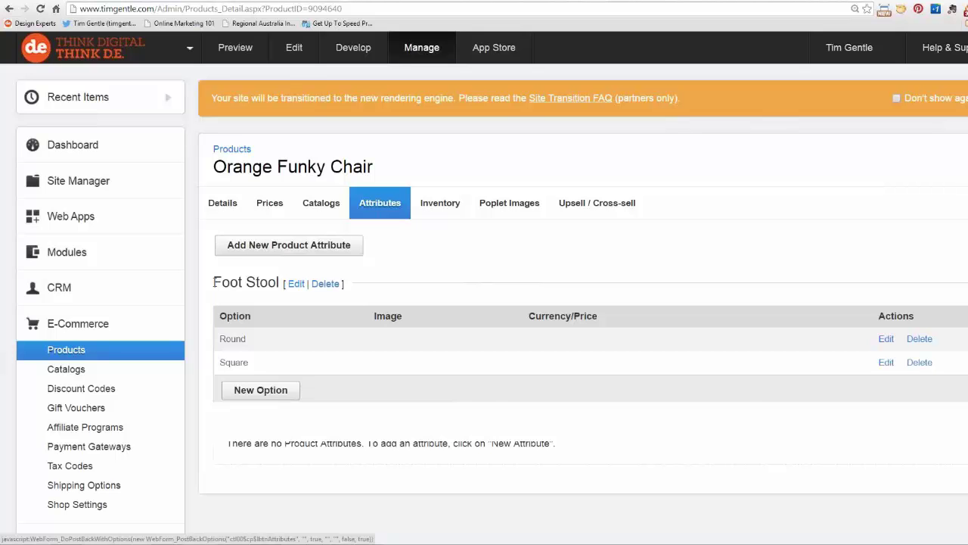
drag(214, 282, 280, 282)
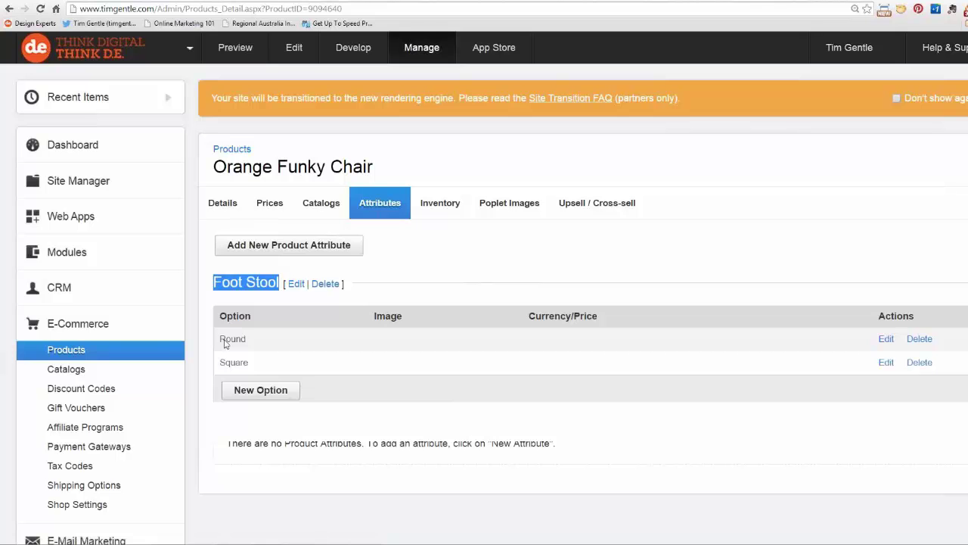
drag(223, 339, 250, 363)
drag(214, 282, 281, 282)
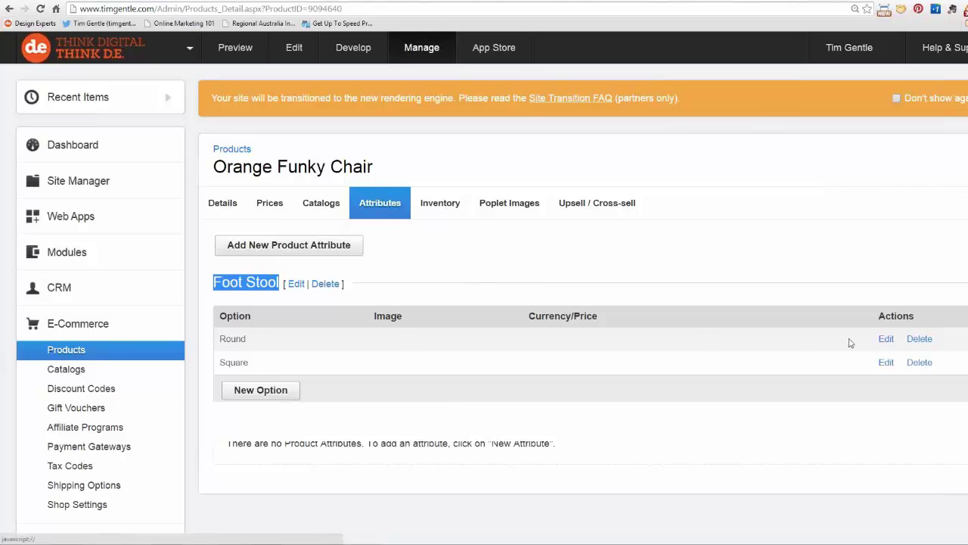
drag(599, 317, 534, 321)
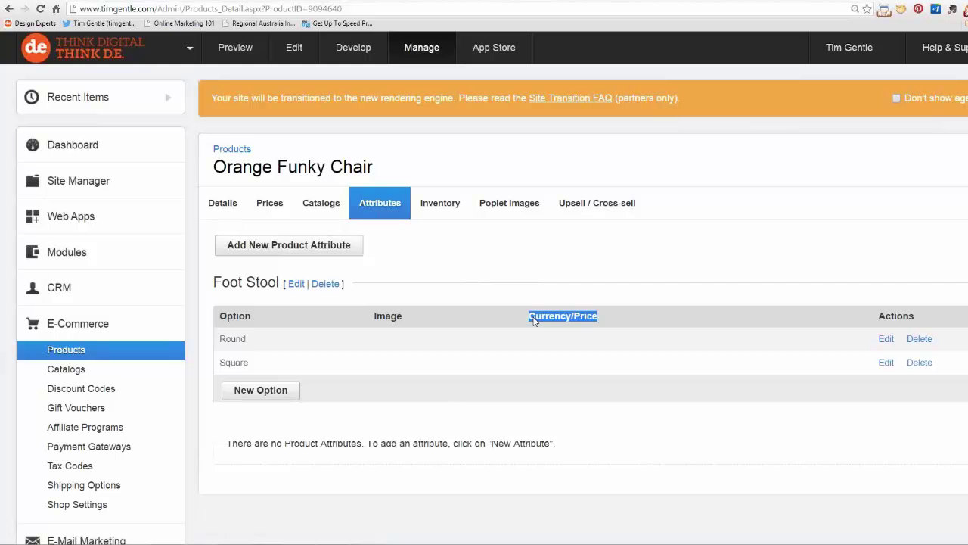
click(565, 337)
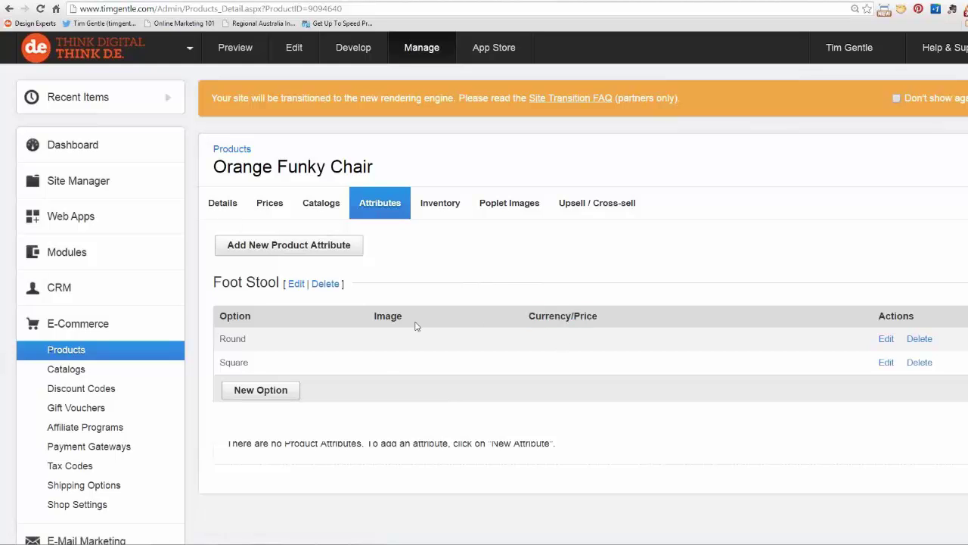
drag(375, 317, 401, 320)
- Enable inventory control for the chair and review the choices for when it is out of stock
click(440, 209)
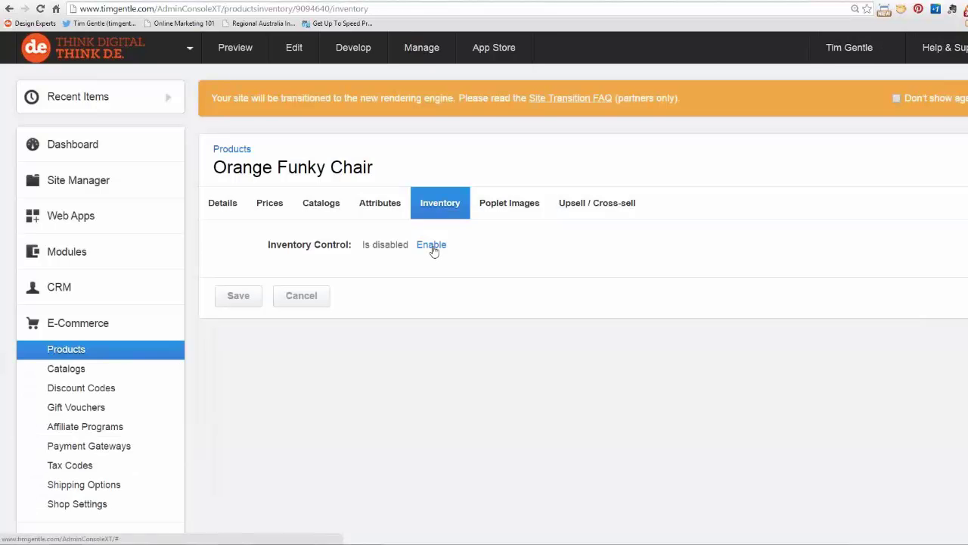
click(432, 245)
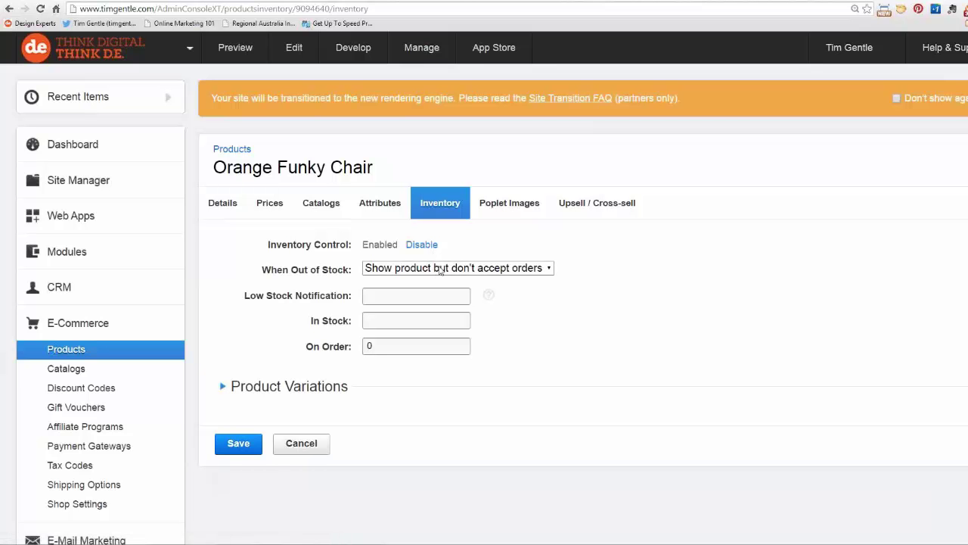
click(440, 270)
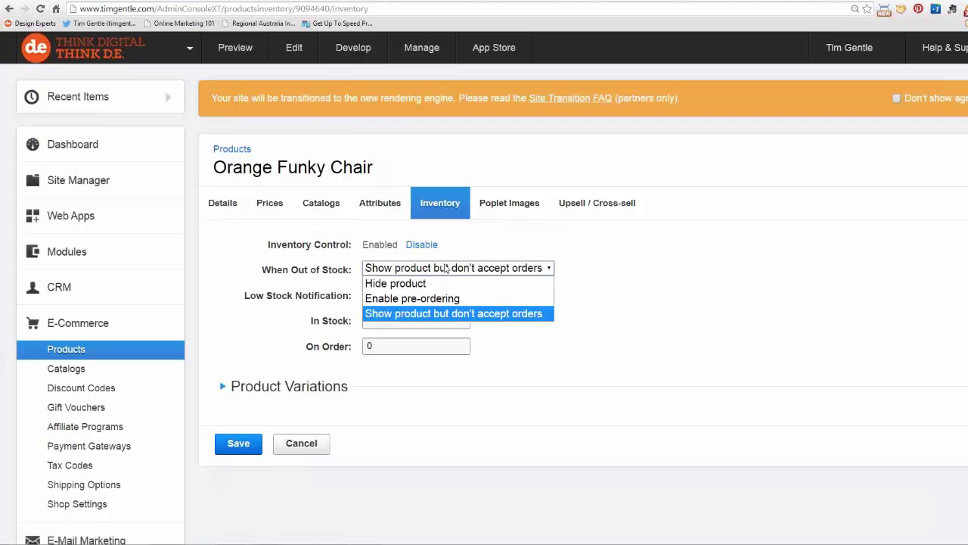
click(446, 269)
- Set the in-stock quantity to 25, low stock notification to 5, on order to 10 and out-of-stock behaviour to Enable pre-ordering
click(396, 321)
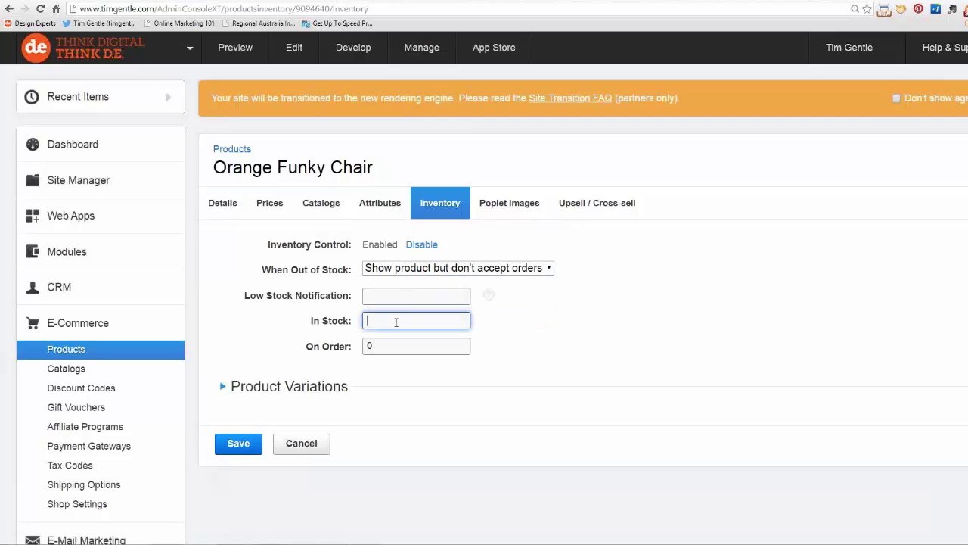
text(25)
click(391, 297)
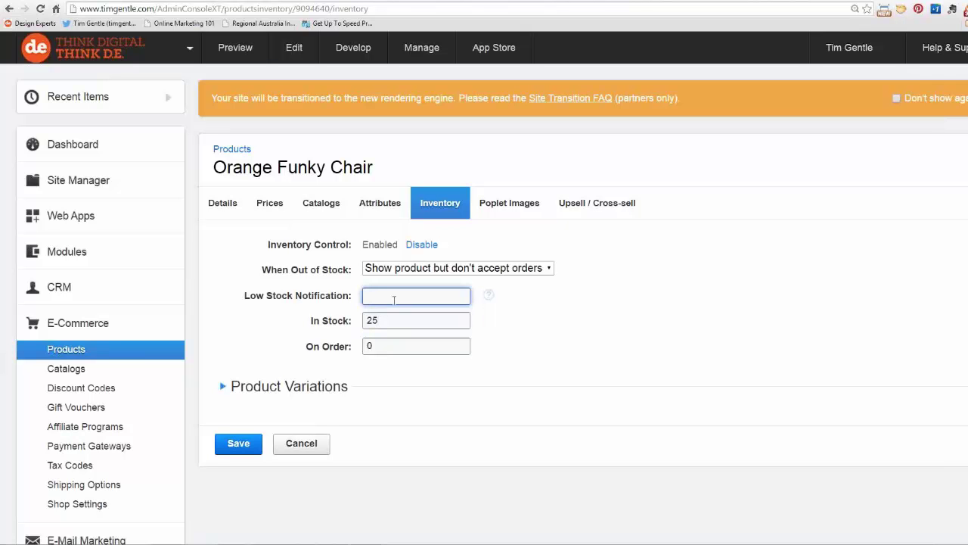
text(5)
double_click(364, 346)
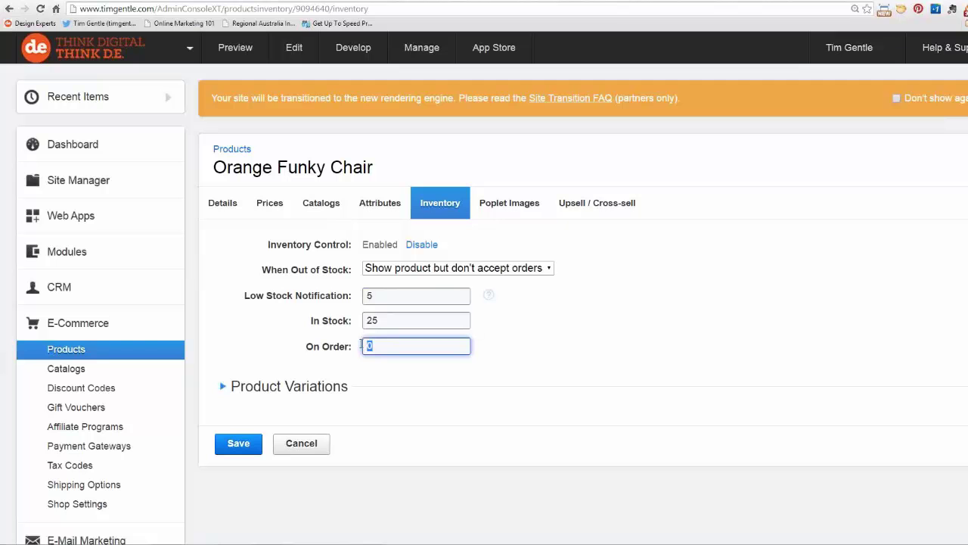
text(10)
click(414, 270)
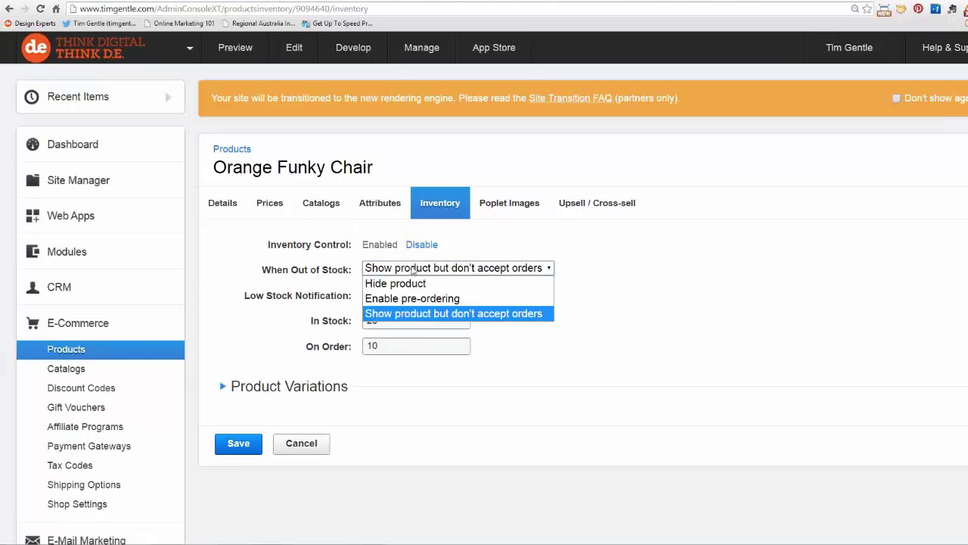
click(407, 298)
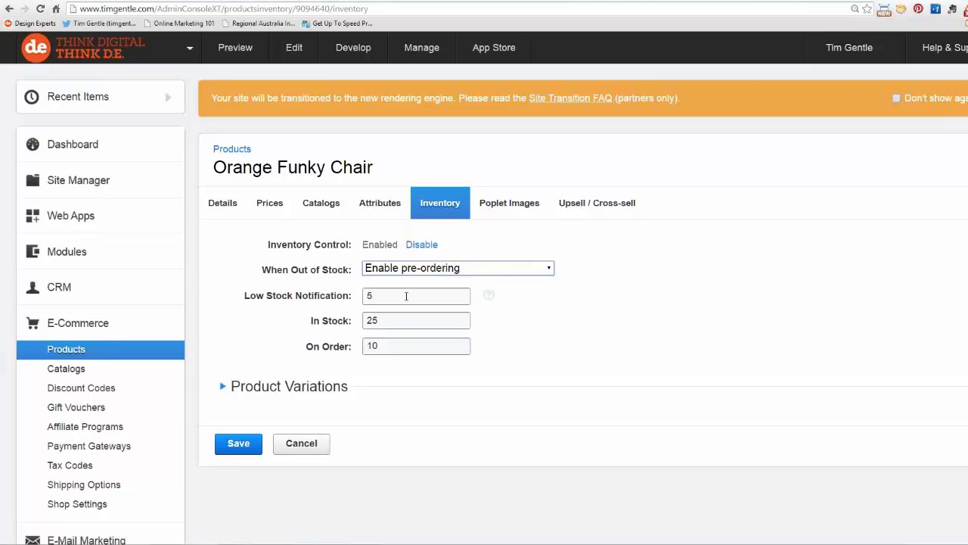
- Leave the inventory page without saving its changes and open the chair's poplet images
click(532, 207)
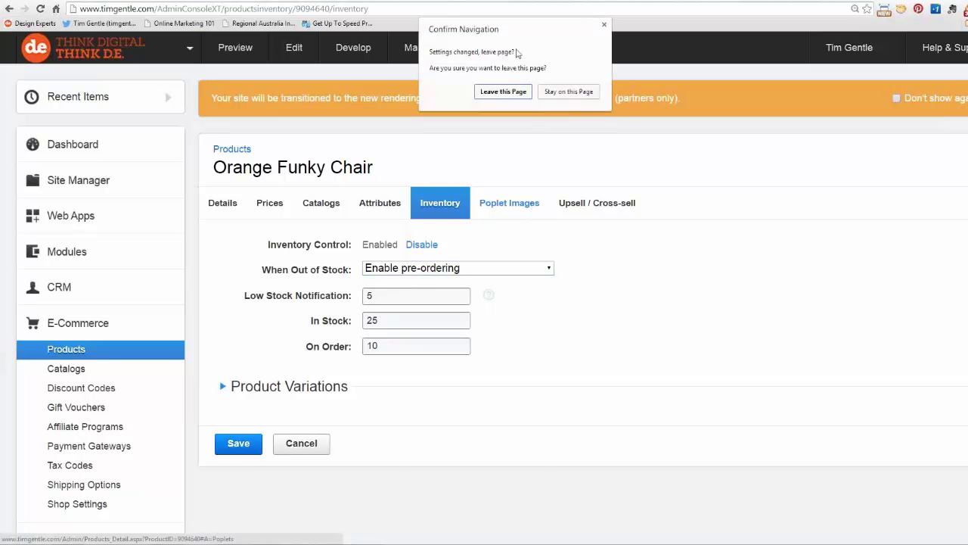
click(514, 92)
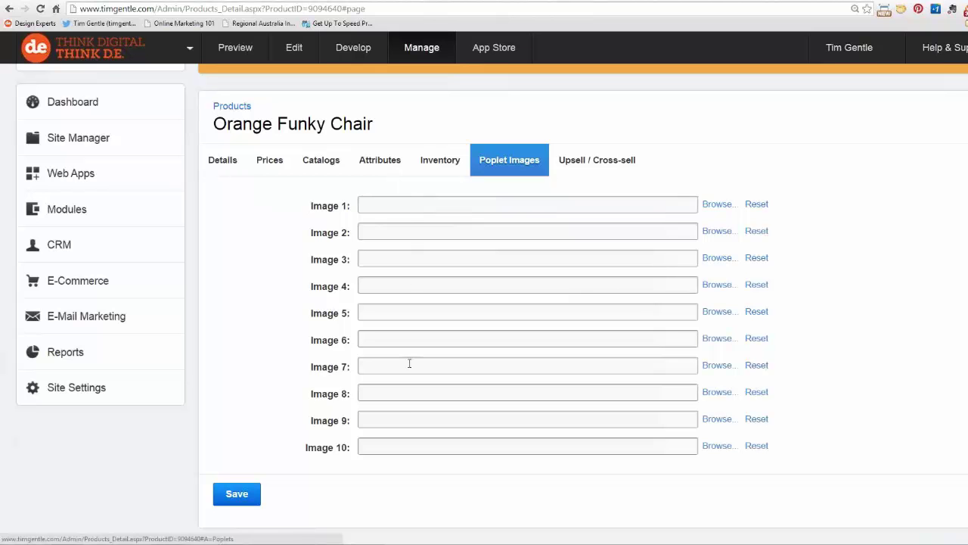
- Compare the chair's Upsell / Cross-sell product lists with the You Might Also Like suggestion on the Much Ado book page, selecting Orange Funky Chair
click(572, 163)
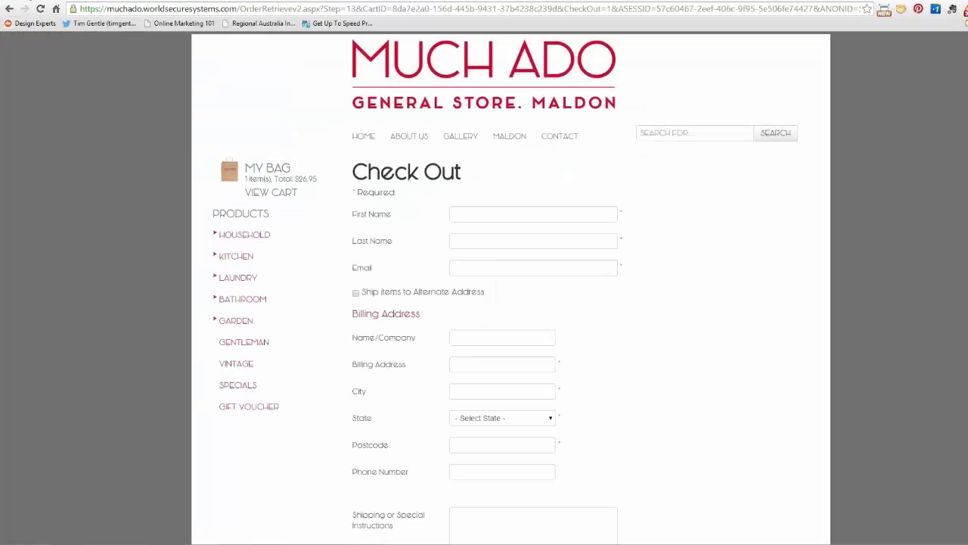
click(8, 8)
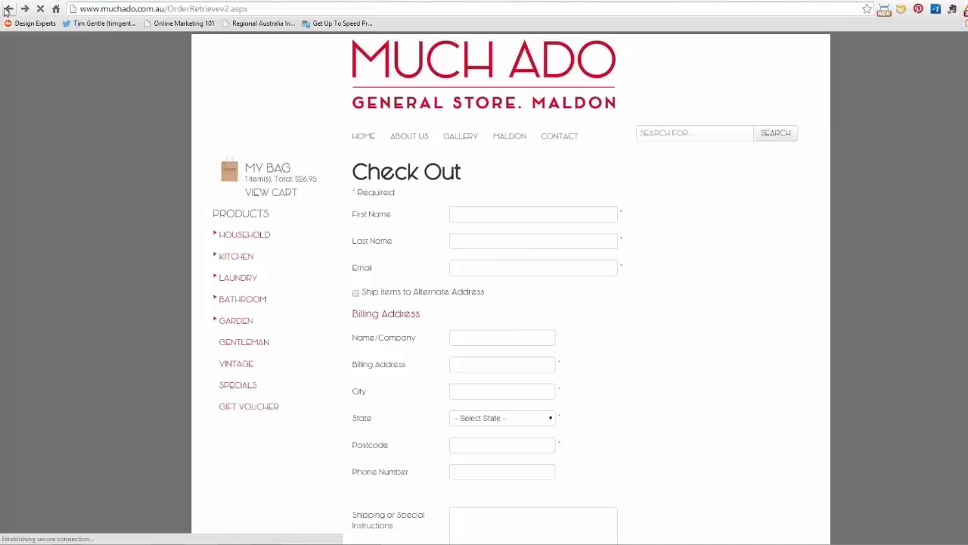
click(8, 8)
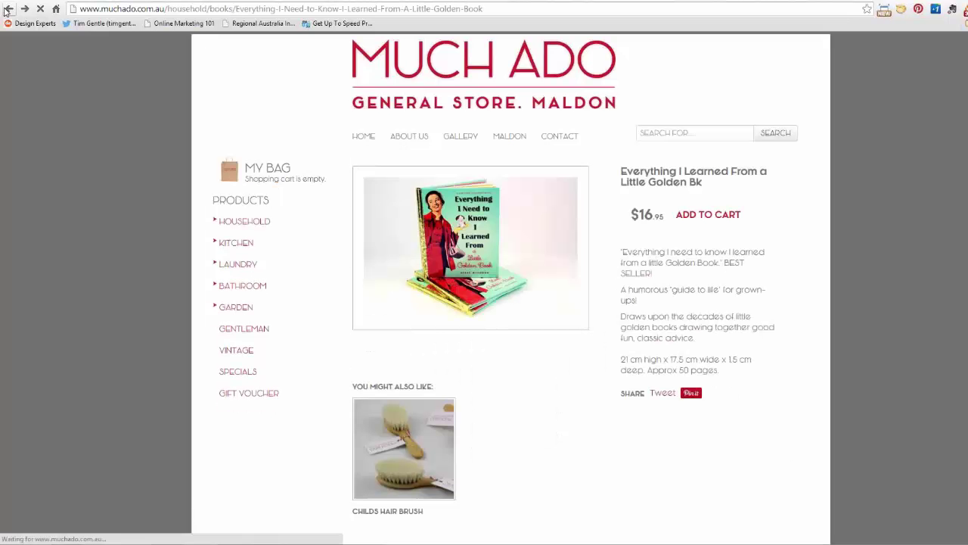
scroll(419, 381, down, 1)
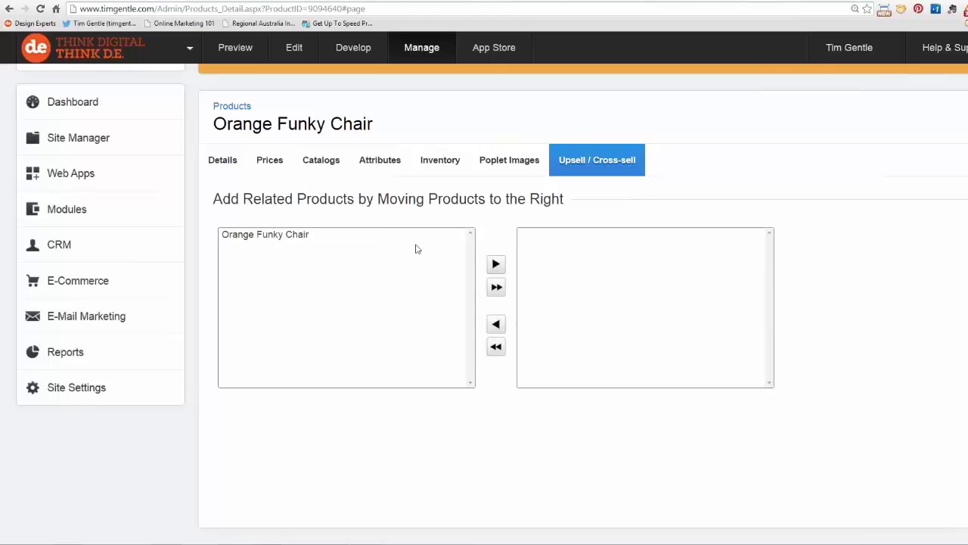
click(303, 236)
click(497, 266)
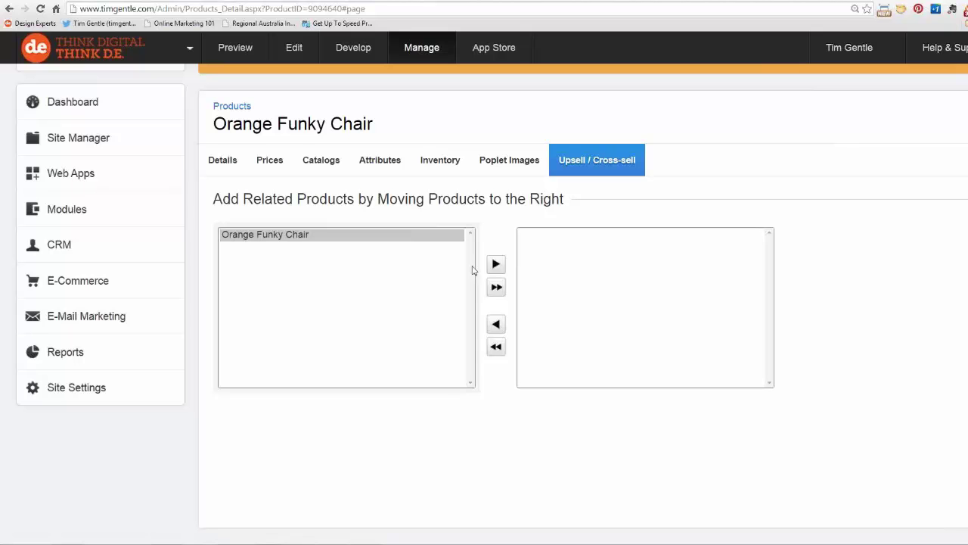
- Open the e-commerce catalogs and expand the Ecommerce catalog to view its sub-catalogs
click(78, 280)
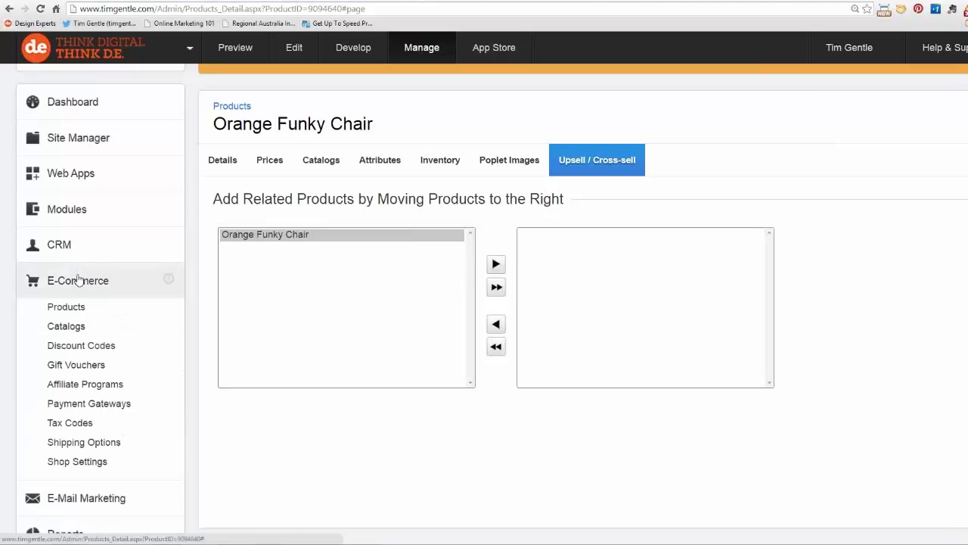
click(70, 327)
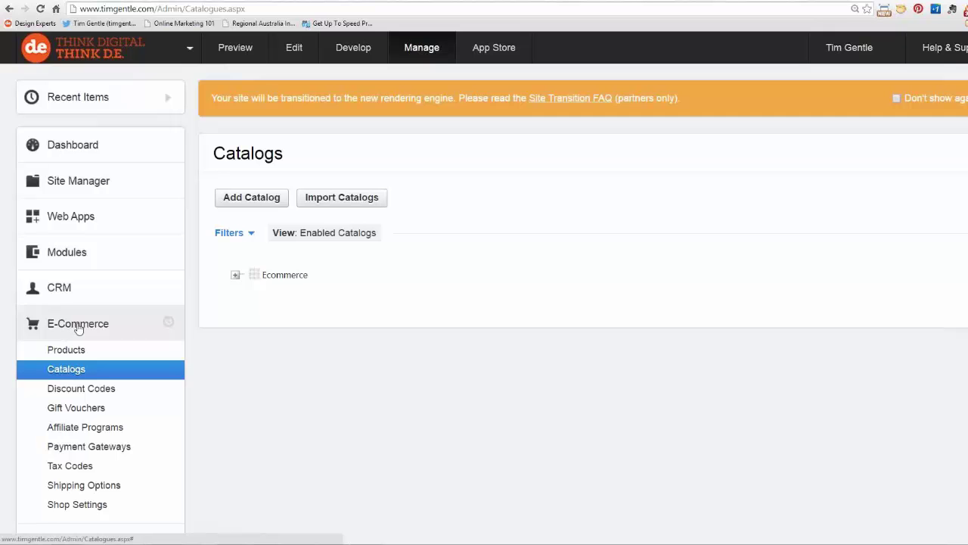
click(235, 276)
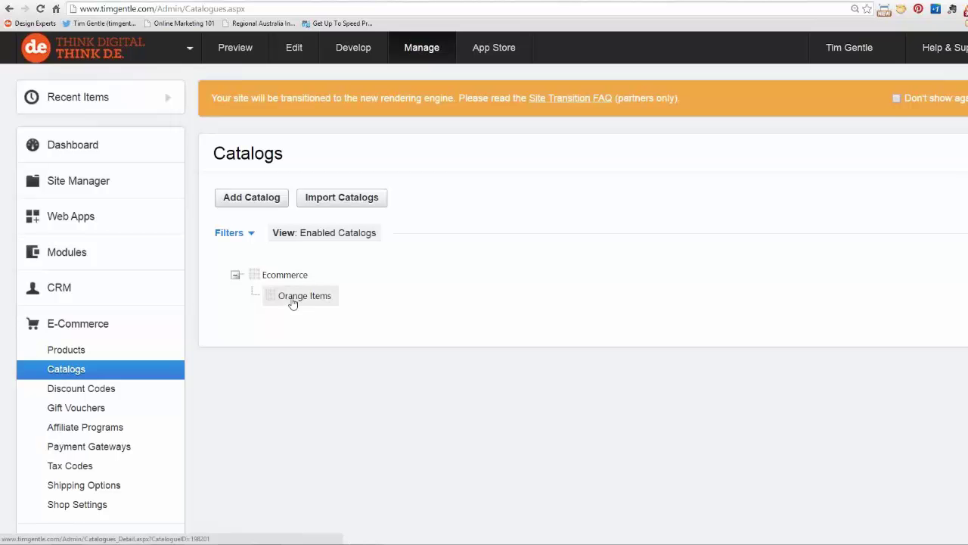
- Add a new catalog named Chairs with Ecommerce as its parent catalog and save it
click(262, 203)
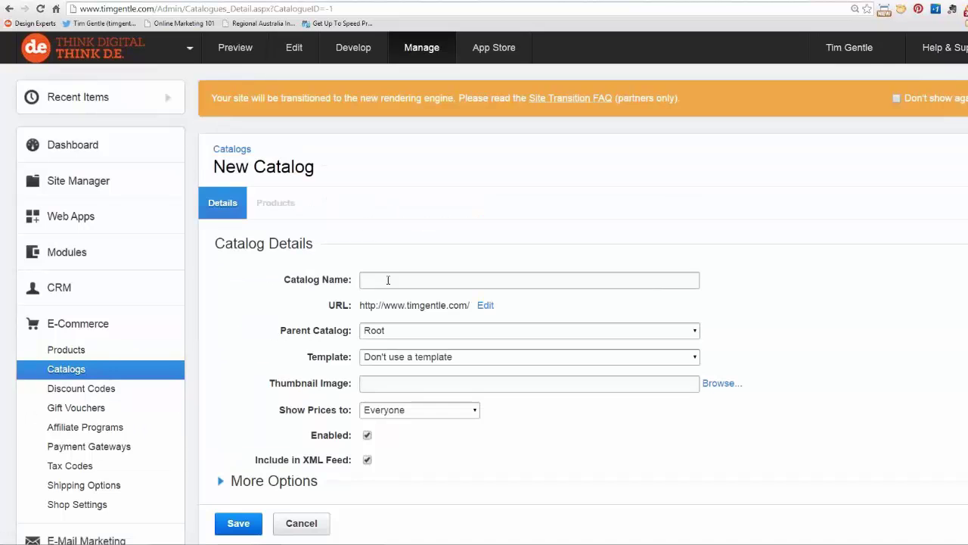
click(384, 285)
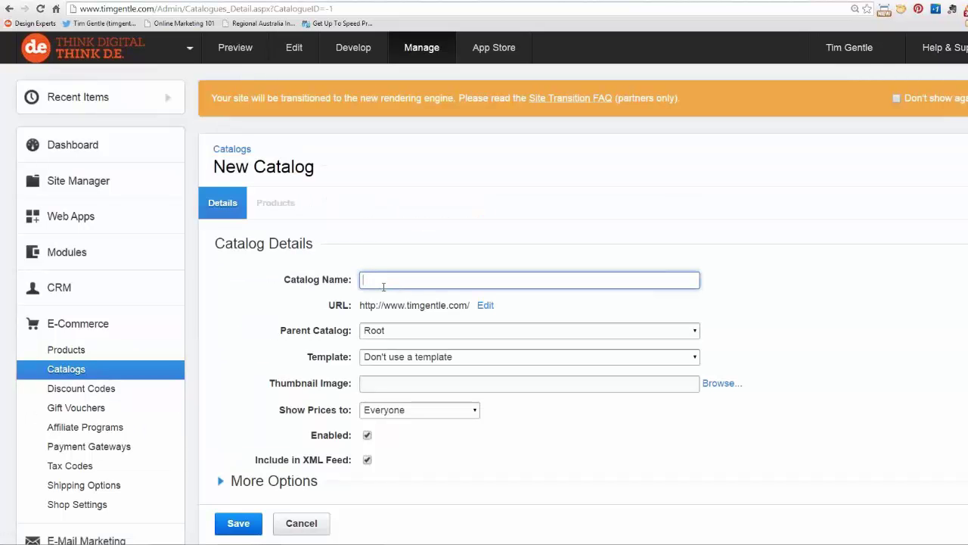
text(Chairs)
click(288, 304)
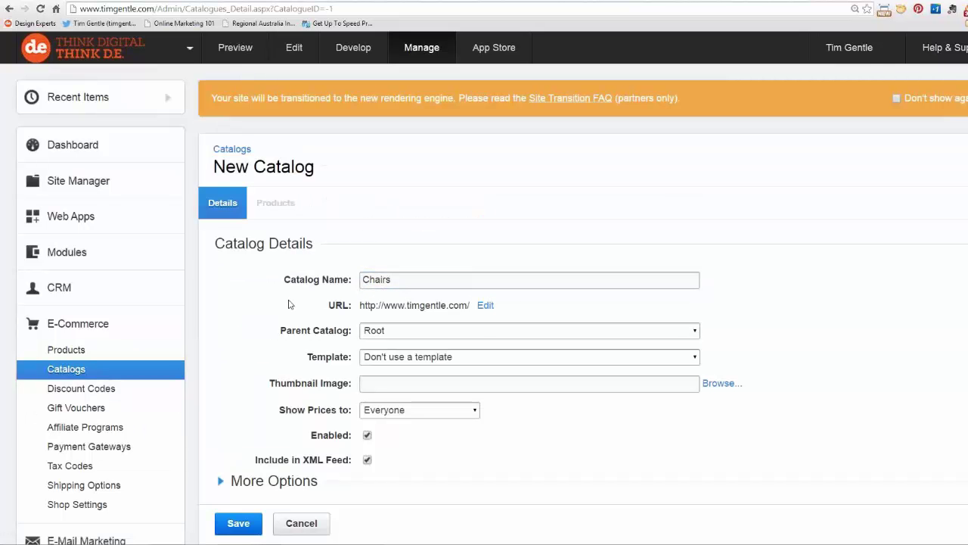
click(518, 332)
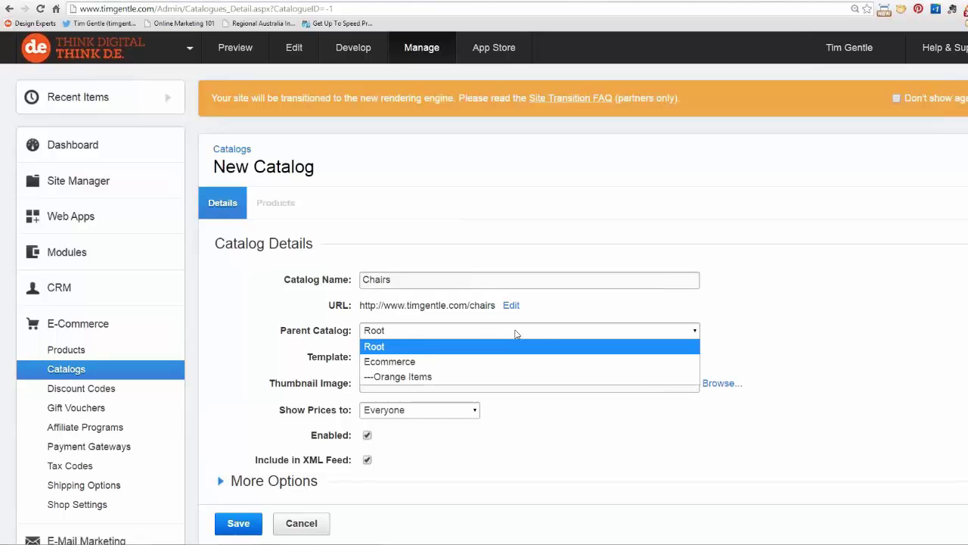
click(396, 363)
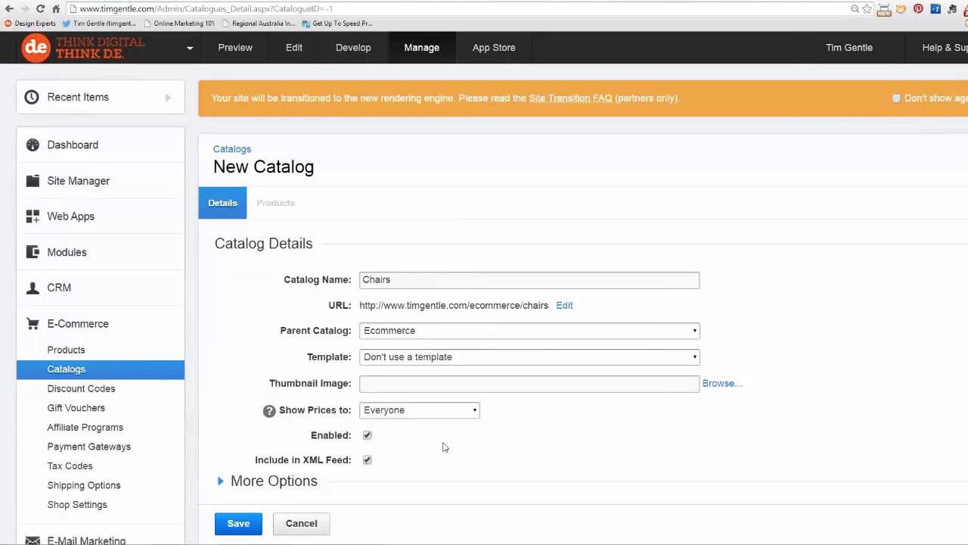
scroll(444, 447, down, 3)
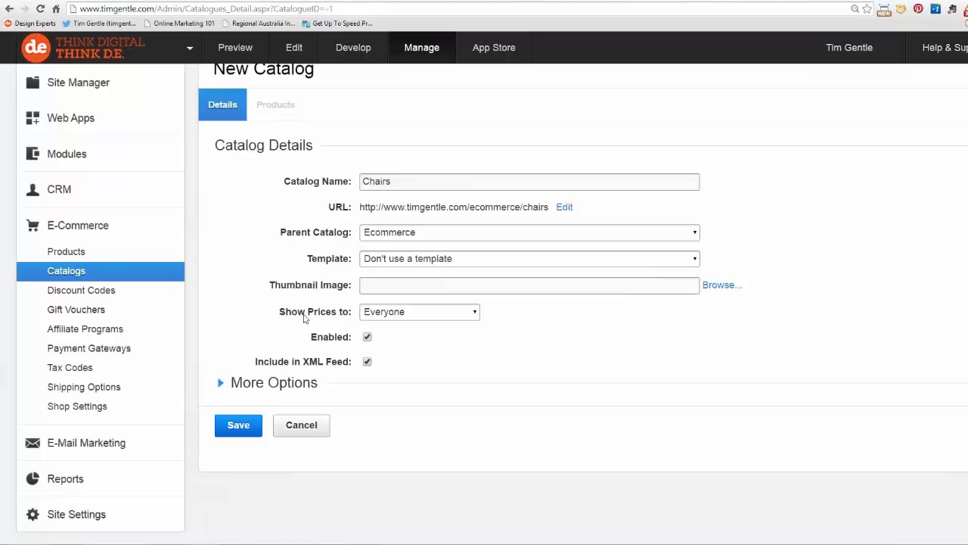
click(238, 425)
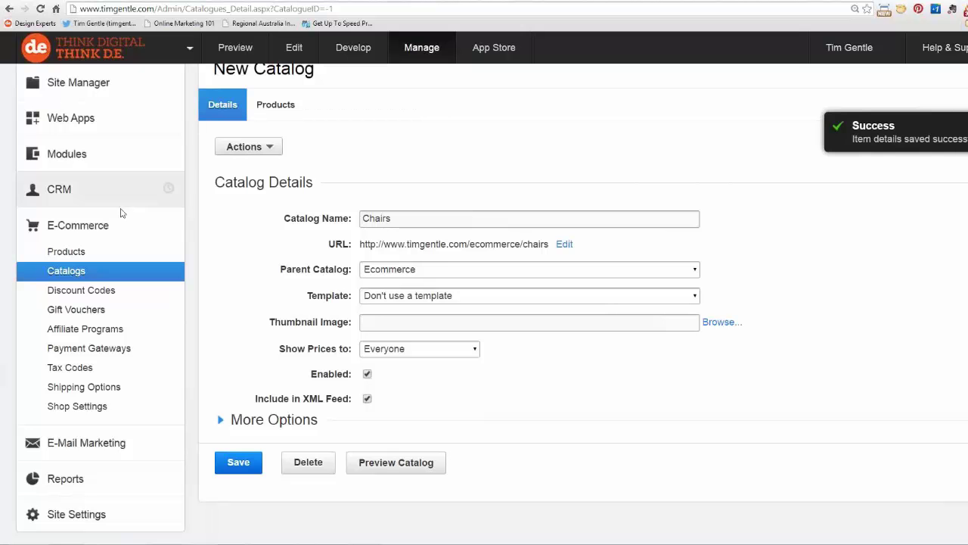
- Open the Chairs catalog beneath Ecommerce and add the Orange Funky Chair product to it
click(71, 274)
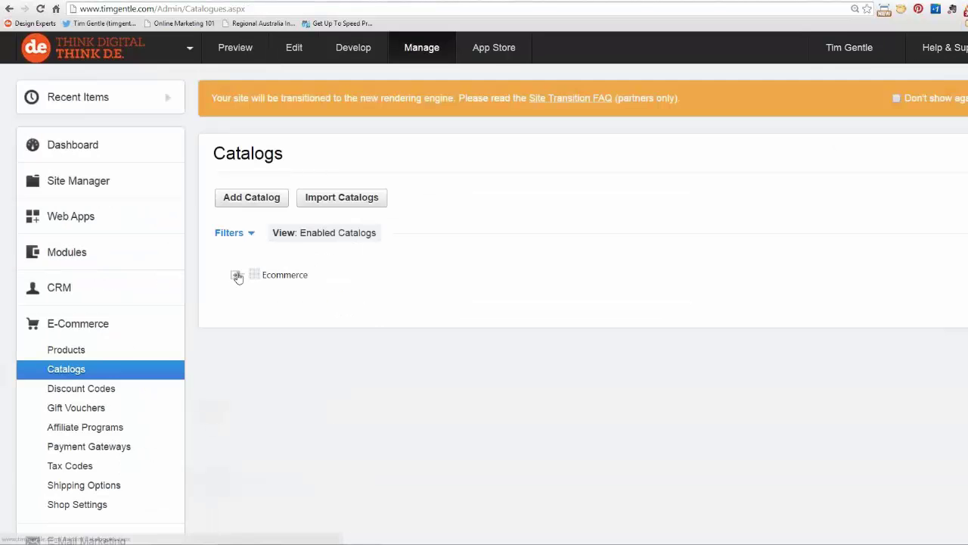
click(236, 275)
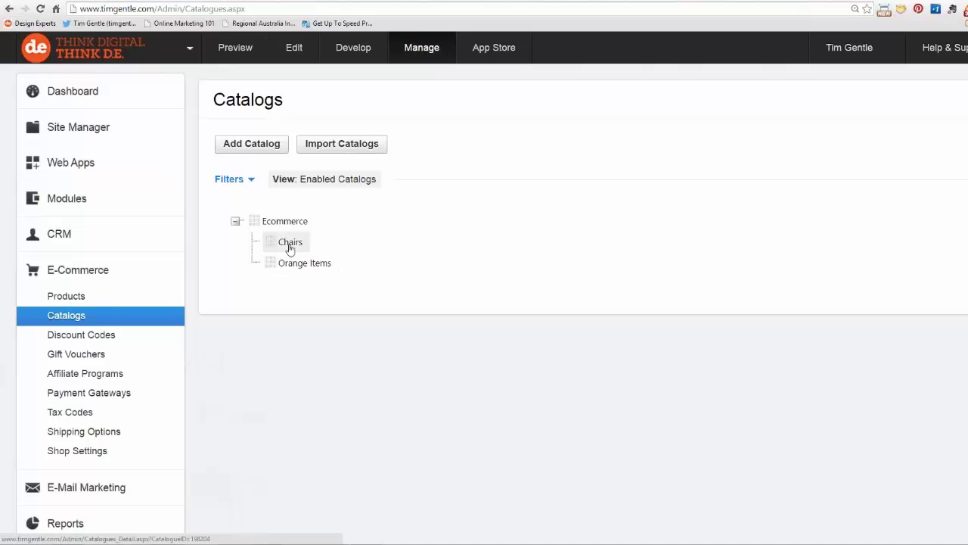
click(290, 244)
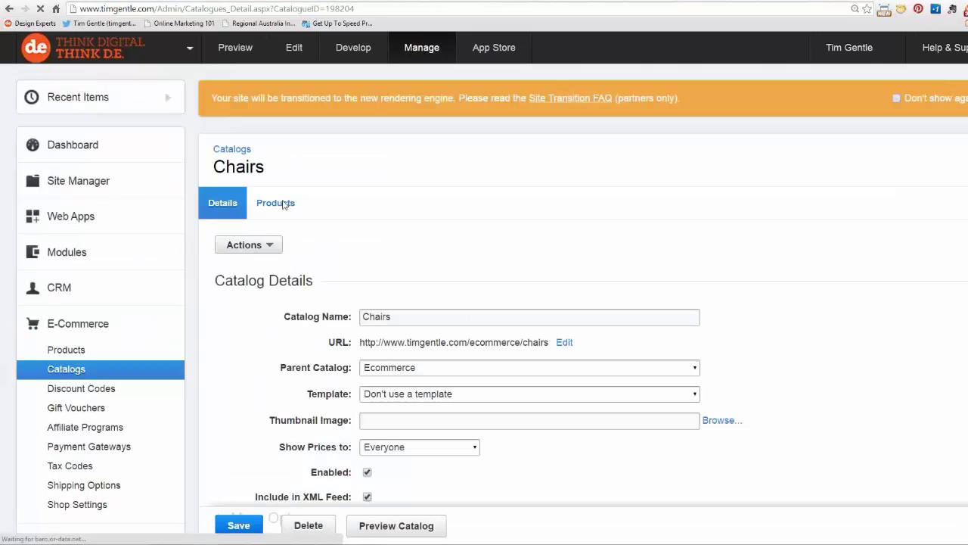
click(281, 204)
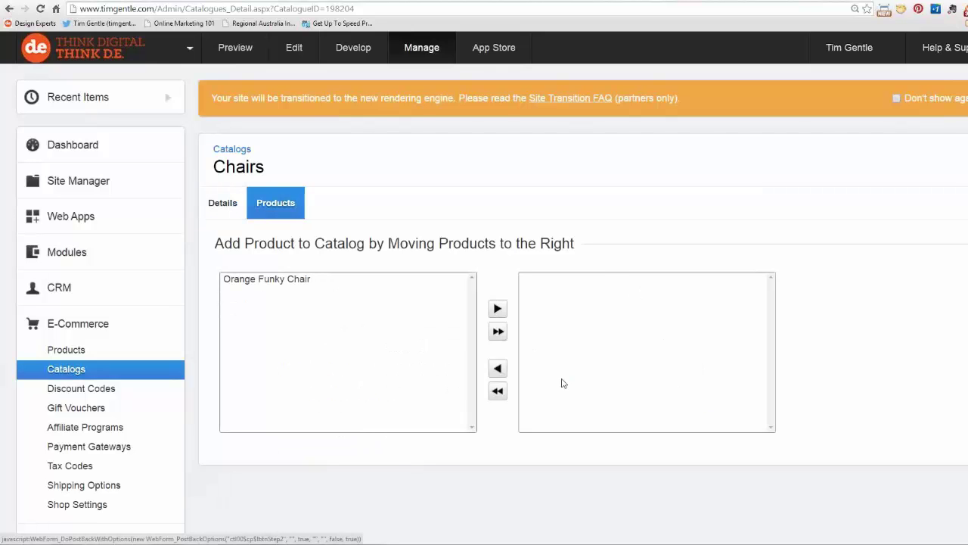
click(304, 281)
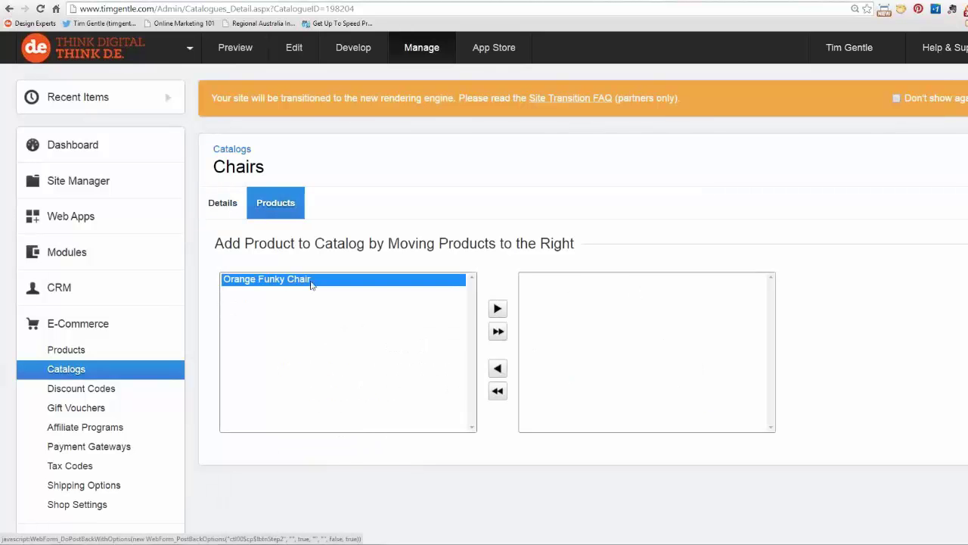
click(498, 310)
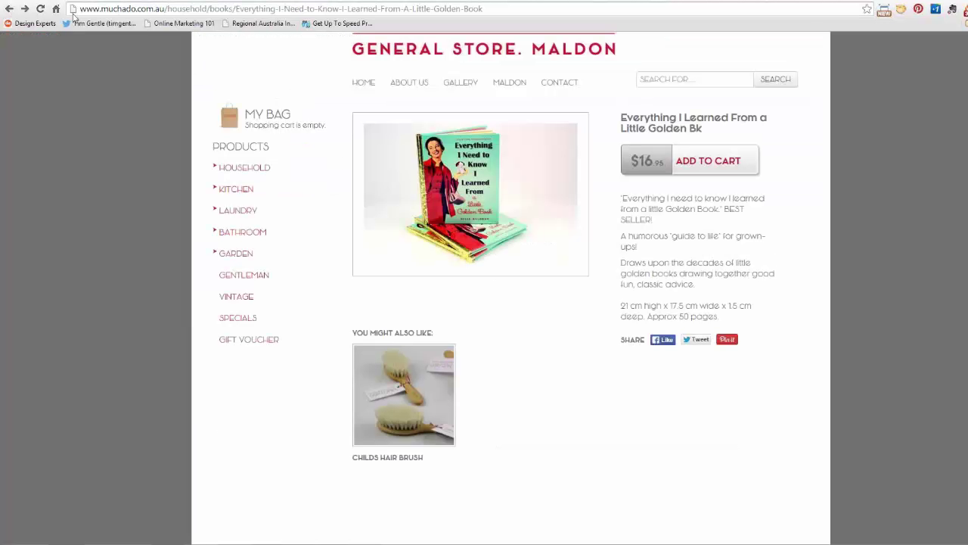
- Return to the Much Ado home page and view the subcategories under Household and Kitchen
click(8, 8)
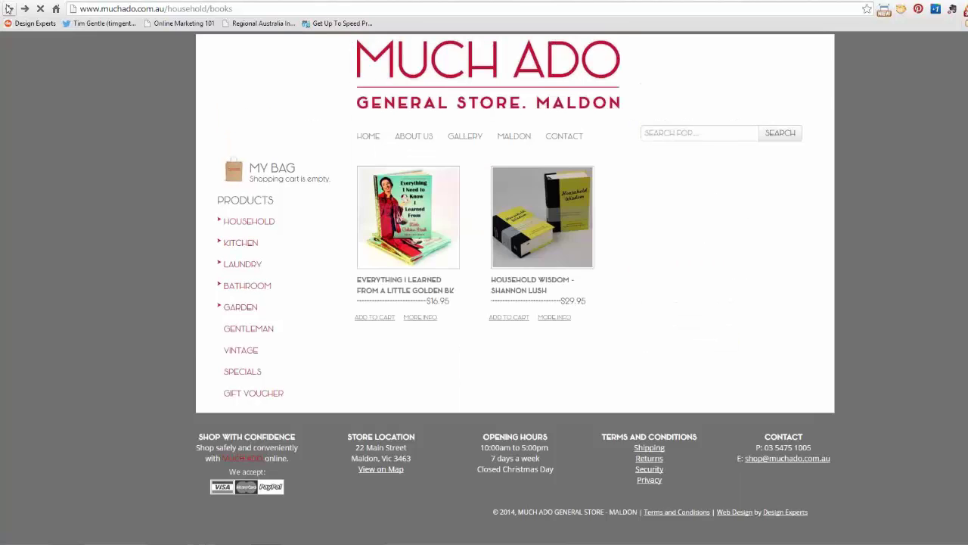
click(8, 9)
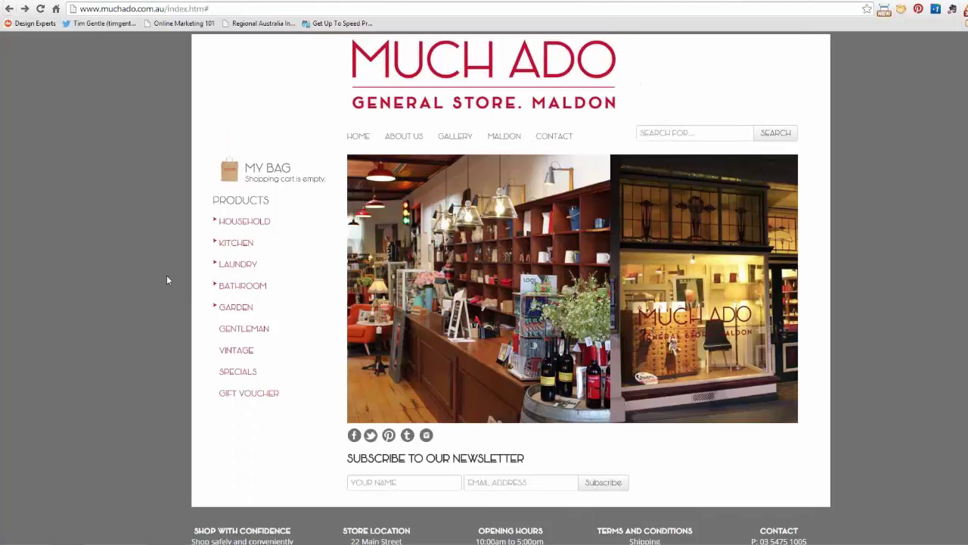
click(224, 225)
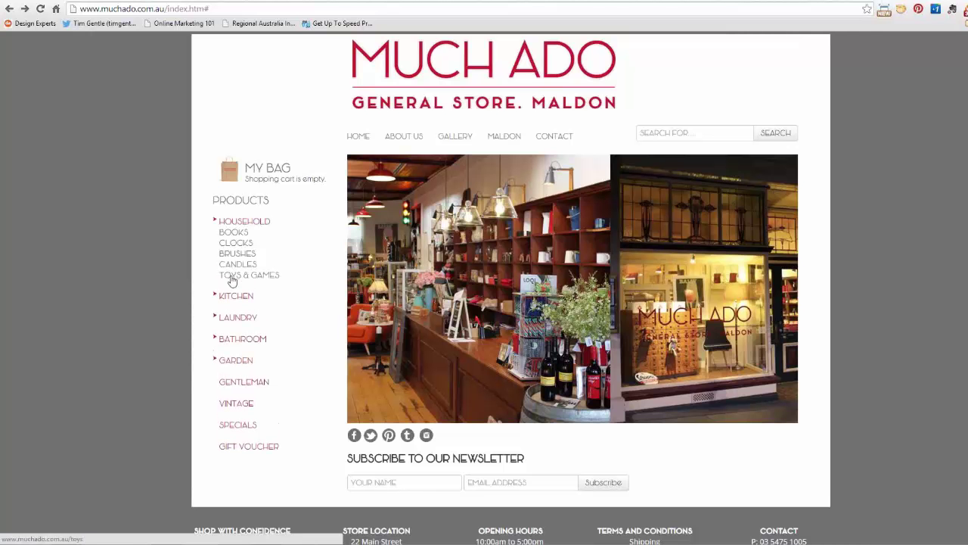
click(233, 295)
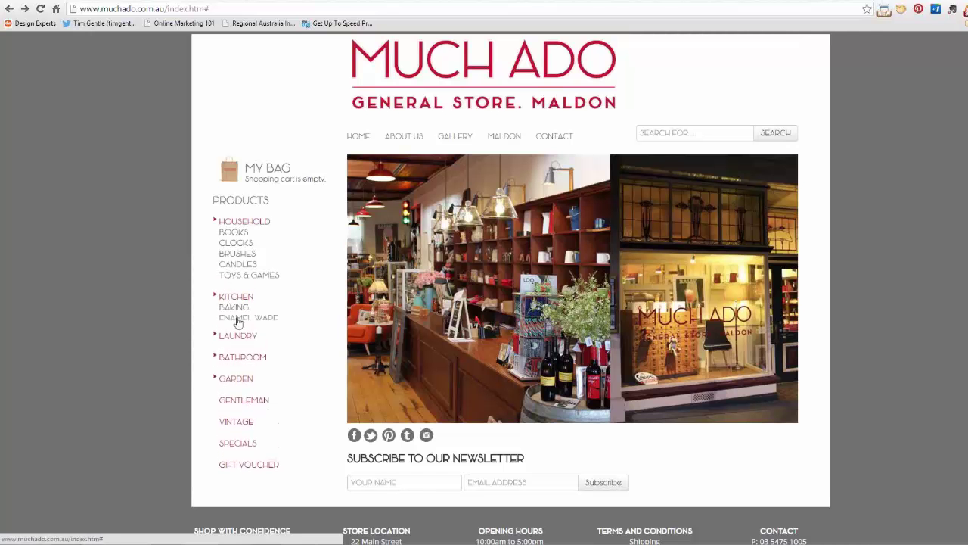
click(239, 309)
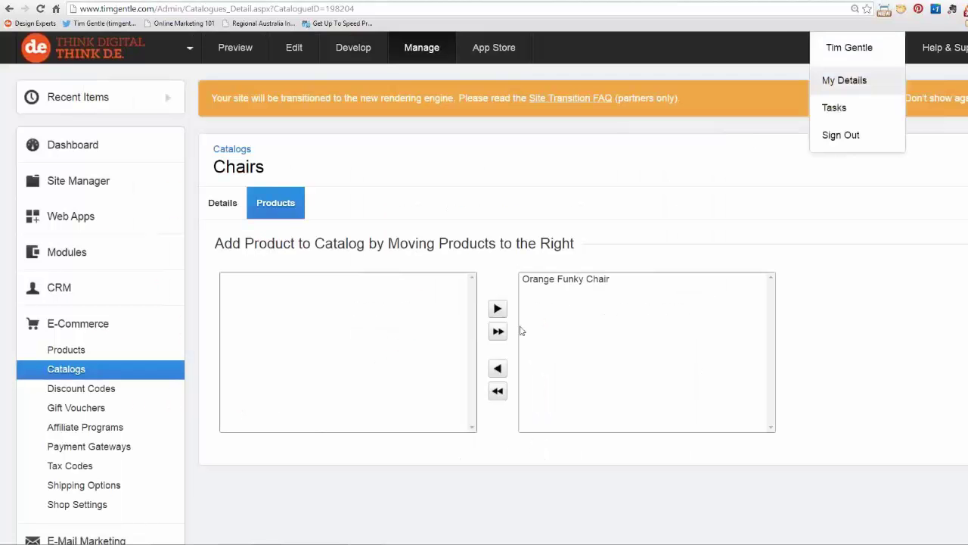
- Open the site's discount codes in the admin area and enter the description Fathers Day Special for a new code
scroll(75, 355, down, 2)
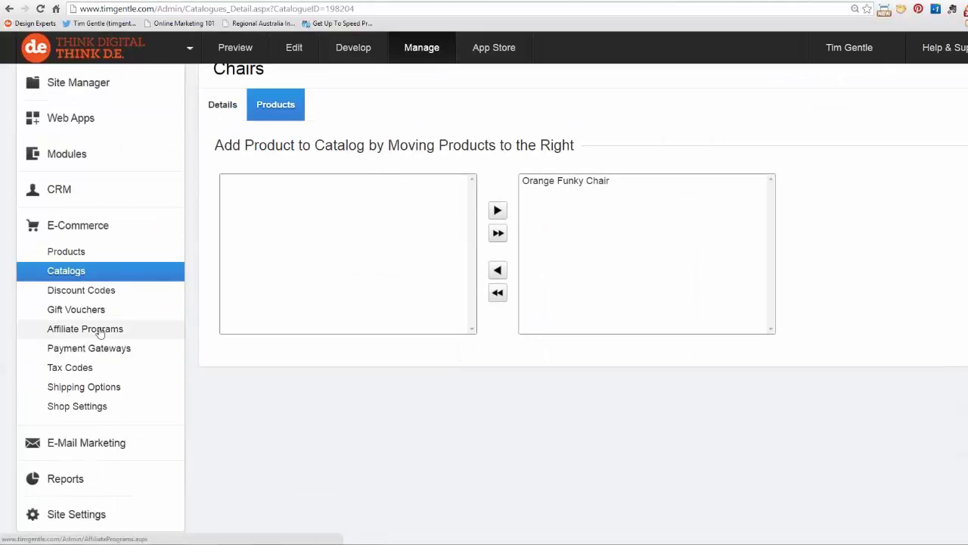
click(102, 291)
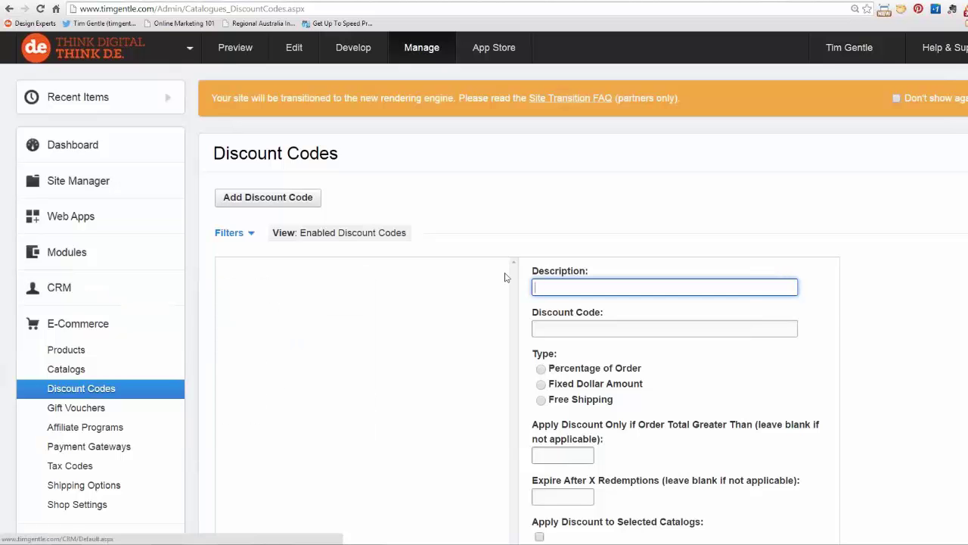
scroll(510, 271, down, 3)
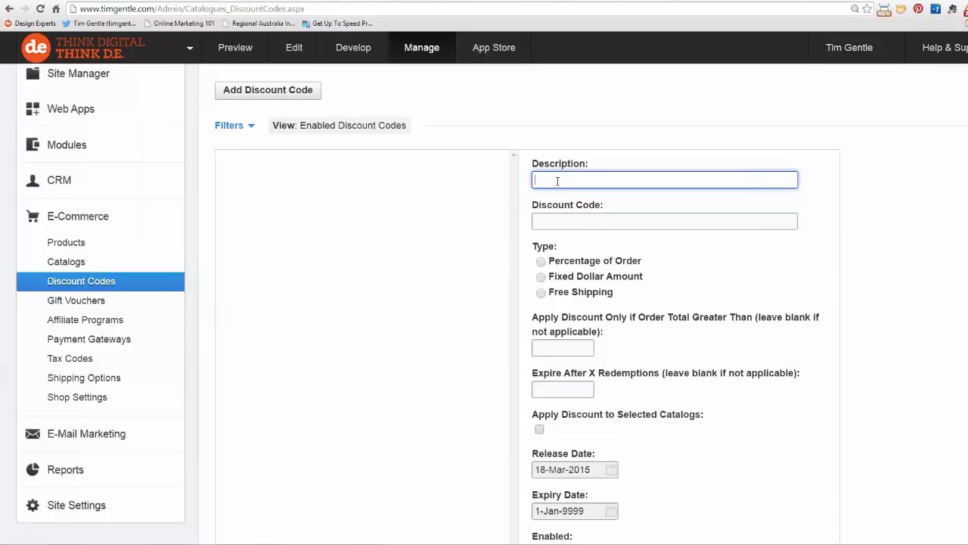
text(Faster)
key(BackSpace)
key(BackSpace)
key(BackSpace)
key(BackSpace)
text(thers)
key(BackSpace)
key(BackSpace)
key(BackSpace)
key(BackSpace)
text(ers Day Special)
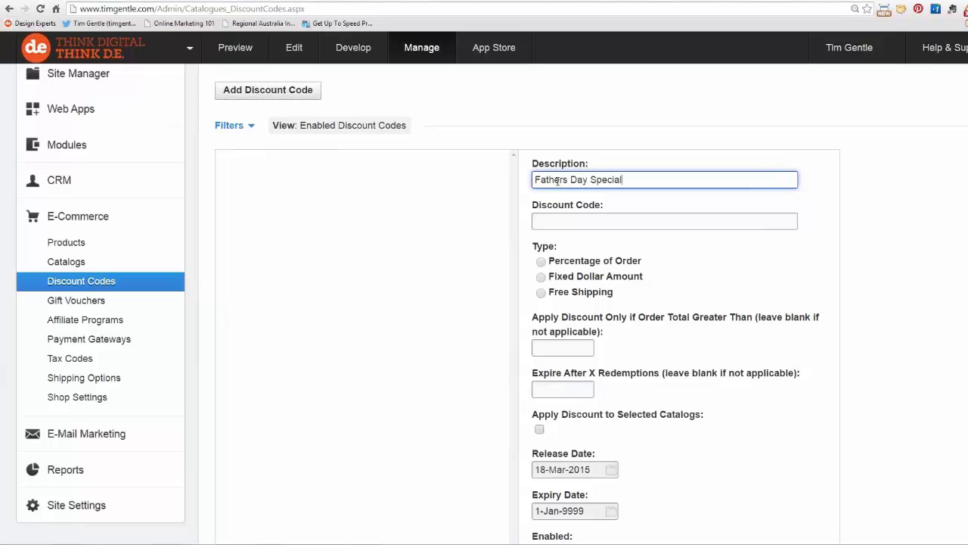
- Set the Fathers Day Special's discount code to FDS2015
click(556, 222)
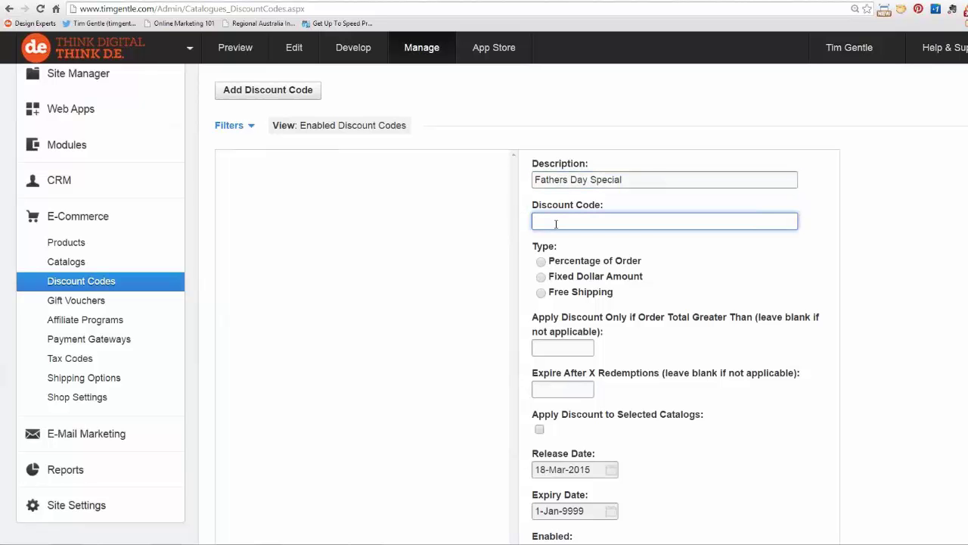
text(FDS2015)
drag(535, 220, 587, 221)
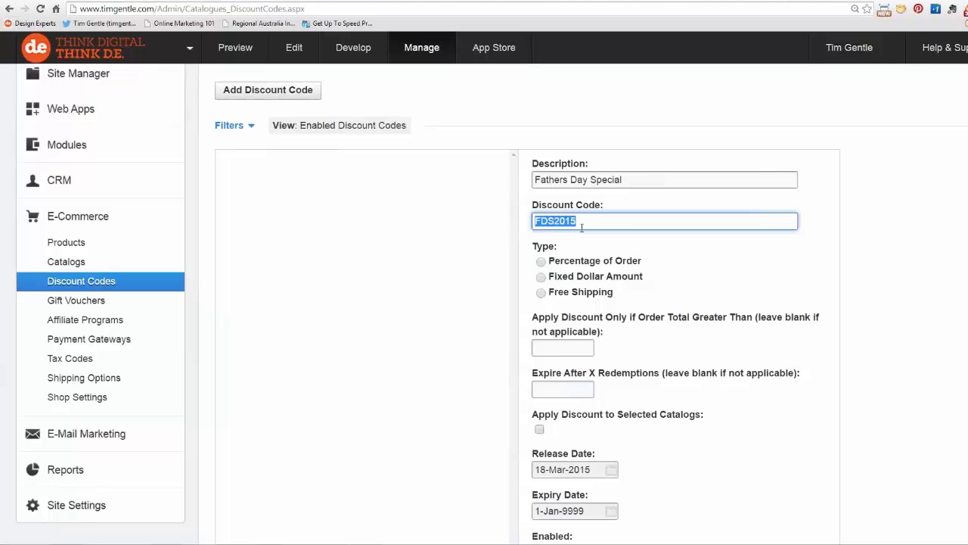
- Set the discount type to Percentage of Order with a discount percentage of 10
click(542, 262)
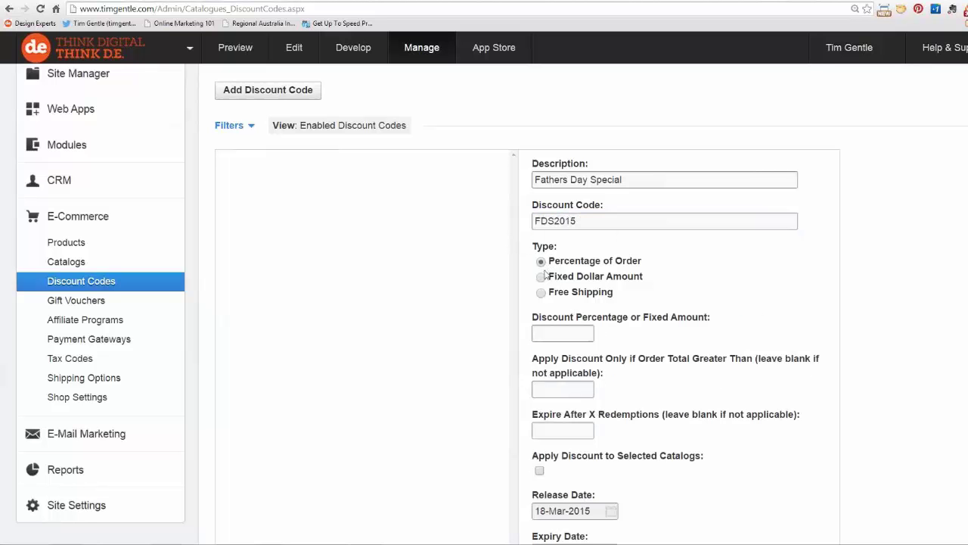
click(550, 332)
text(10)
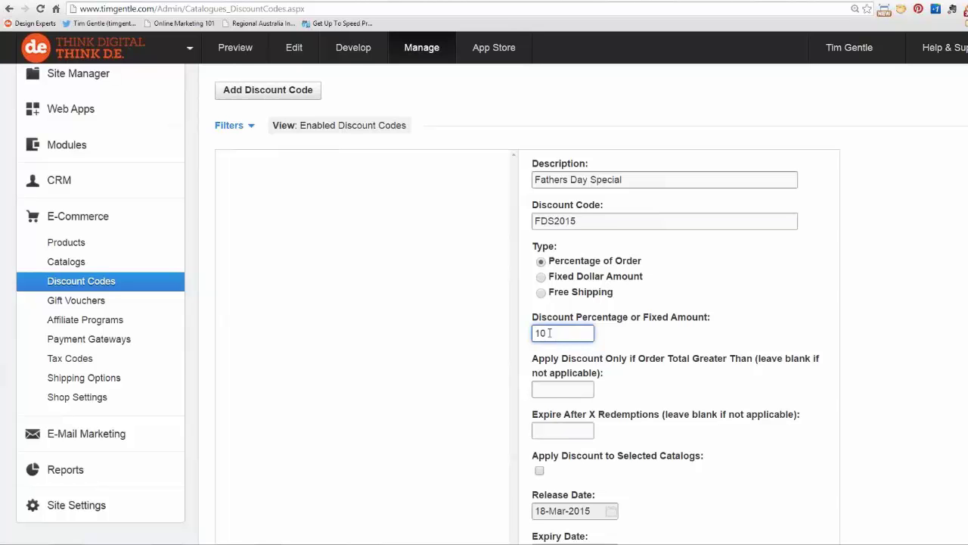
scroll(560, 318, down, 1)
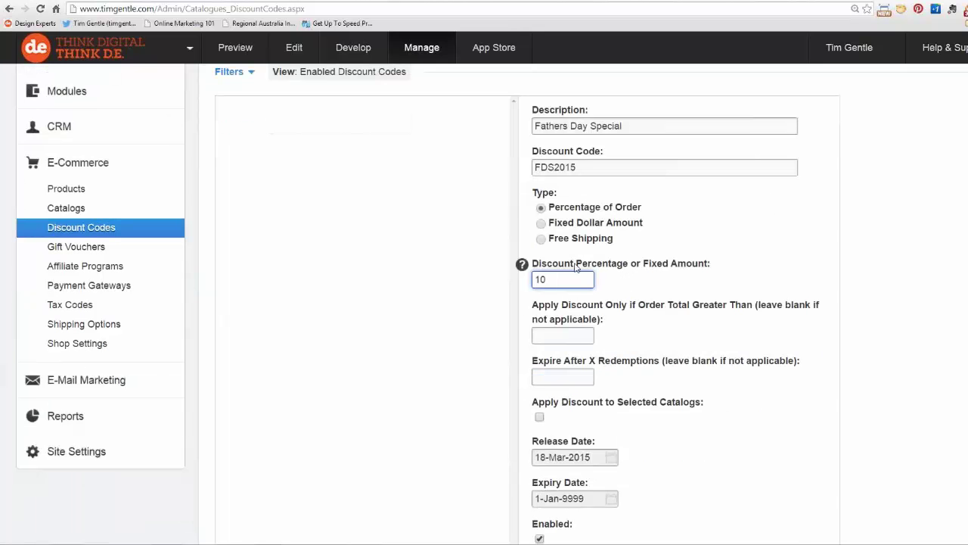
- Restrict the Fathers Day Special discount to orders over 250 and let it expire after 25 redemptions
text(%)
scroll(627, 279, down, 2)
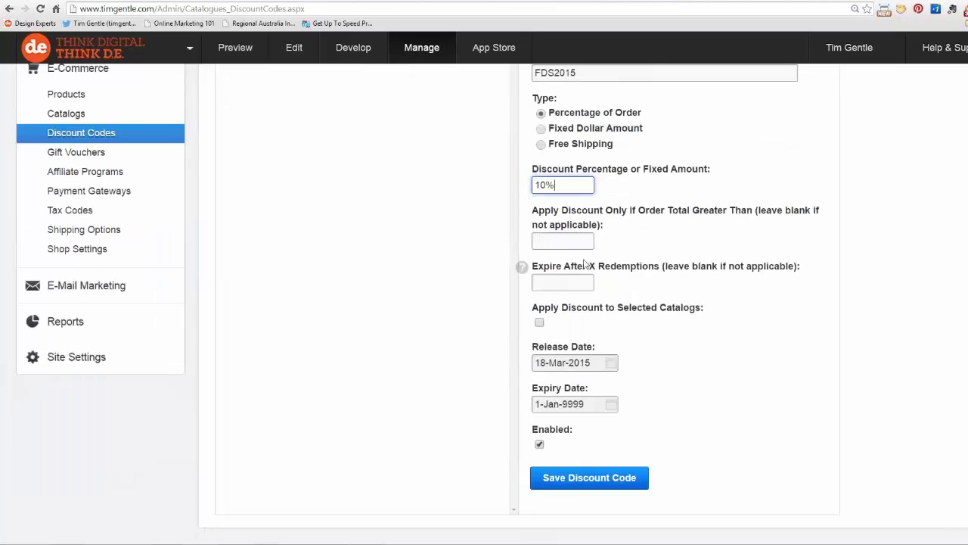
click(567, 241)
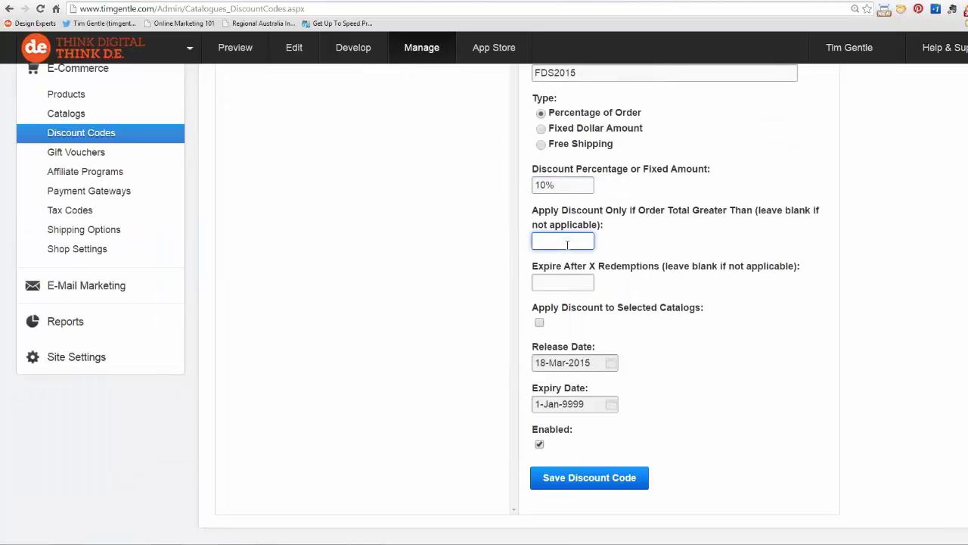
text(250)
click(559, 282)
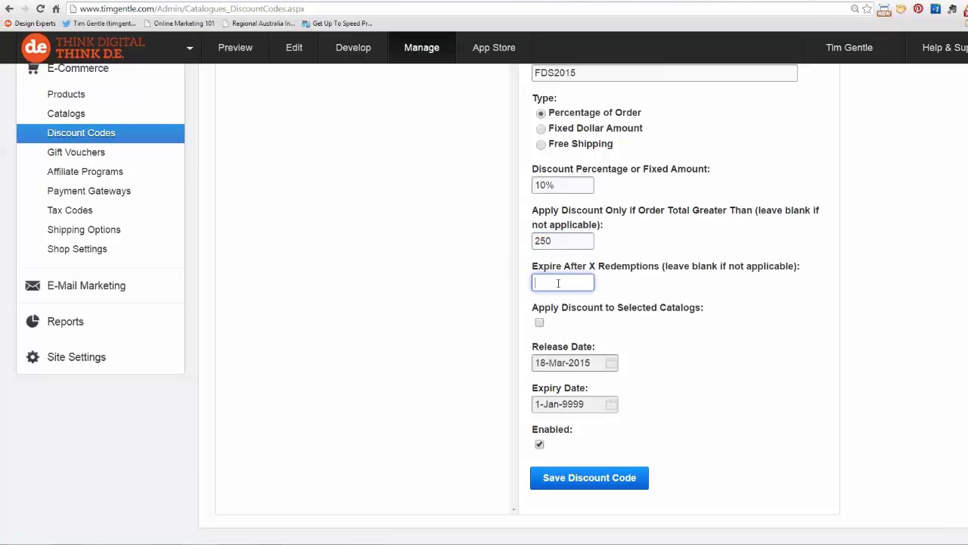
text(25)
click(652, 243)
- Apply the discount only to the Orange Items catalog and try to save the discount code
click(540, 323)
scroll(610, 306, down, 1)
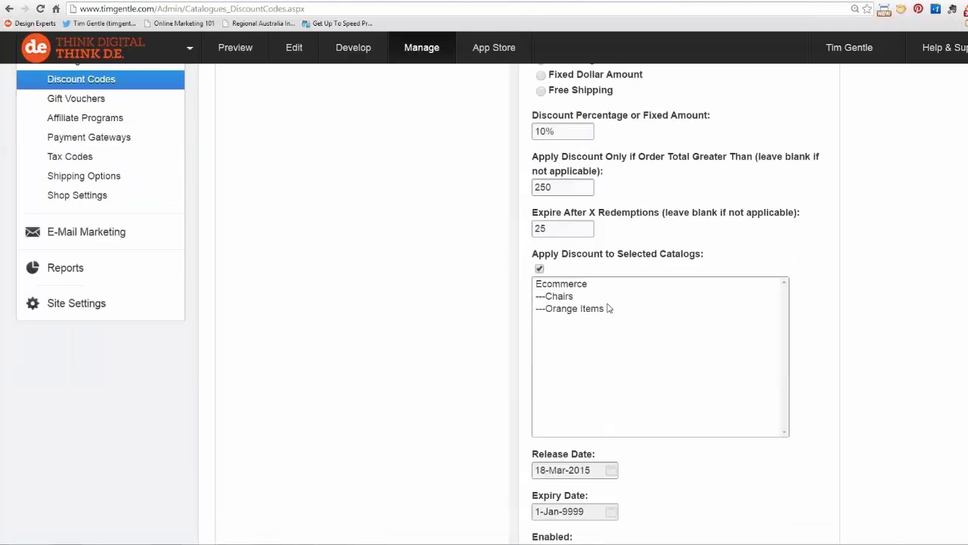
click(559, 311)
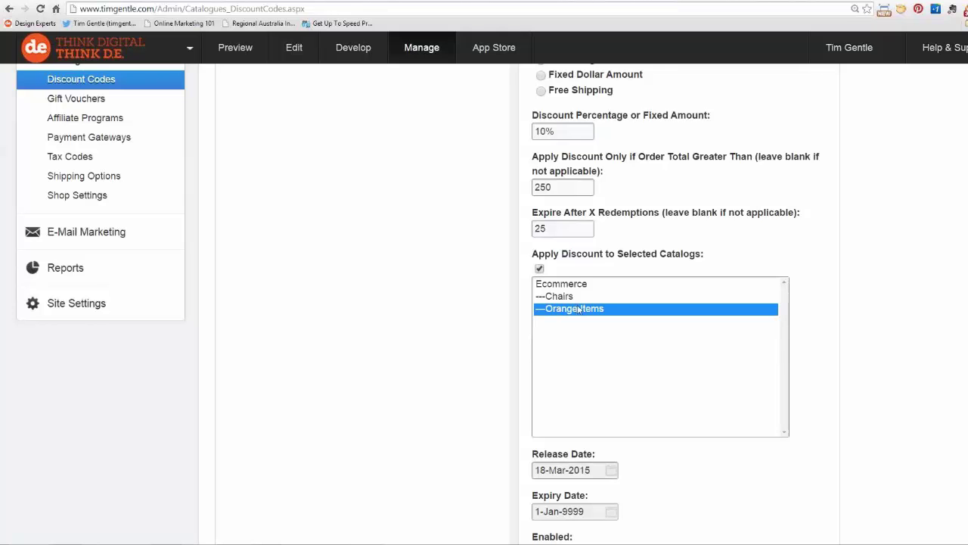
scroll(850, 287, down, 2)
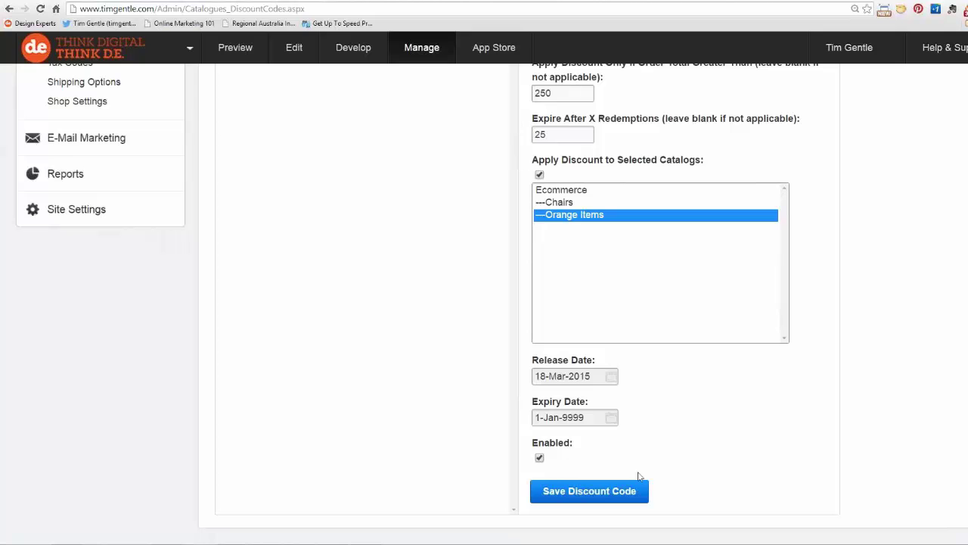
click(598, 492)
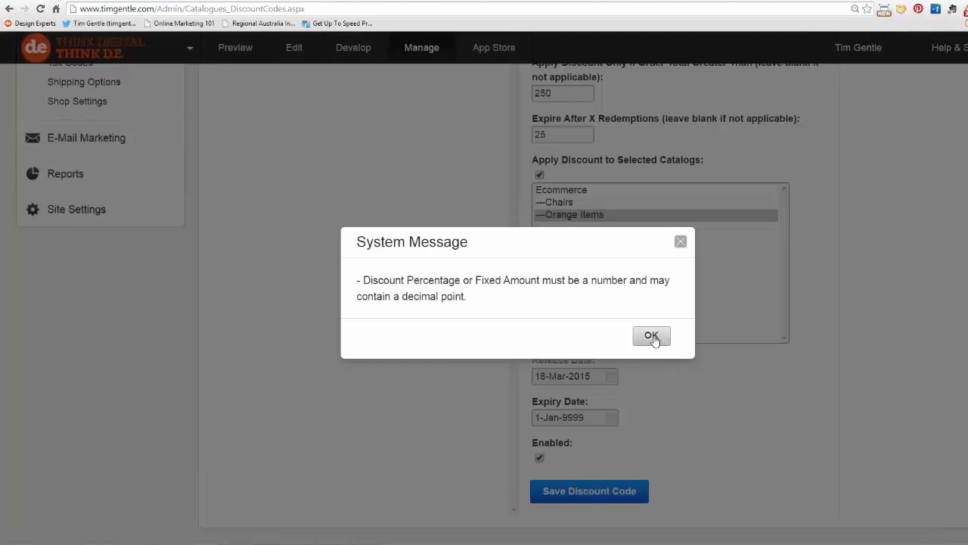
click(654, 338)
- Remove the percent sign so the discount percentage reads 10 and save the discount code
scroll(653, 257, up, 2)
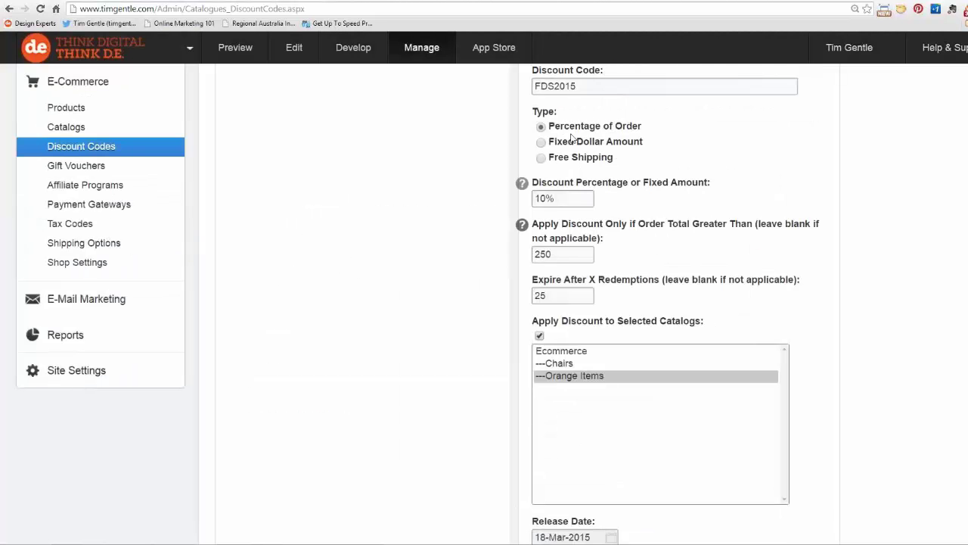
click(559, 198)
key(BackSpace)
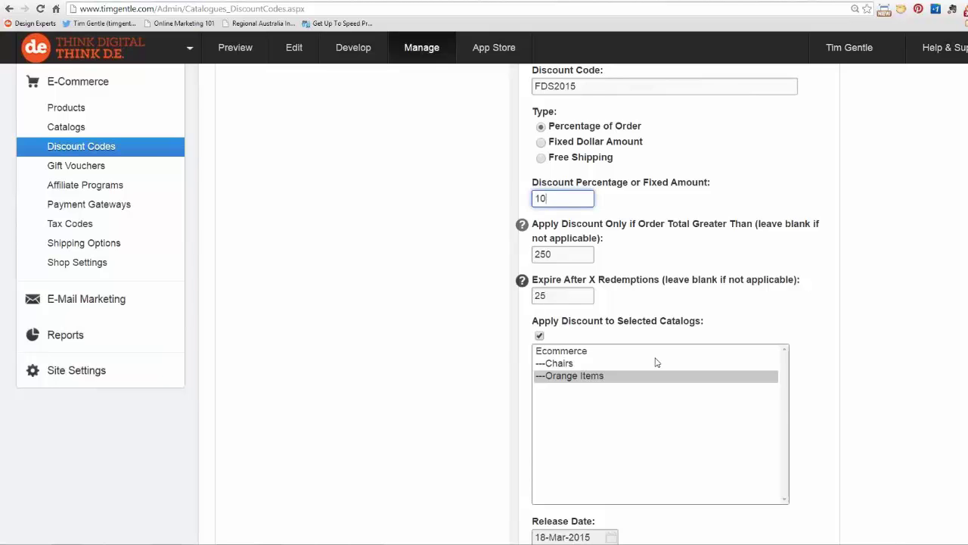
scroll(655, 360, down, 2)
click(574, 491)
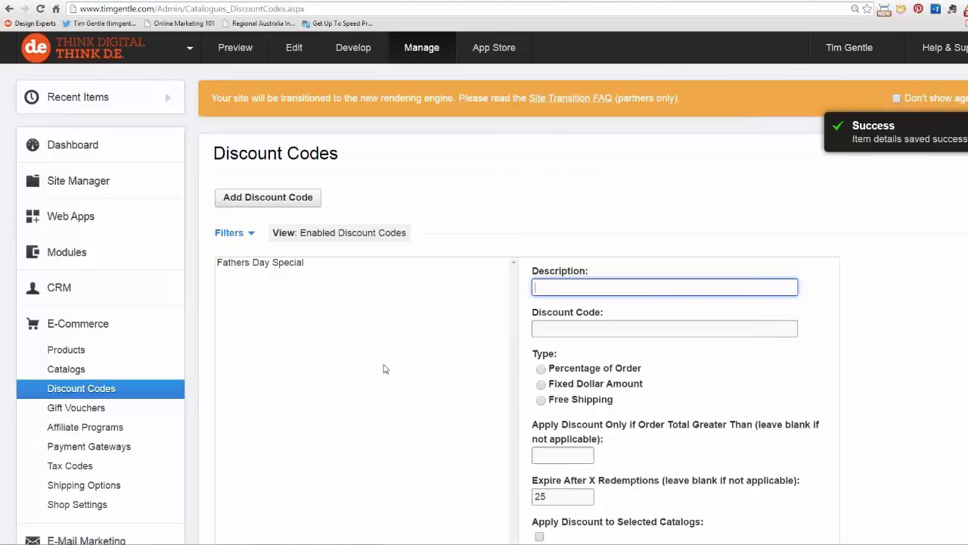
- View the gift vouchers page in the e-commerce section
scroll(363, 352, down, 1)
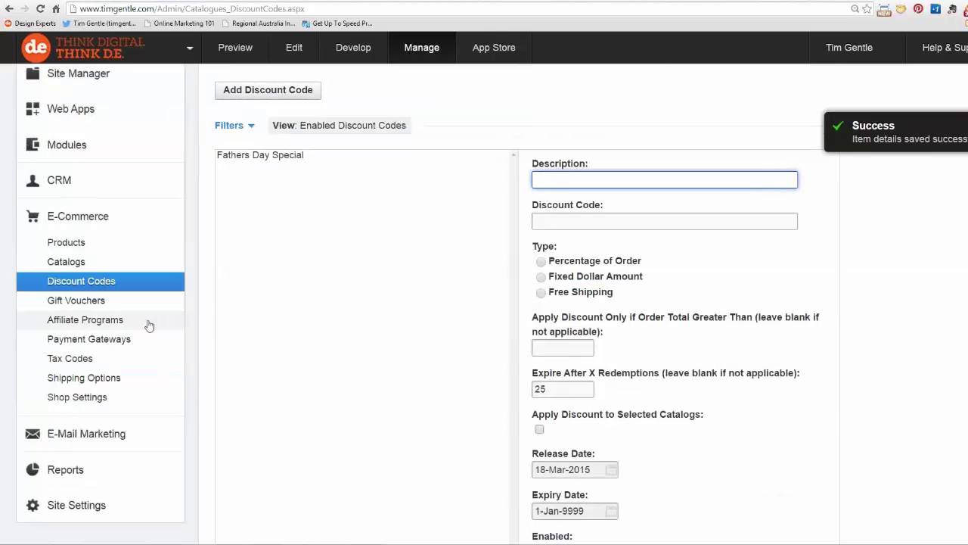
click(89, 305)
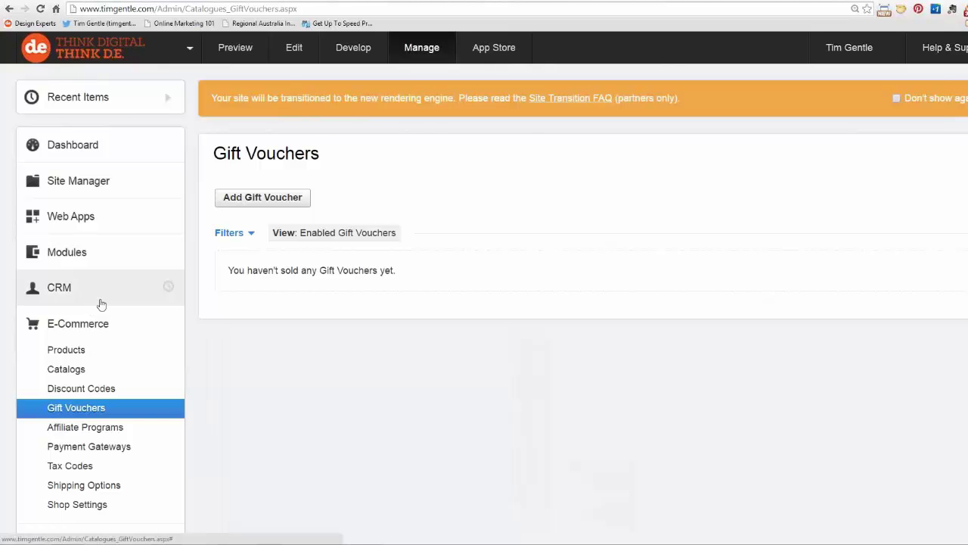
drag(319, 155, 214, 155)
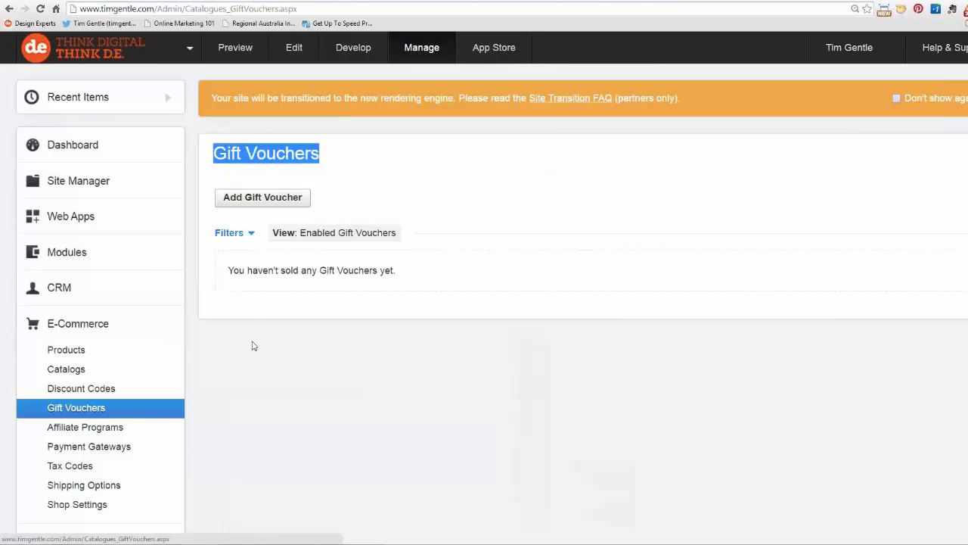
- Bring up the payment gateway settings and enlarge the page to 150%
scroll(136, 370, down, 2)
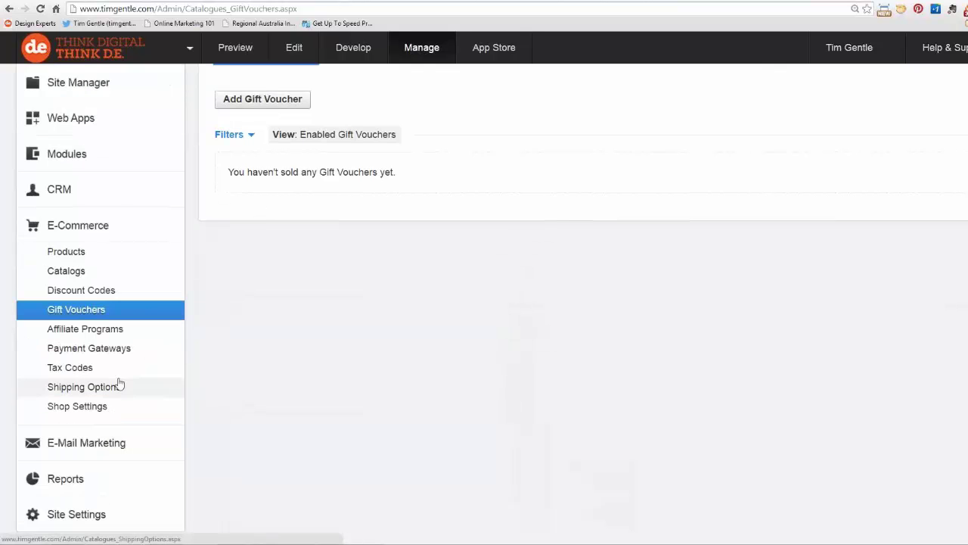
click(81, 350)
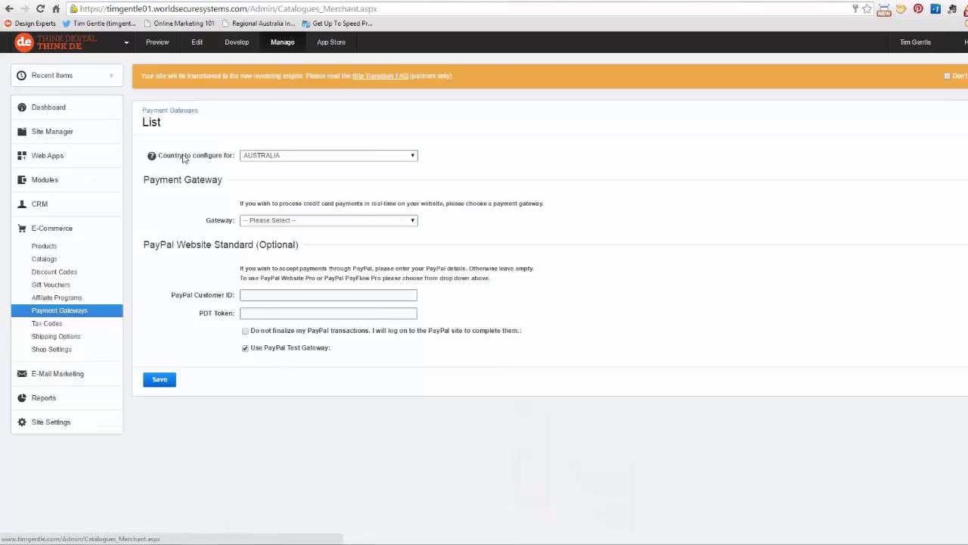
key(ctrl+plus)
key(ctrl+plus)
key(ctrl+plus)
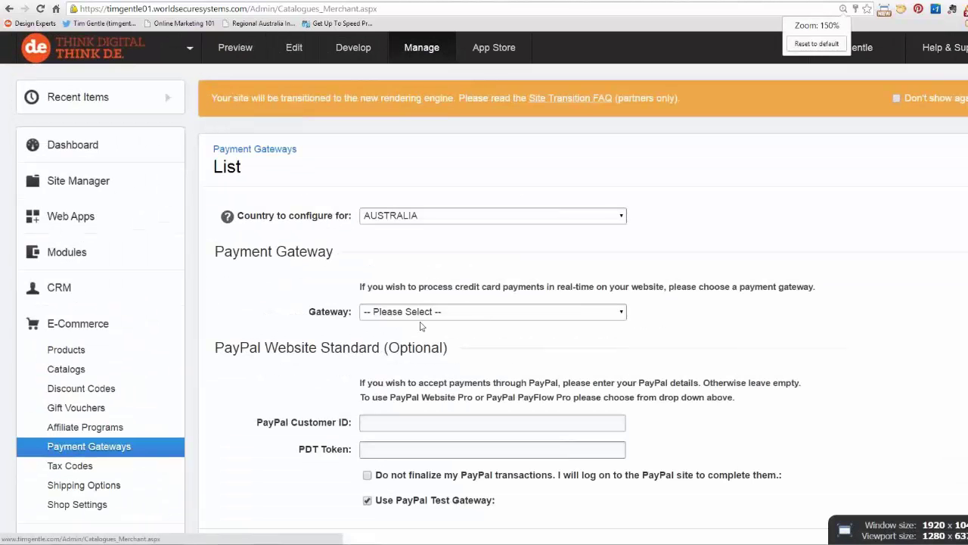
- Look through the whole range of payment gateways offered for processing credit card payments, leaving the selection unset
click(421, 313)
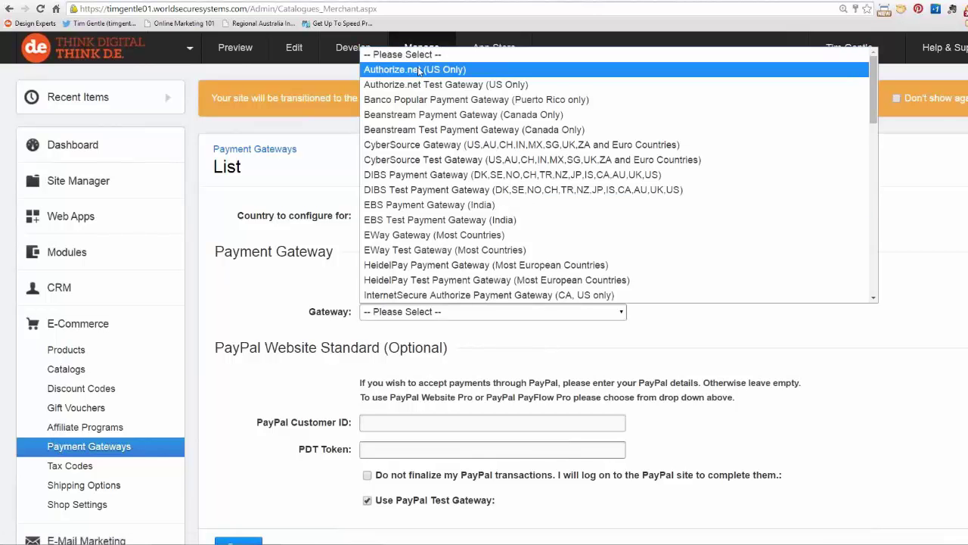
scroll(409, 236, down, 5)
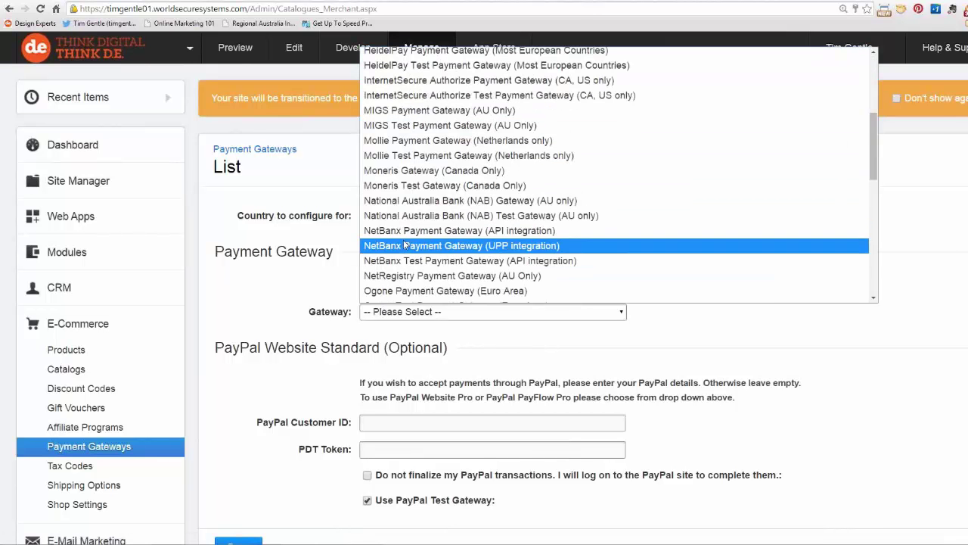
scroll(405, 244, down, 5)
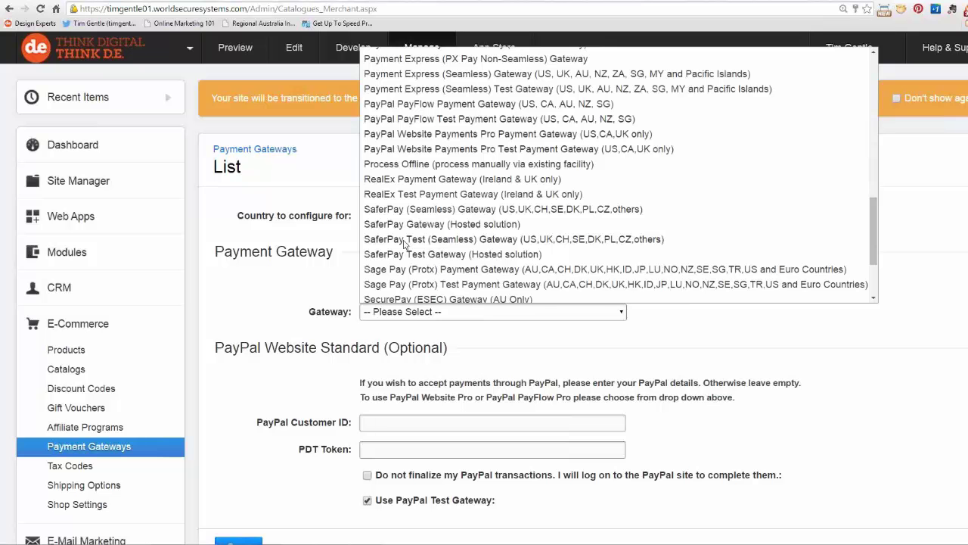
scroll(404, 246, up, 7)
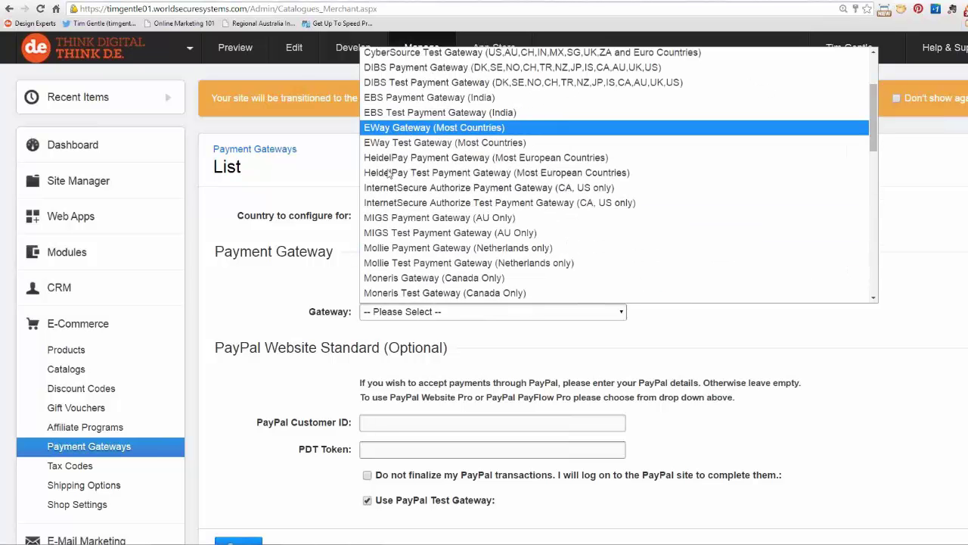
scroll(390, 174, down, 7)
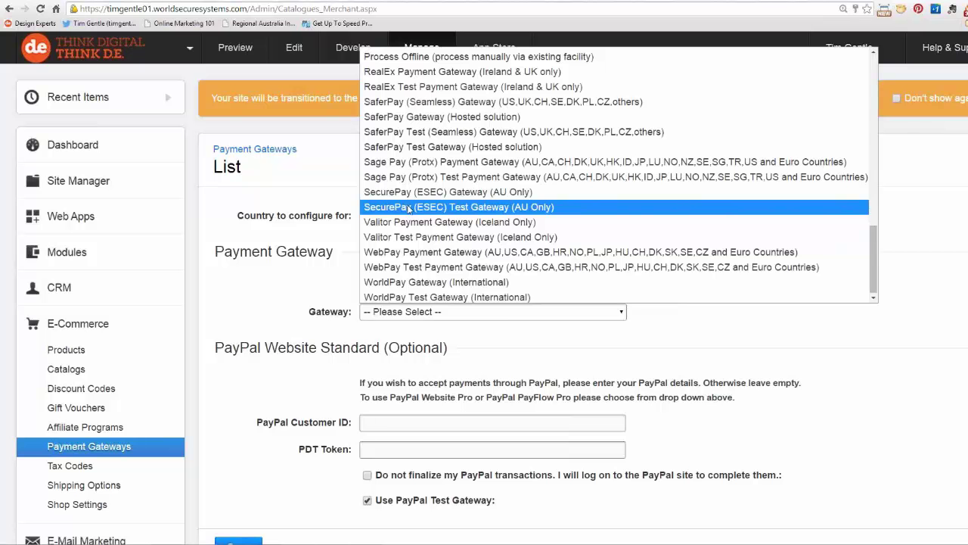
scroll(410, 211, up, 6)
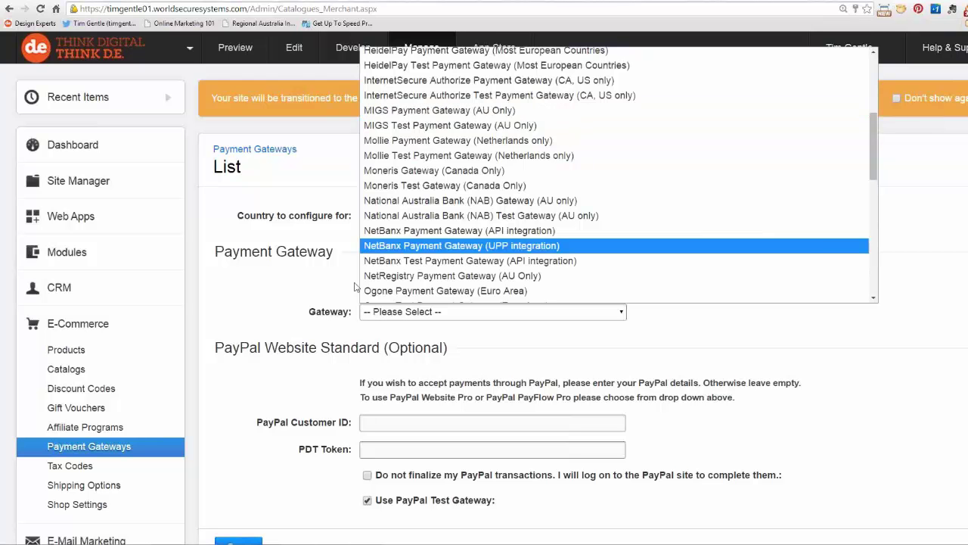
click(229, 301)
- Examine the Gateway setting and the optional PayPal Website Standard section with its PayPal Customer ID and PDT Token fields
drag(311, 312, 350, 313)
scroll(292, 305, down, 3)
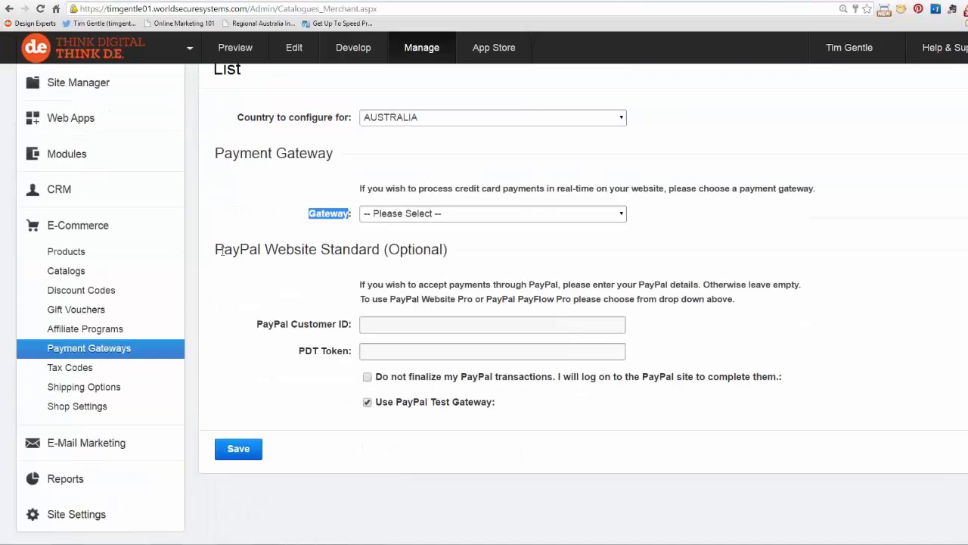
drag(216, 249, 451, 250)
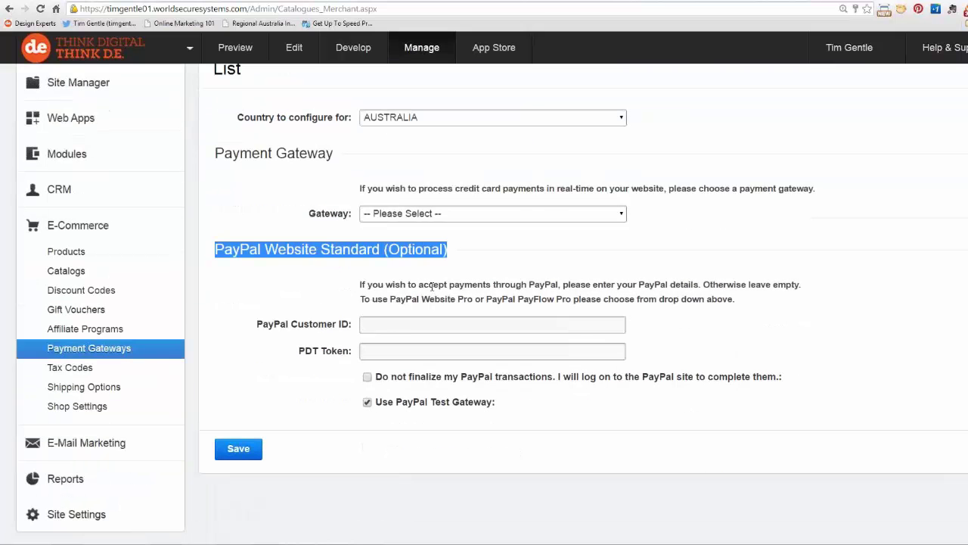
click(379, 329)
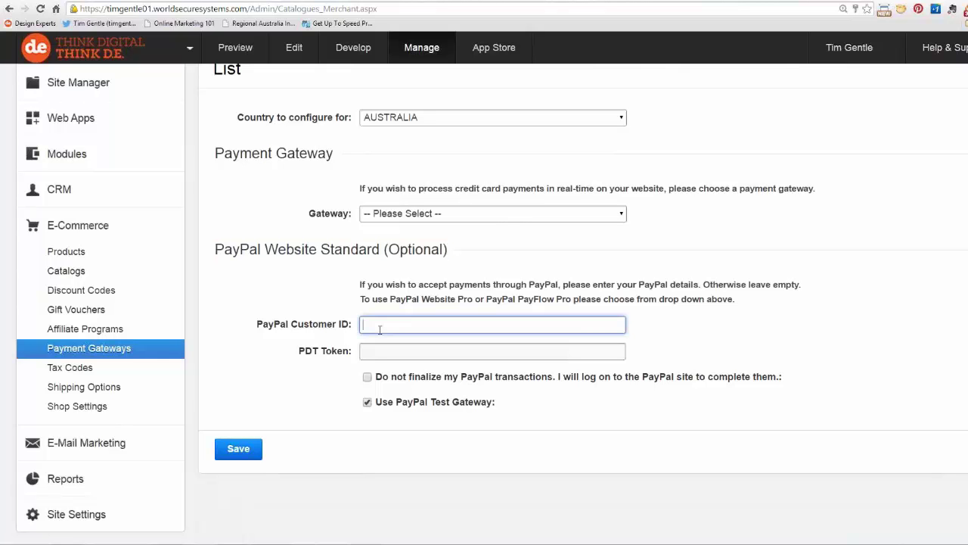
click(370, 349)
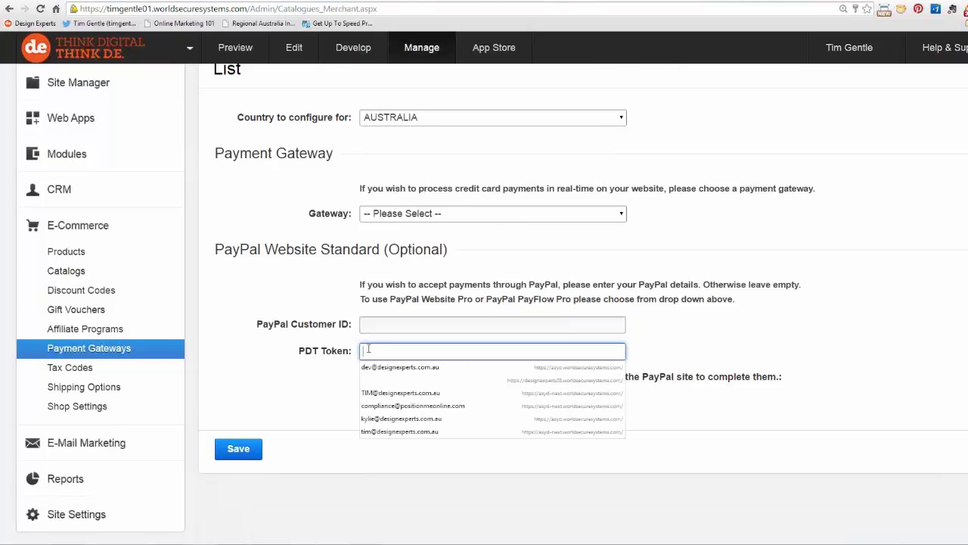
key(Escape)
click(352, 324)
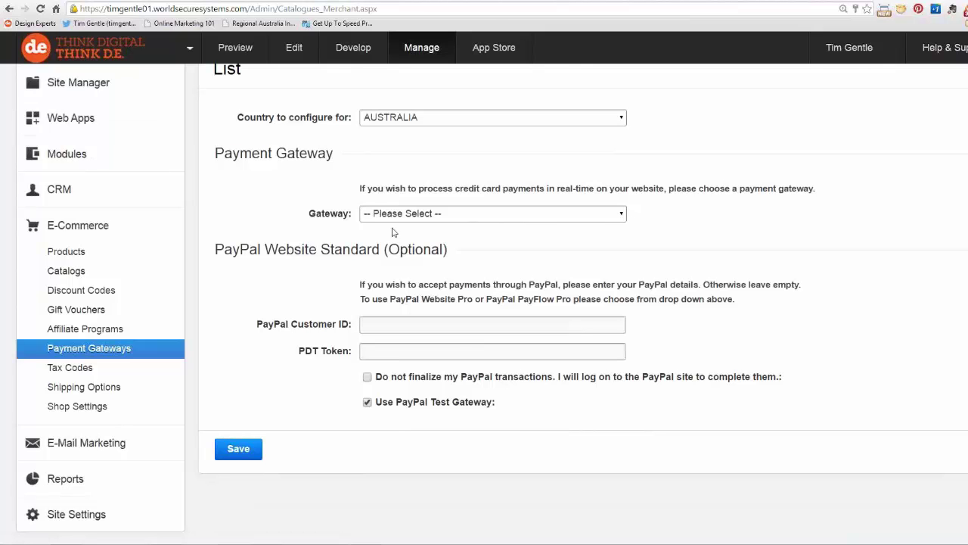
drag(447, 250, 214, 246)
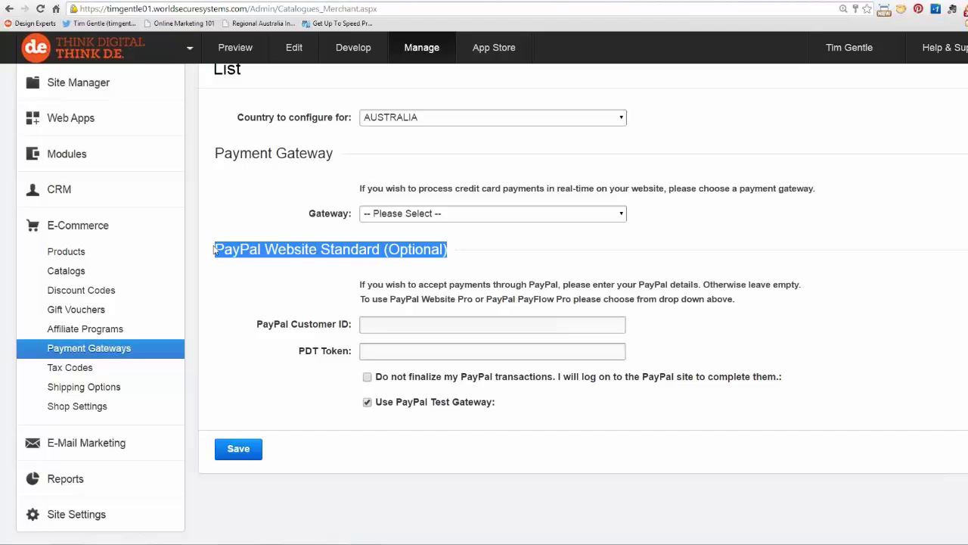
- Find the PayPal PayFlow Payment Gateway among the gateway choices without selecting it
click(398, 214)
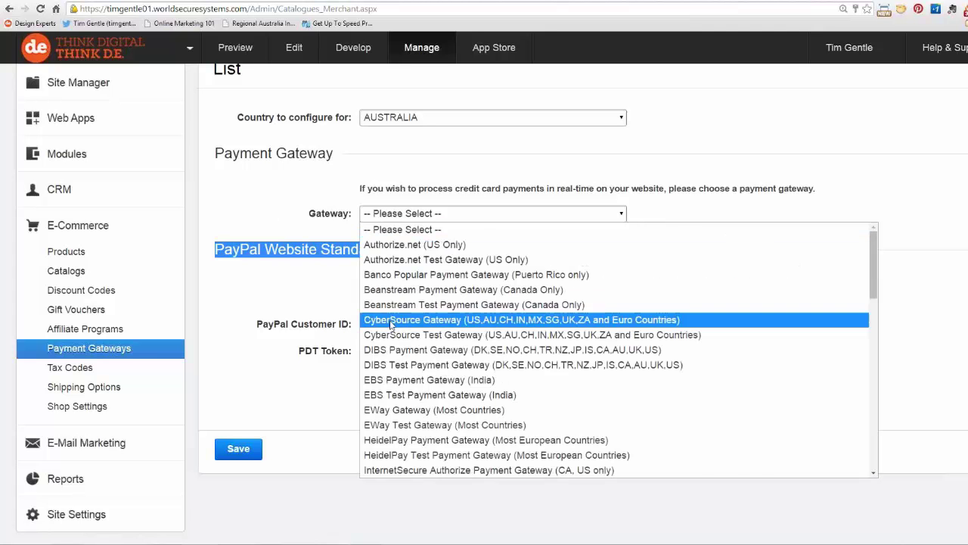
scroll(393, 333, down, 5)
scroll(393, 336, down, 3)
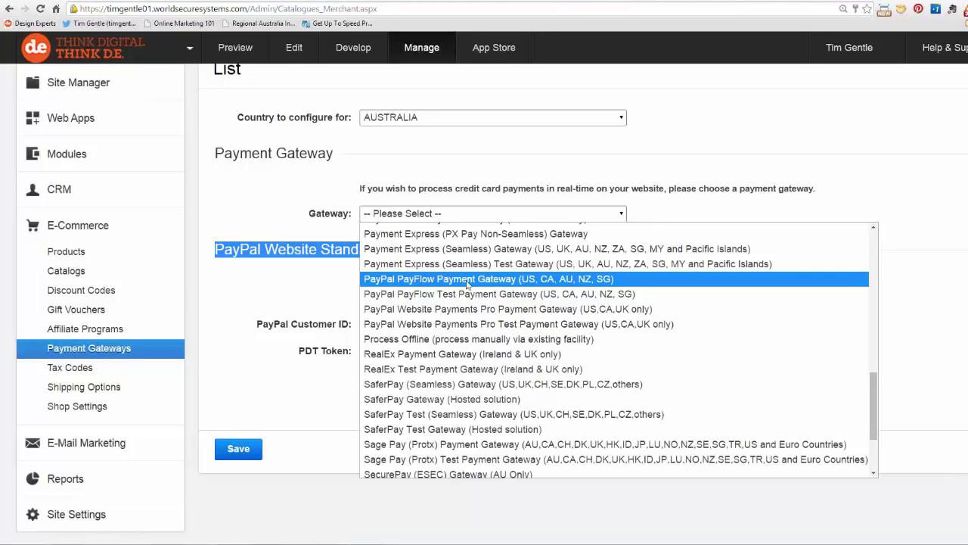
click(261, 277)
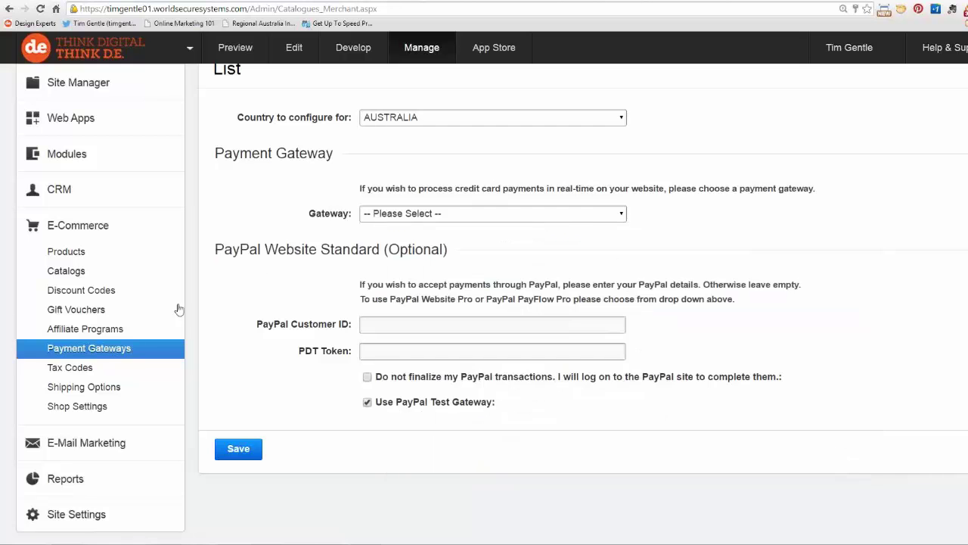
- View the site's tax codes page and the shipping options page
click(69, 368)
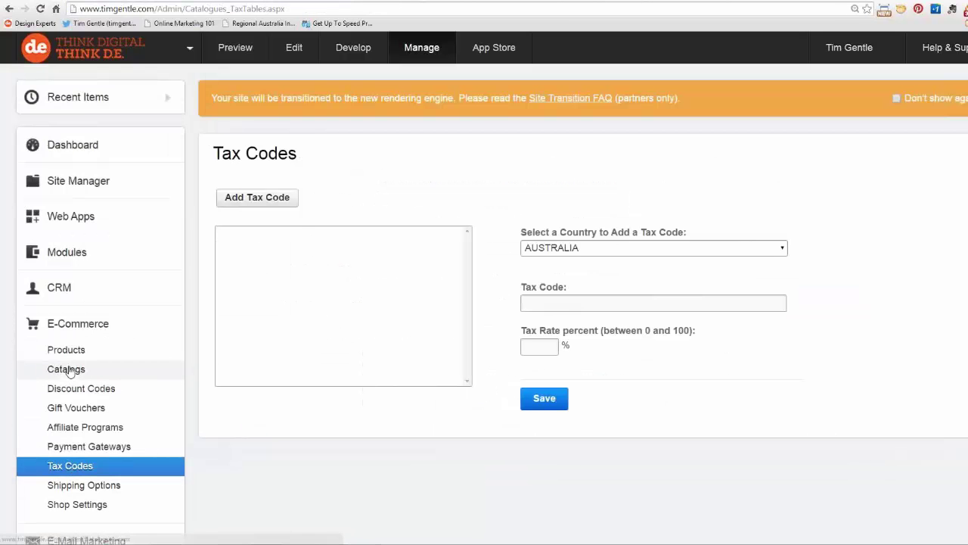
scroll(484, 219, down, 2)
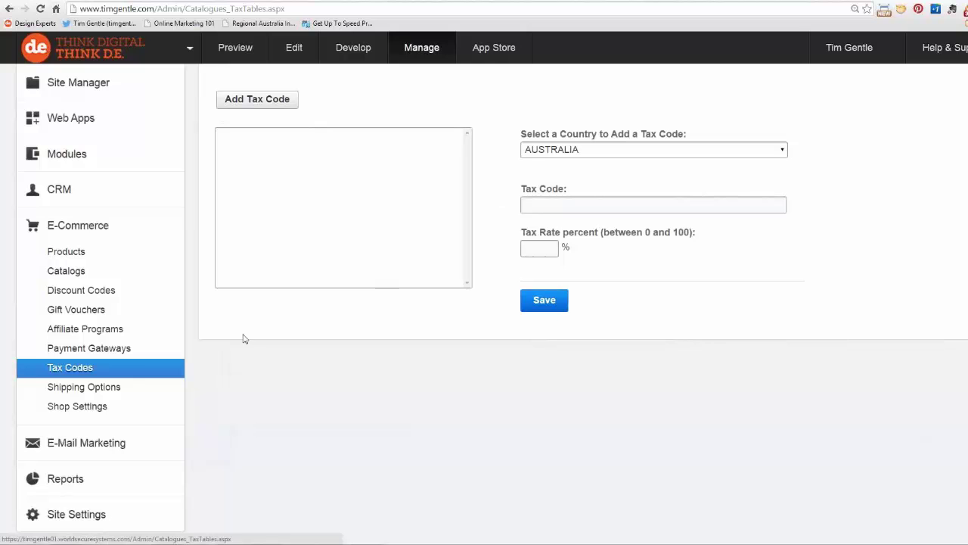
click(102, 387)
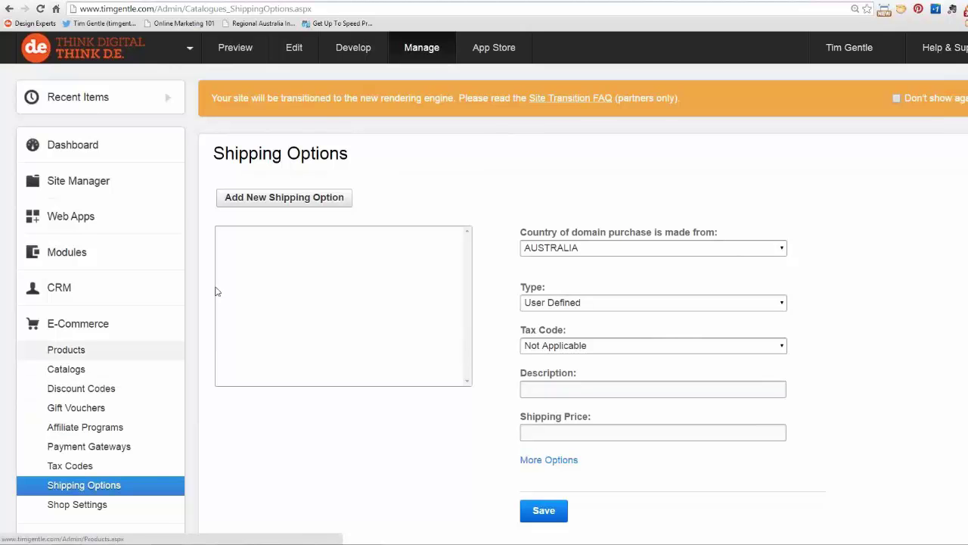
scroll(491, 228, down, 2)
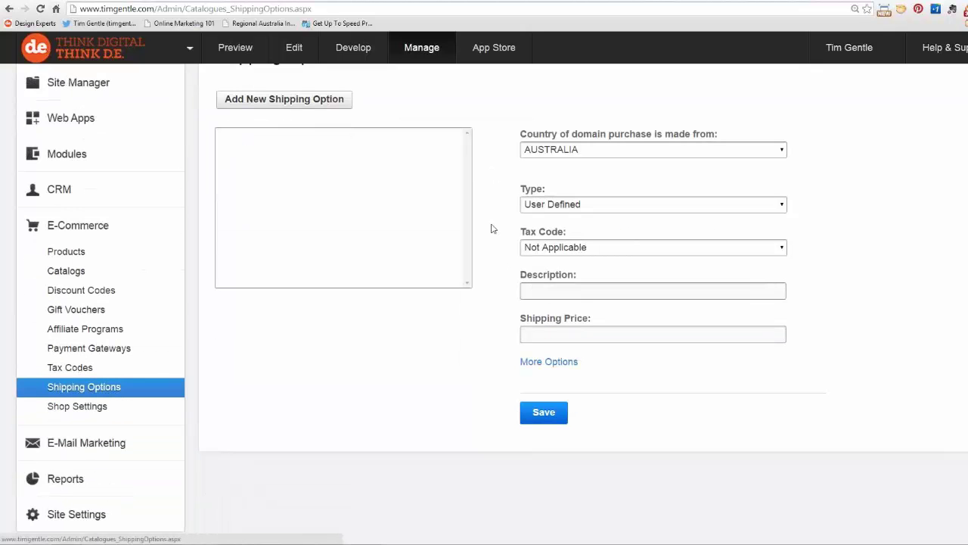
- Fill in an Australia Post shipping option with origin postcode 3550 and the Express service, leaving it unsaved
click(562, 206)
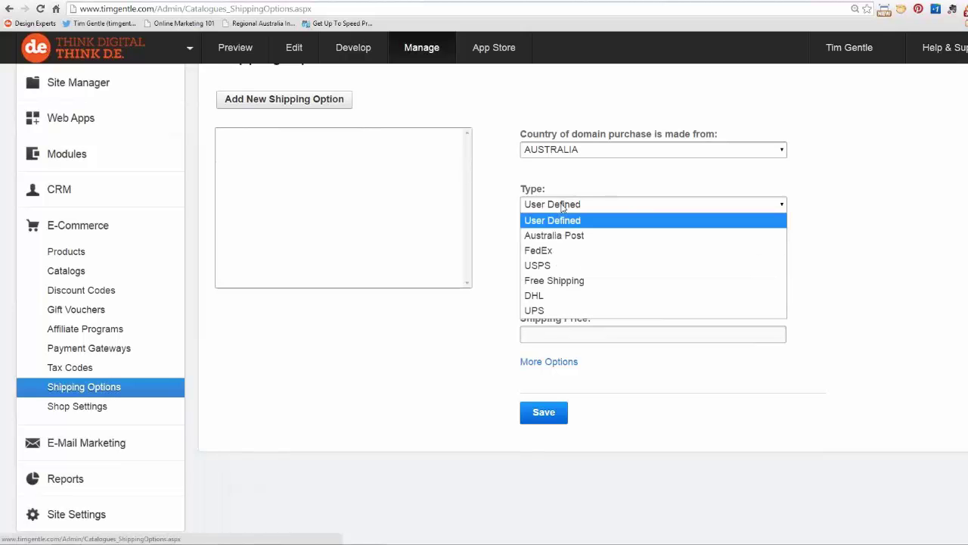
click(535, 239)
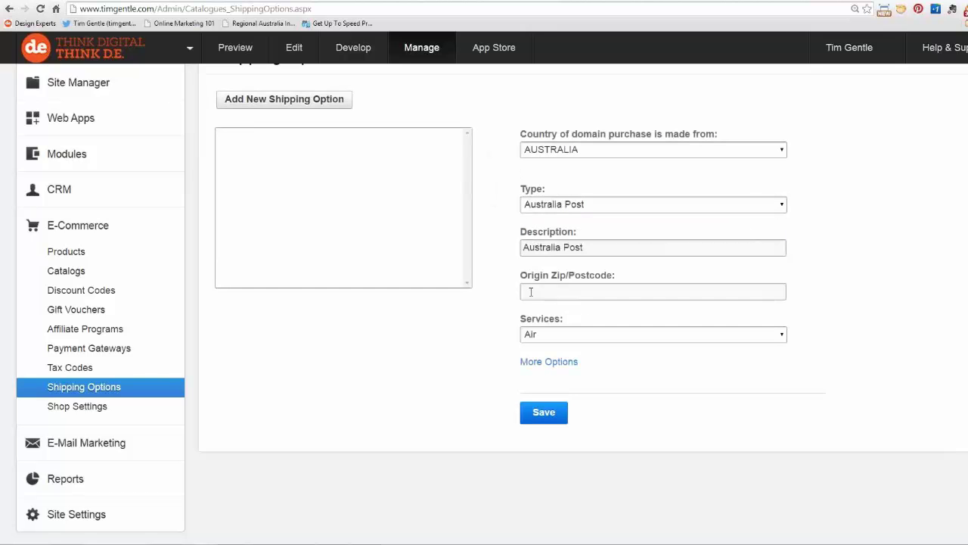
click(531, 292)
text(3550)
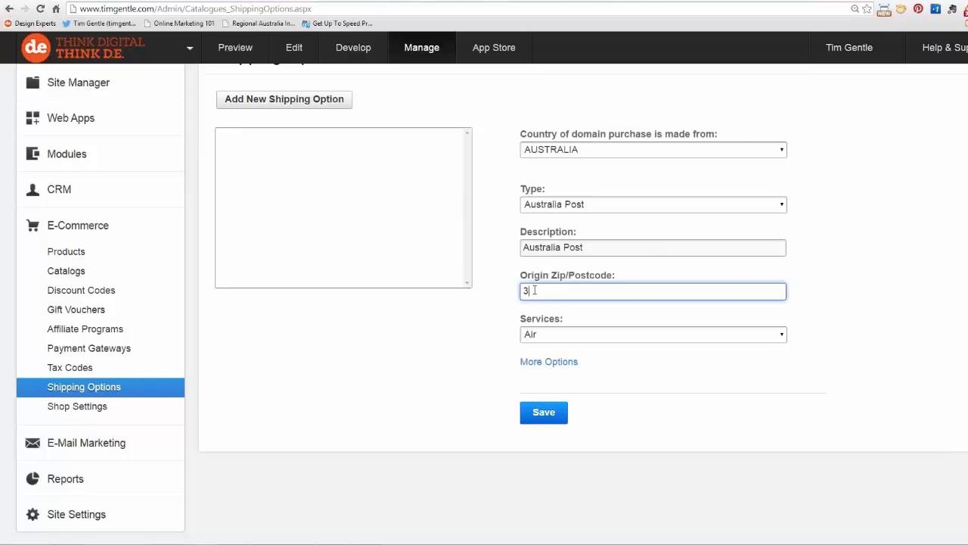
click(549, 335)
click(553, 367)
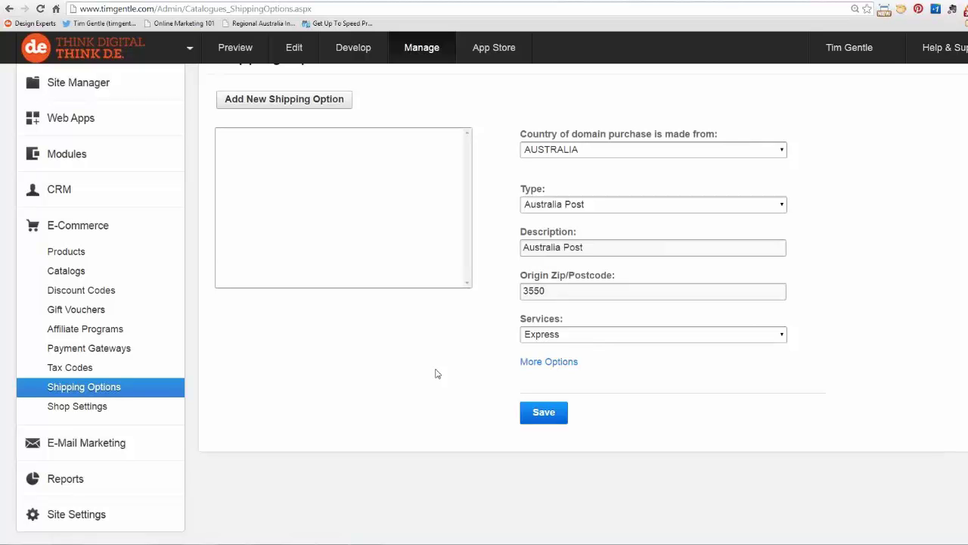
- Examine the e-commerce report overview, covering sales, top 5 products, shopper geographic location and abandon rate
click(60, 479)
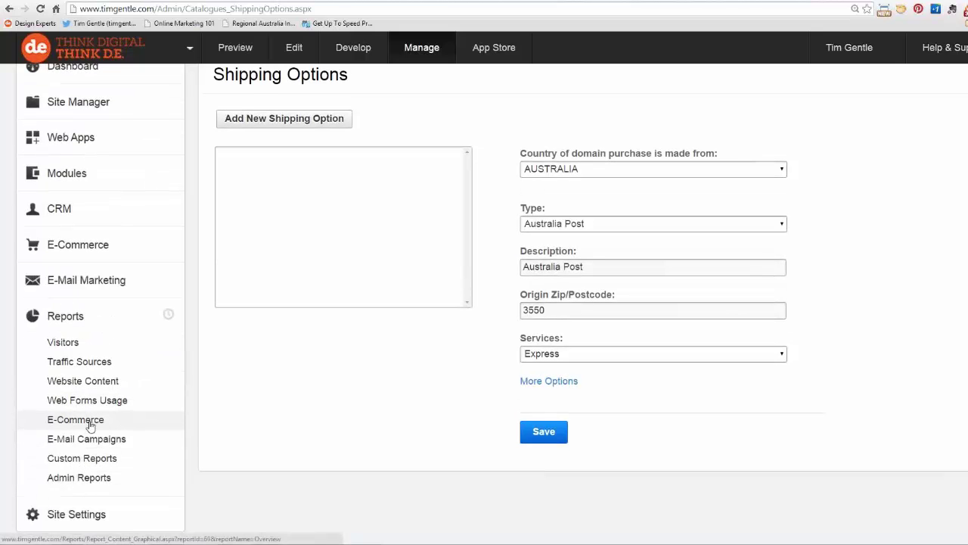
click(76, 422)
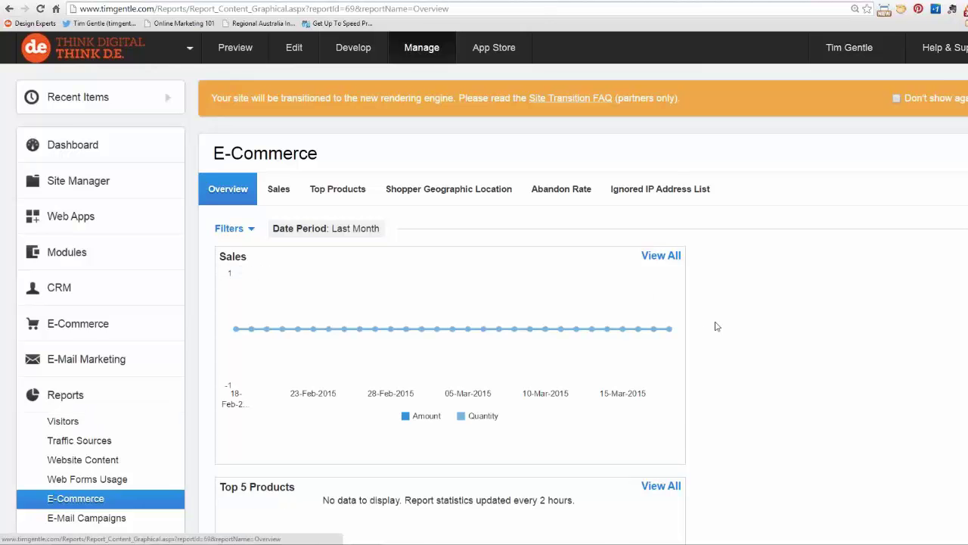
scroll(715, 327, down, 3)
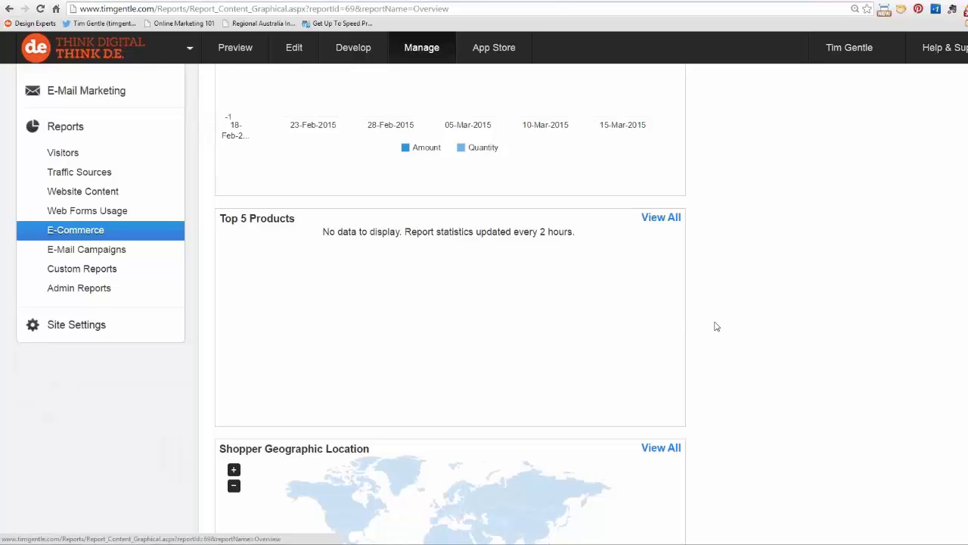
scroll(717, 327, down, 3)
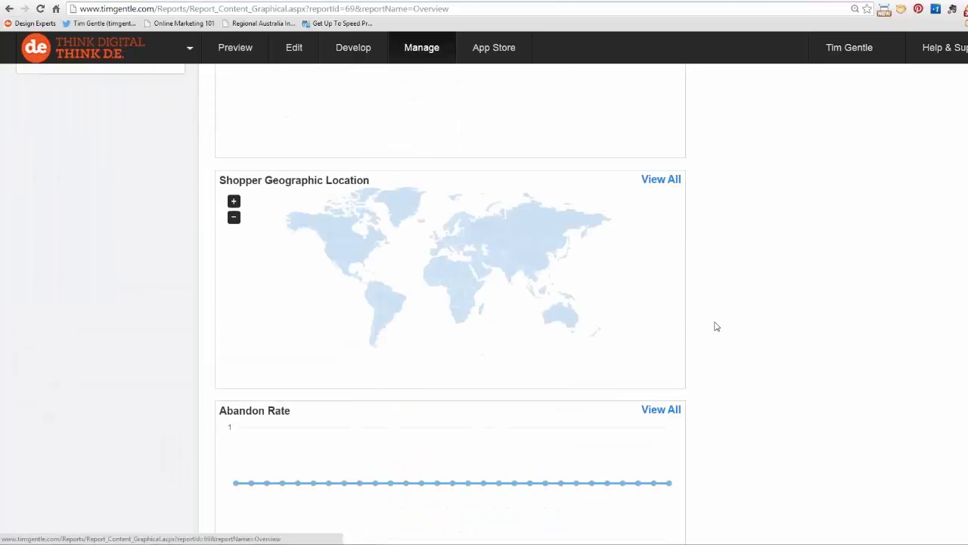
scroll(716, 327, up, 6)
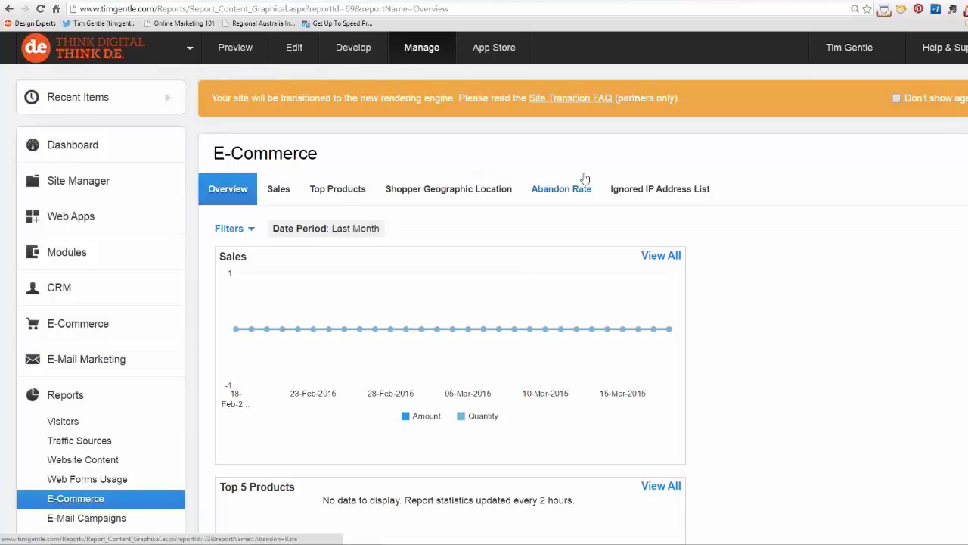
scroll(885, 207, down, 4)
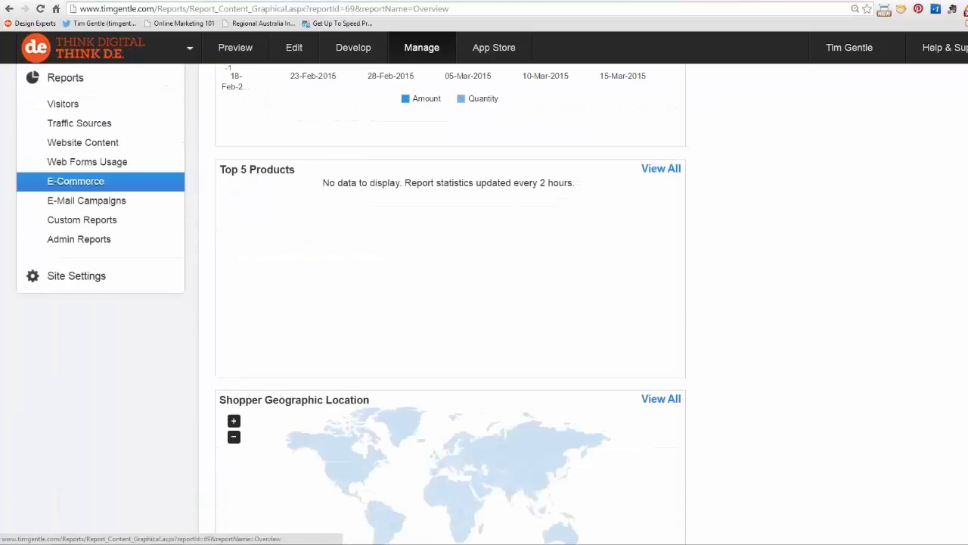
scroll(484, 302, down, 4)
scroll(484, 303, up, 8)
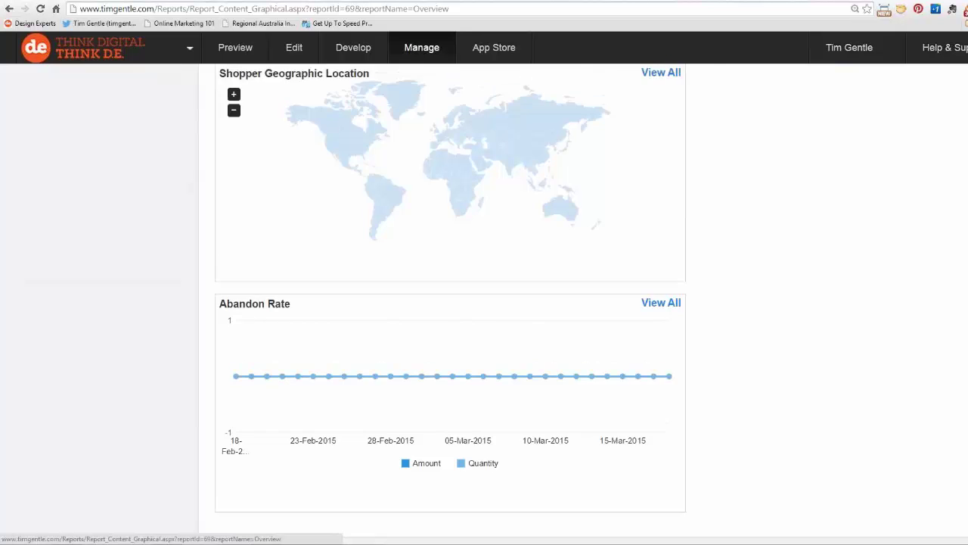
scroll(484, 302, up, 1)
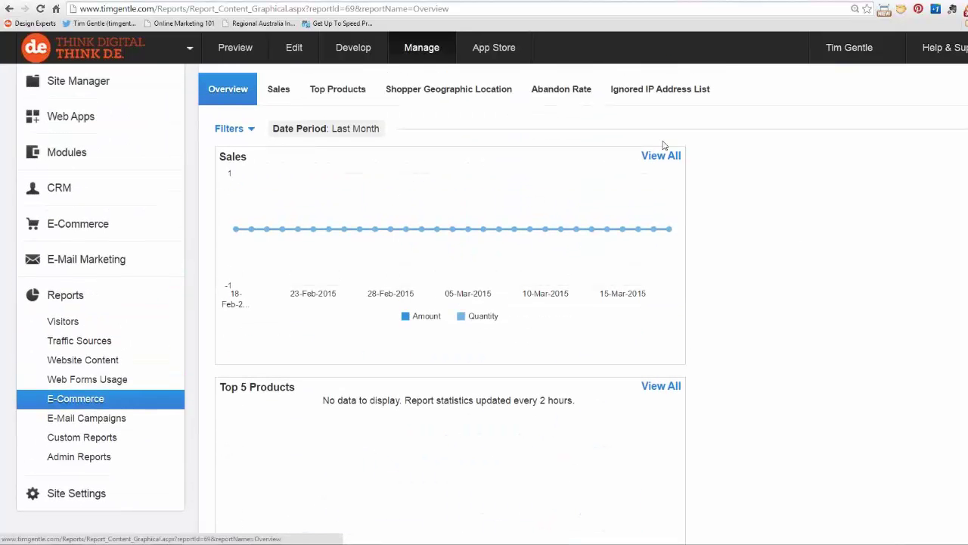
- View the full sales report with its daily figures and check the available export formats without exporting
click(657, 157)
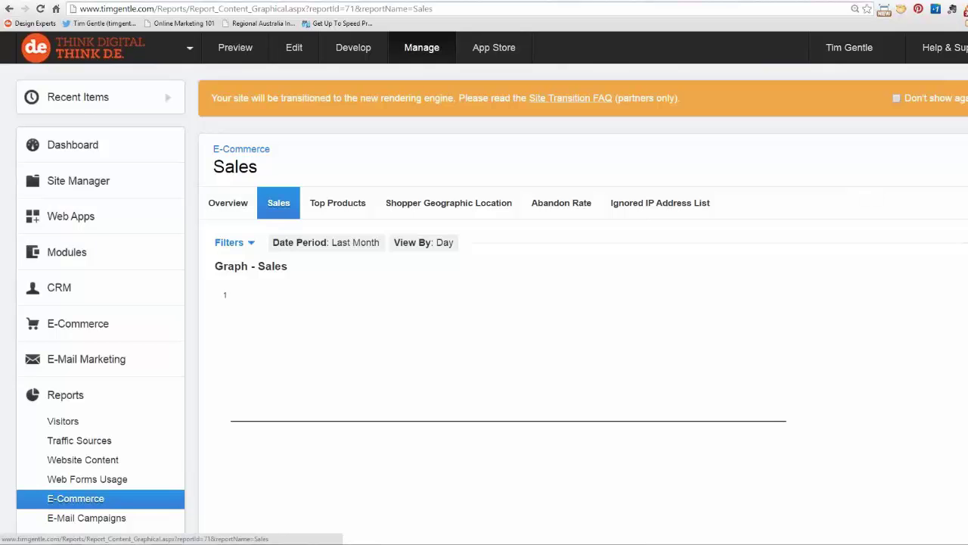
scroll(871, 195, down, 7)
scroll(444, 504, down, 3)
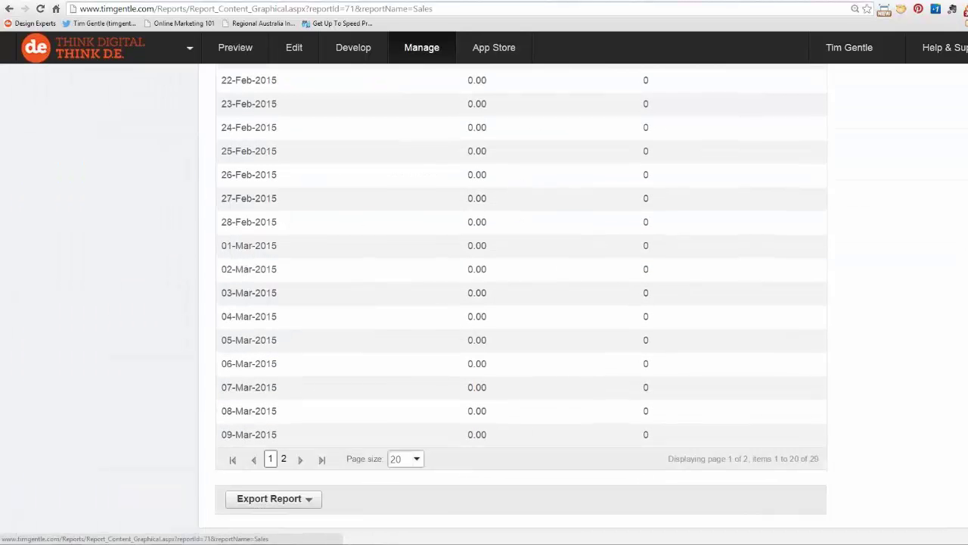
click(306, 505)
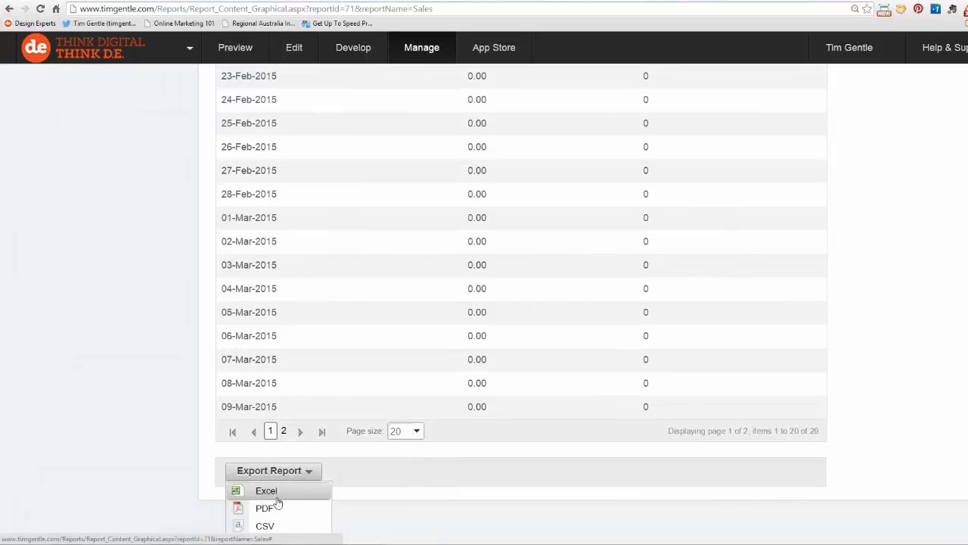
scroll(484, 303, up, 10)
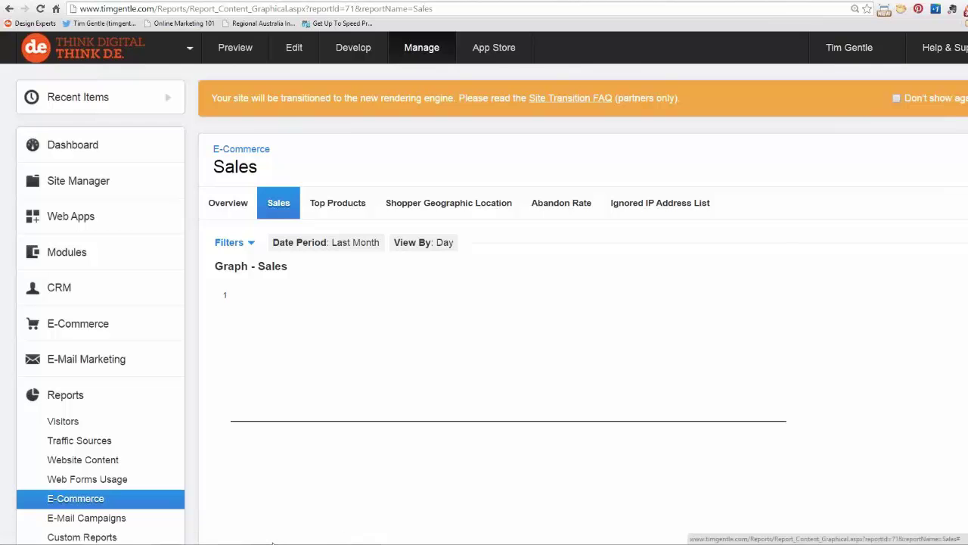
- Switch to the DE 101 - BC Masterclass slide presentation
mouse_move(128, 539)
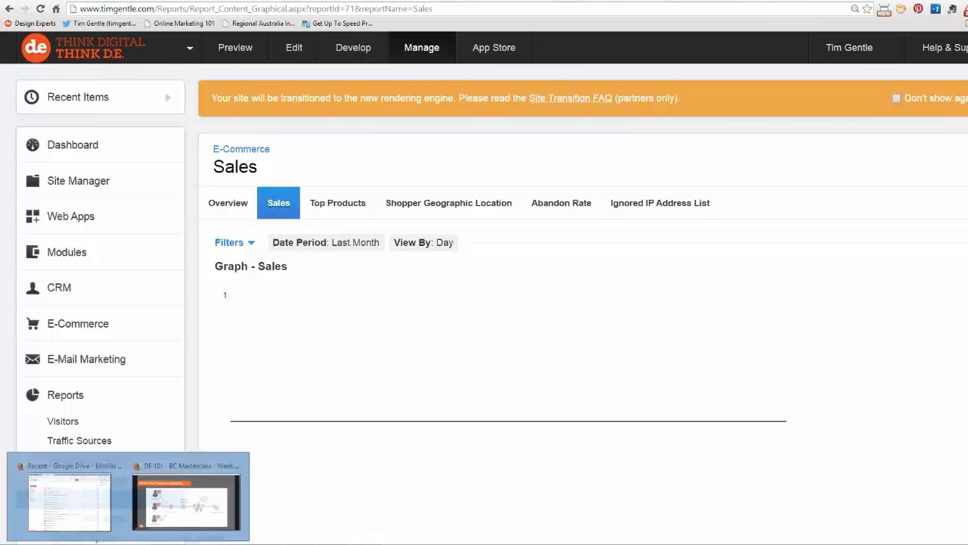
click(159, 507)
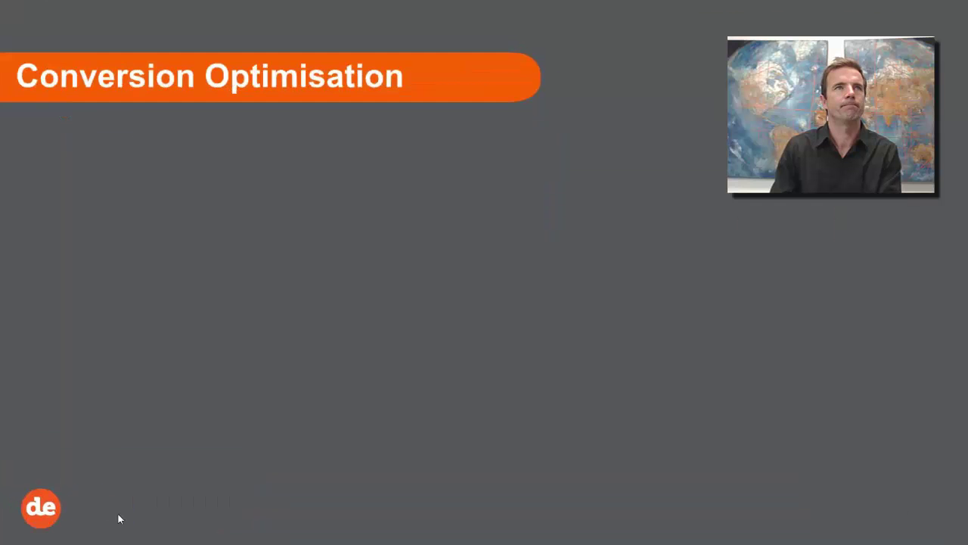